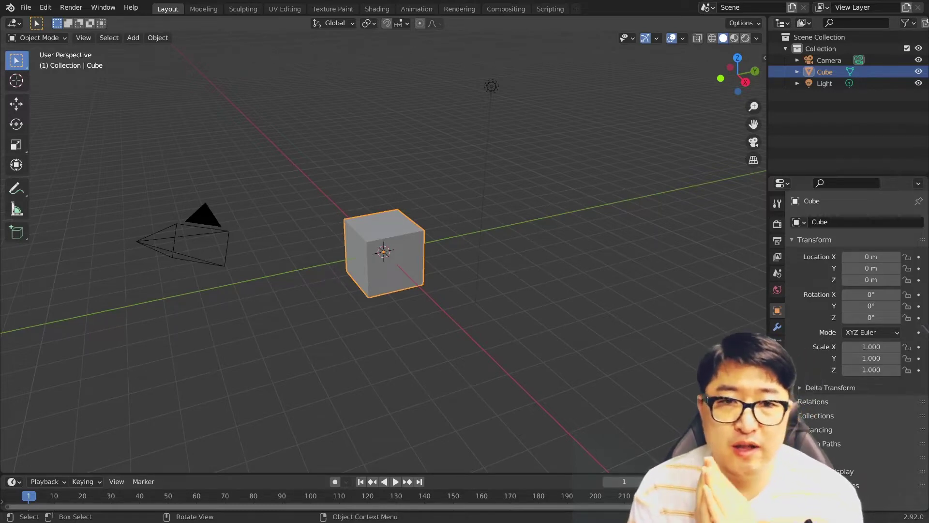
Step: Show the cube's vertices in Edit Mode and mark its corner, sides and top edge
key(Tab)
scroll(528, 303, up, 5)
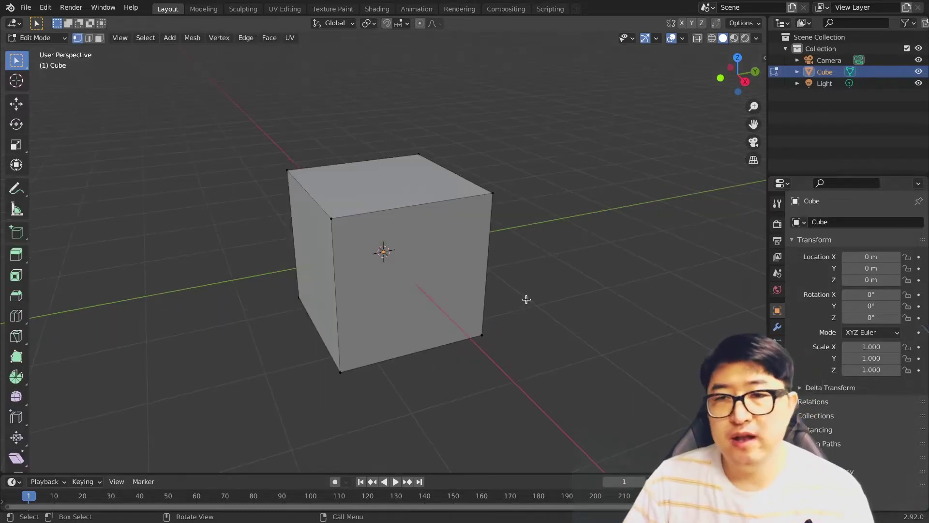
drag(339, 232, 334, 236)
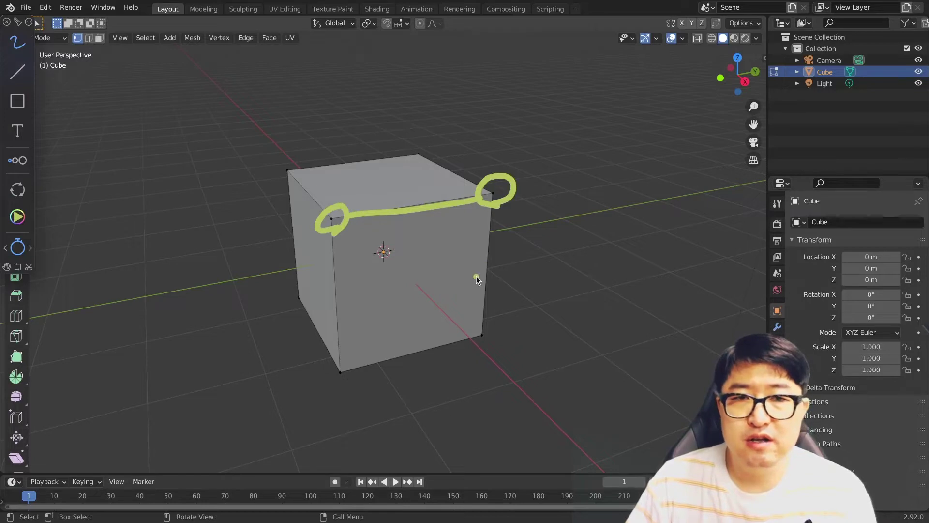
drag(332, 225, 340, 343)
drag(494, 206, 492, 315)
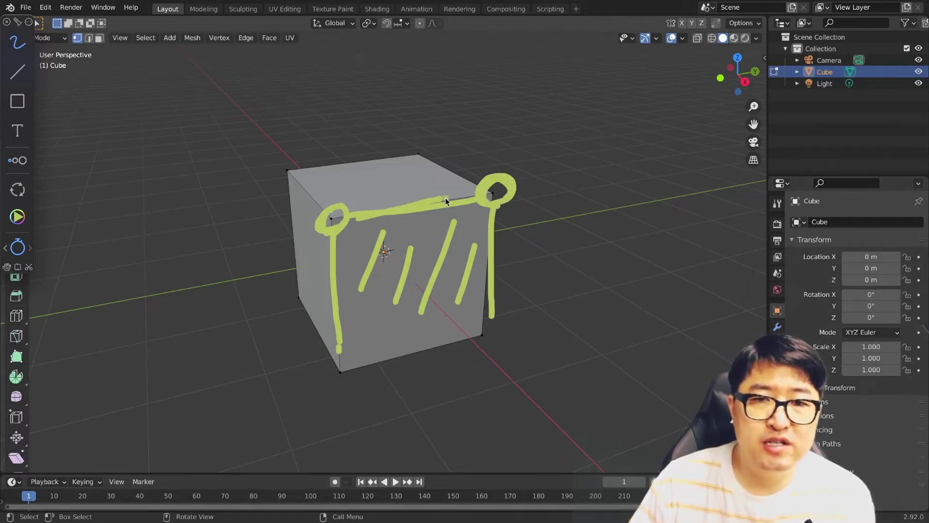
drag(446, 201, 473, 198)
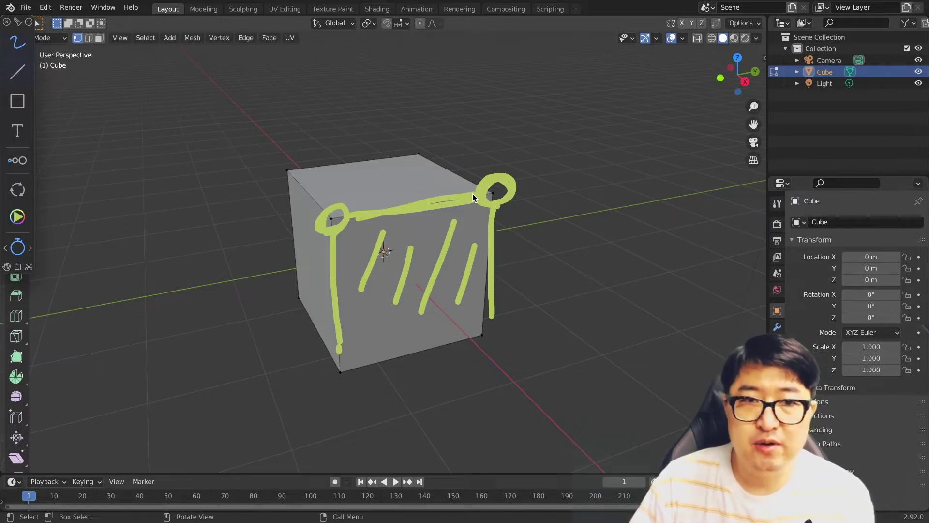
drag(472, 194, 393, 237)
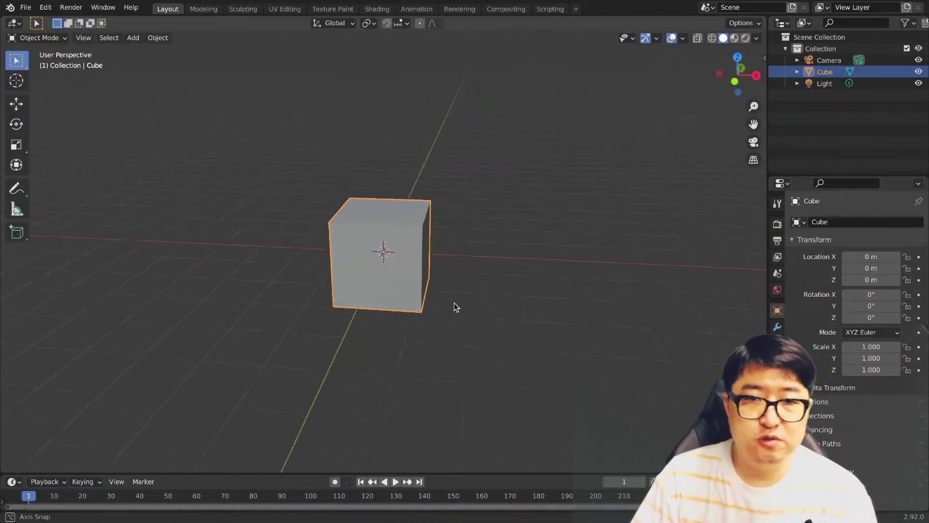
Step: Add Soft Body physics to the cube in Physics Properties
mouse_move(454, 303)
middle_down()
mouse_move(469, 289)
mouse_move(442, 290)
middle_up()
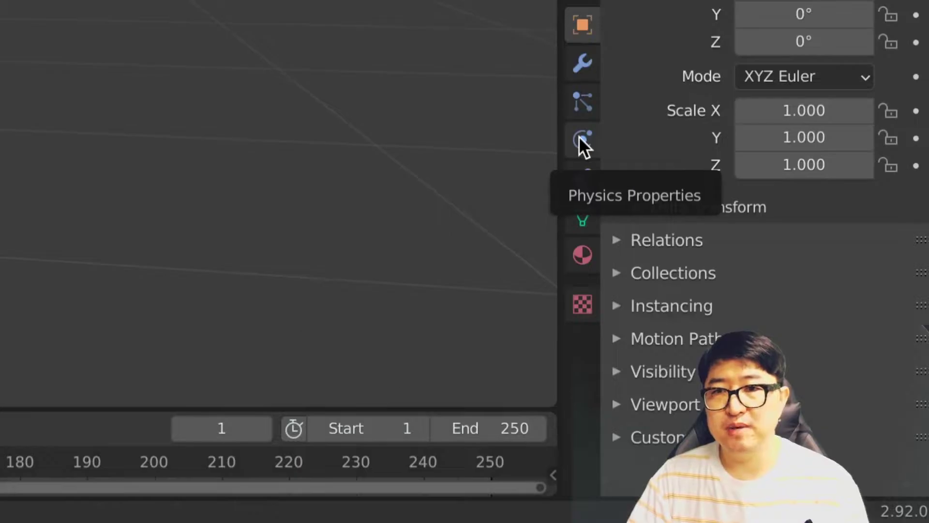
click(579, 135)
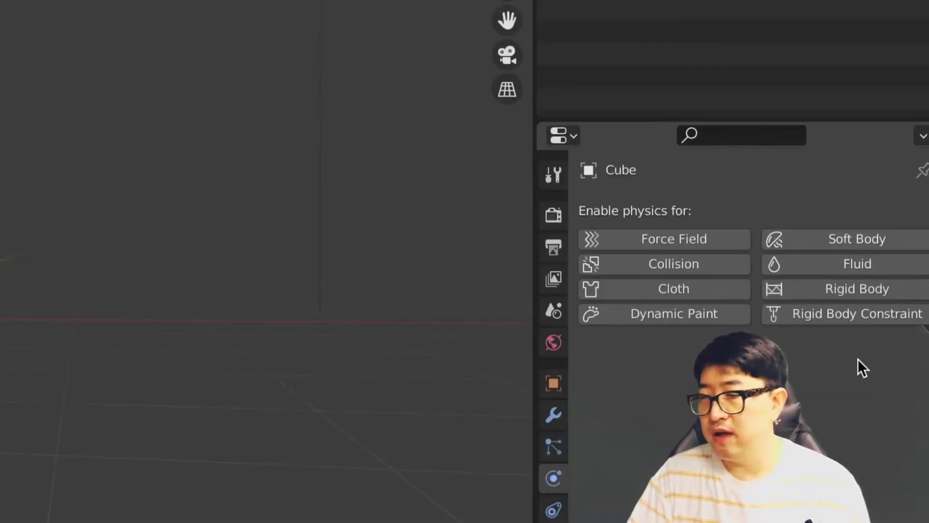
click(843, 244)
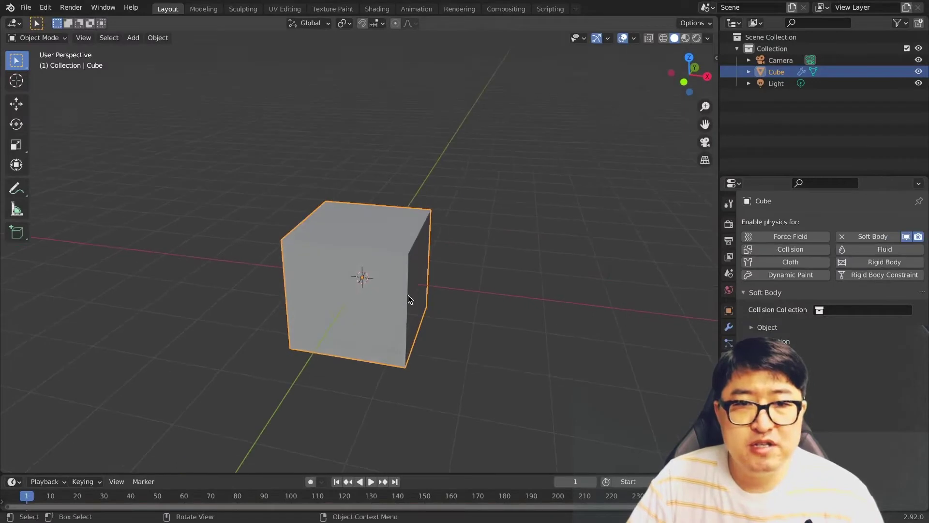
middle_drag(407, 286, 496, 286)
Step: Enlarge the timeline, preview the soft-body sag twice back to frame 1, and highlight Goal
drag(72, 473, 71, 390)
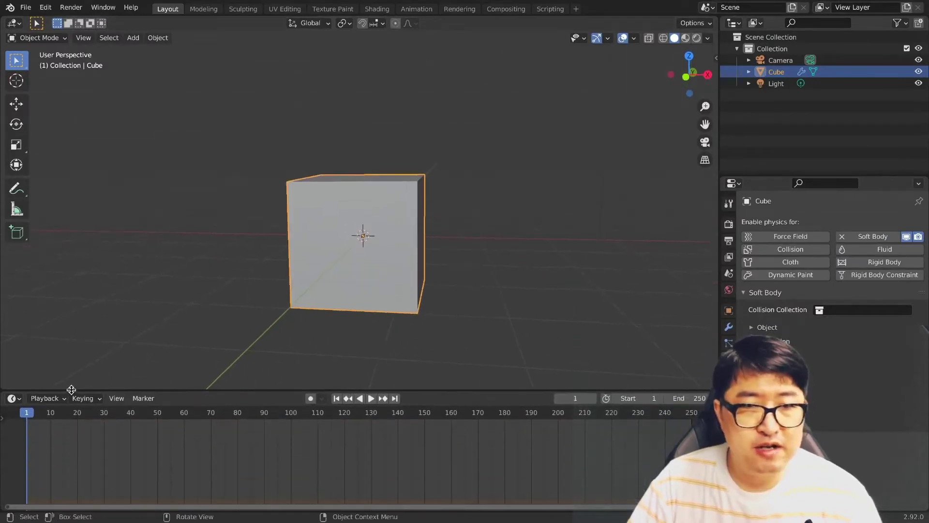
key(space)
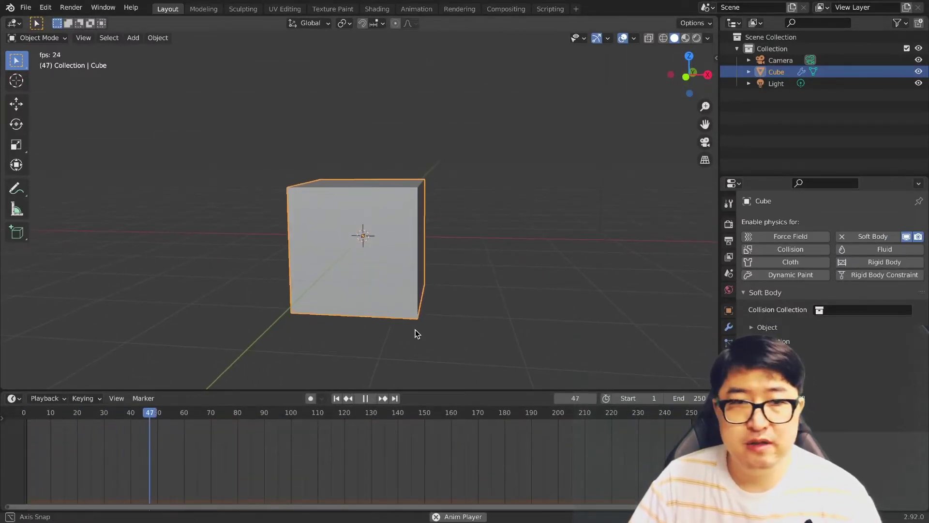
mouse_move(415, 334)
middle_down()
mouse_move(366, 328)
mouse_move(439, 326)
middle_up()
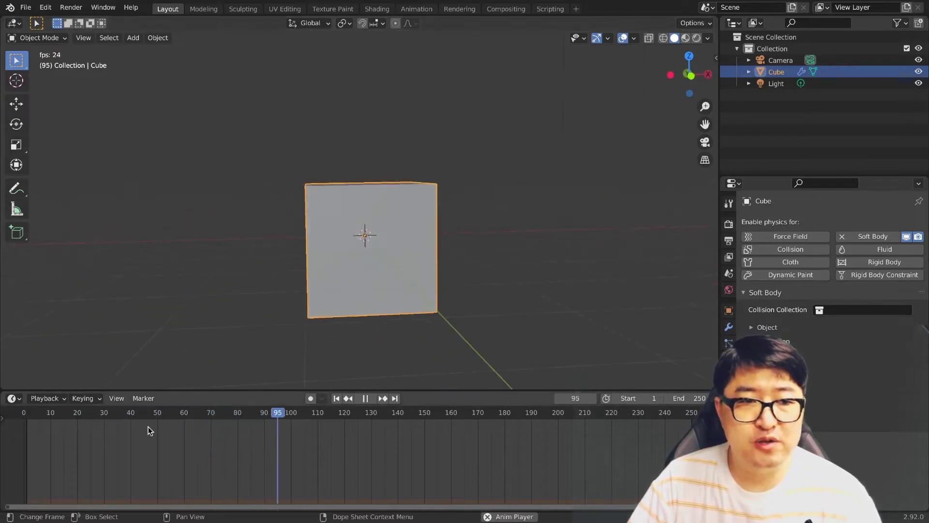
key(space)
click(10, 421)
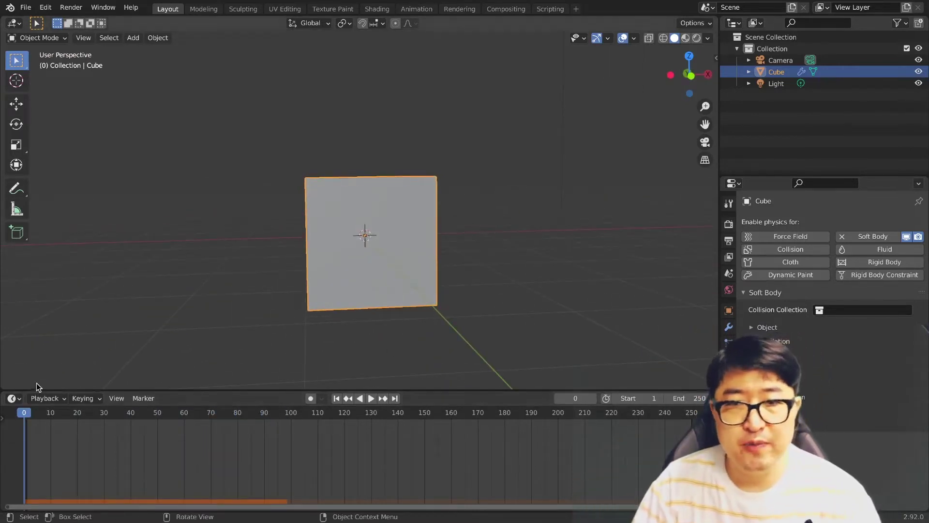
key(space)
mouse_move(229, 309)
middle_down()
mouse_move(246, 318)
mouse_move(230, 312)
middle_up()
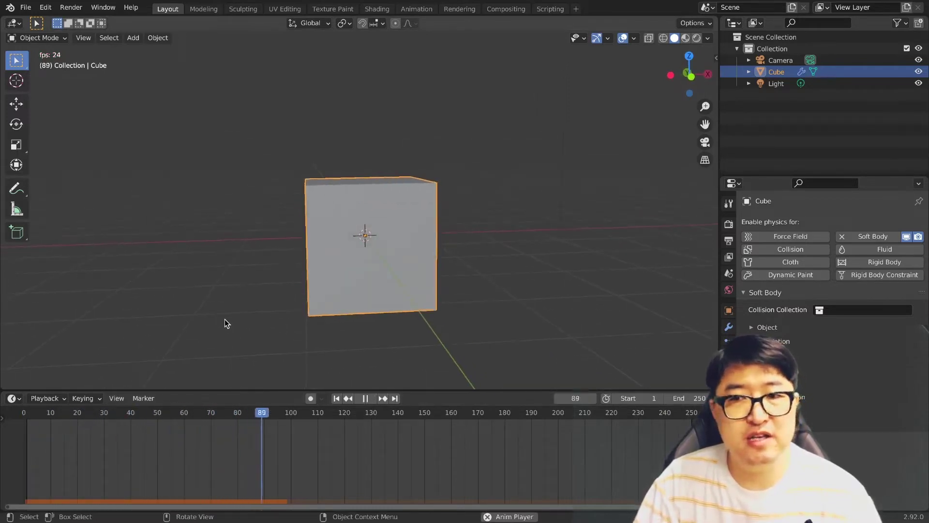
key(Escape)
click(28, 416)
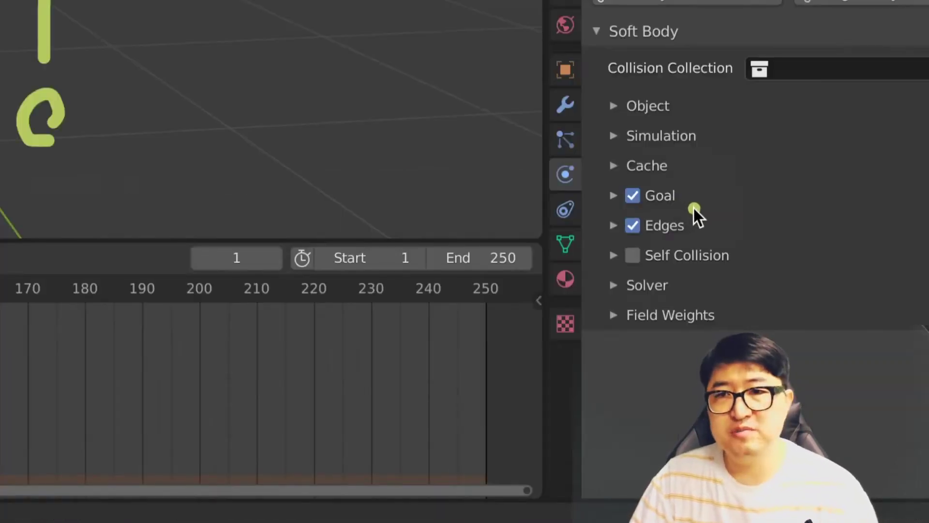
drag(693, 207, 614, 210)
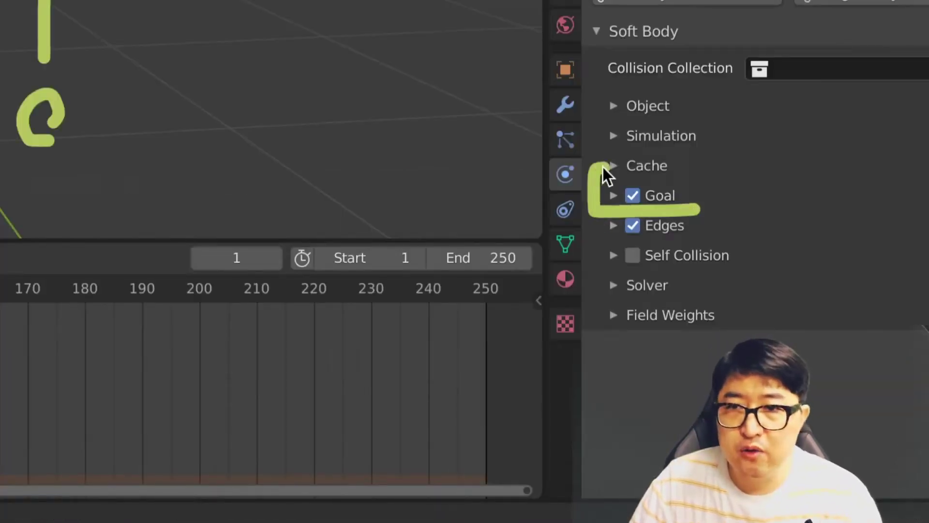
key(e)
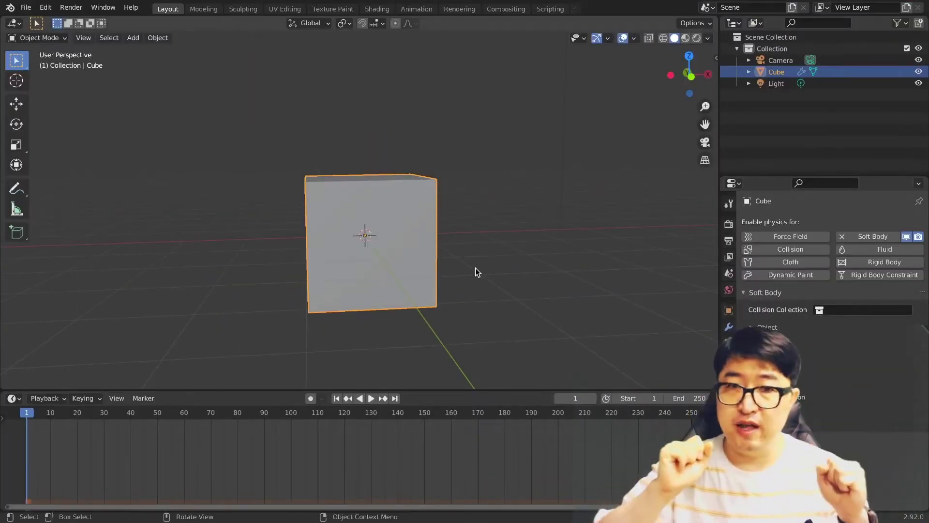
Step: Show the sidebar with the cube's transform values and mark beside them
key(n)
drag(596, 55, 577, 276)
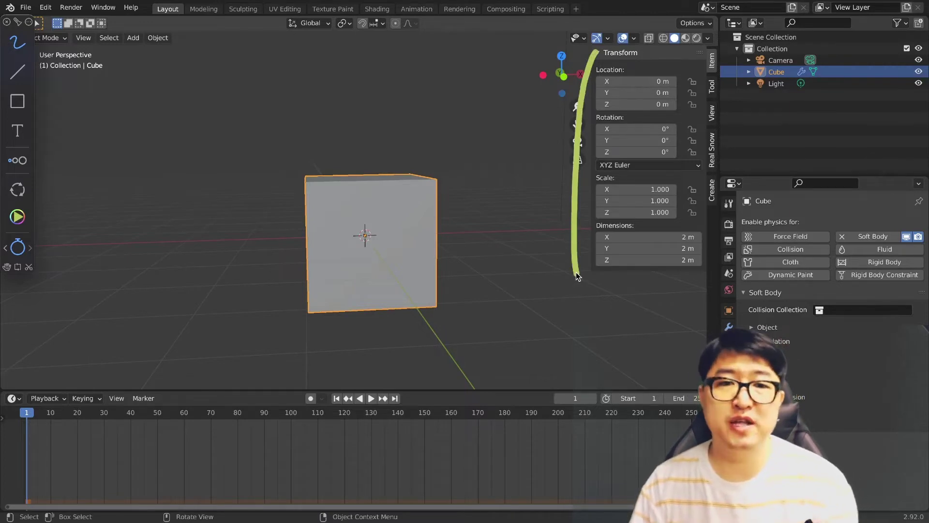
key(Escape)
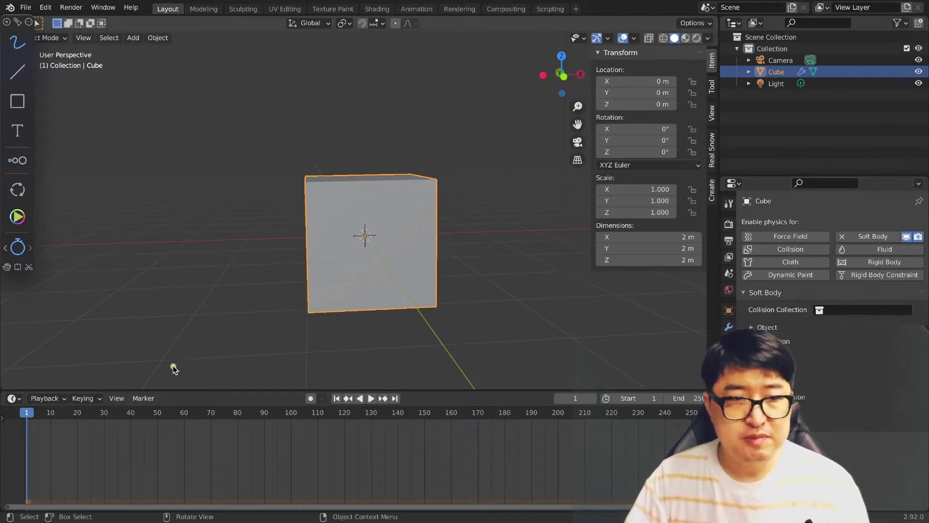
Step: Expand Soft Body Object settings (friction 0.500, mass 1 kg) during playback, then stop at frame 0
key(space)
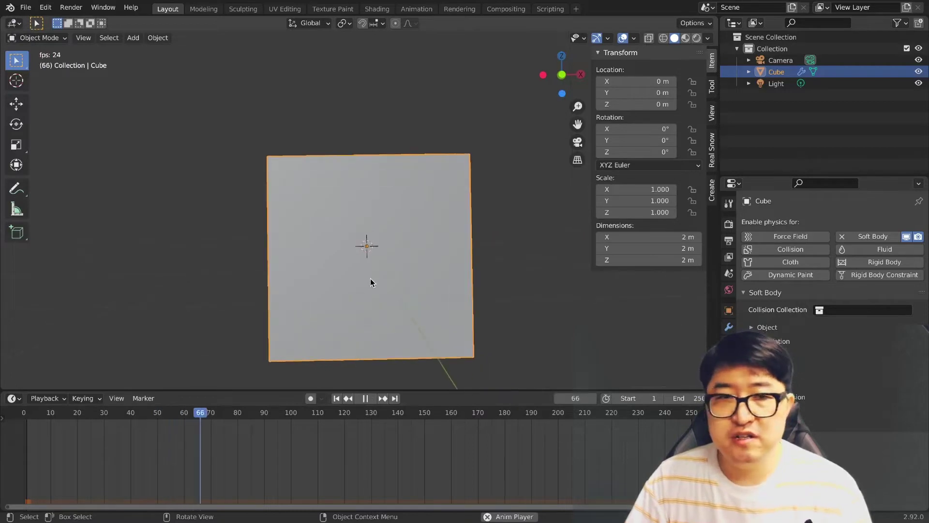
key(F9)
mouse_move(342, 235)
mouse_down()
mouse_move(390, 257)
mouse_move(390, 275)
mouse_up()
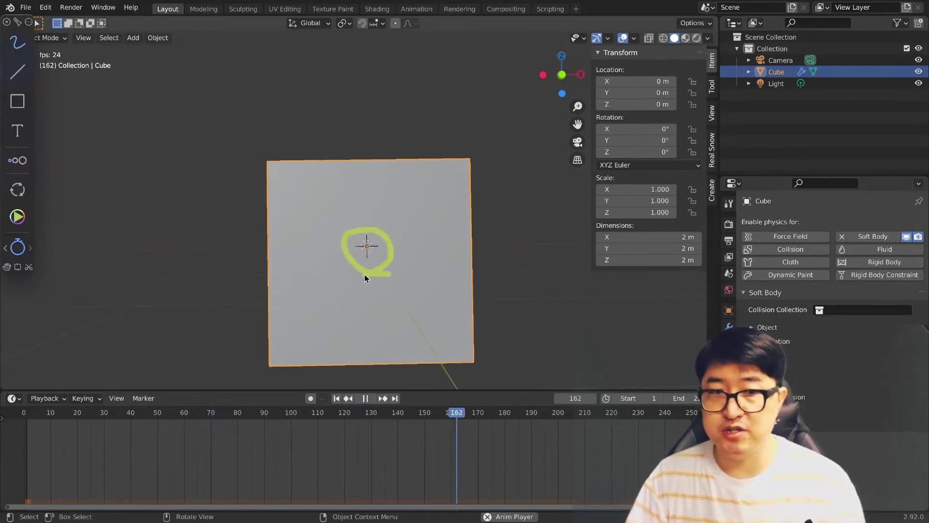
key(Escape)
click(768, 328)
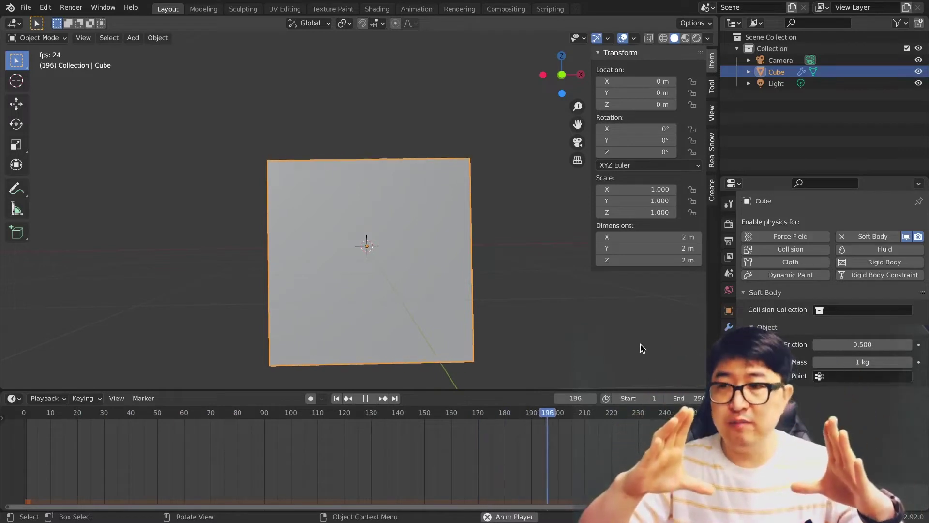
key(space)
click(25, 417)
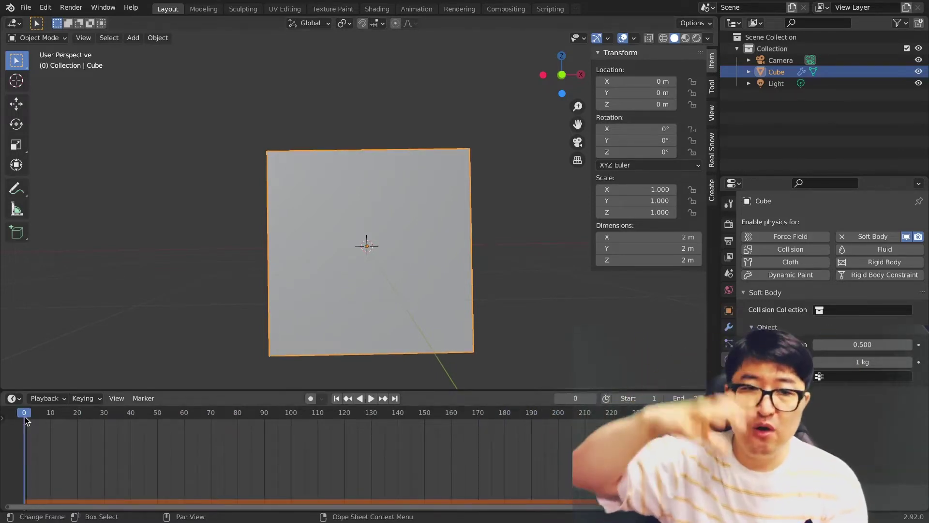
Step: Disable the soft body's Goal and replay from frame 1 to watch the cube drop
key(space)
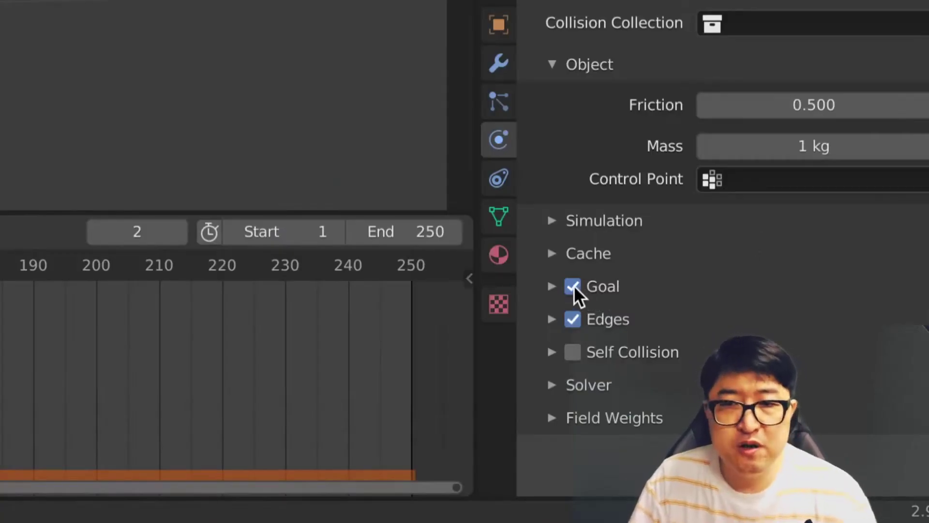
click(573, 287)
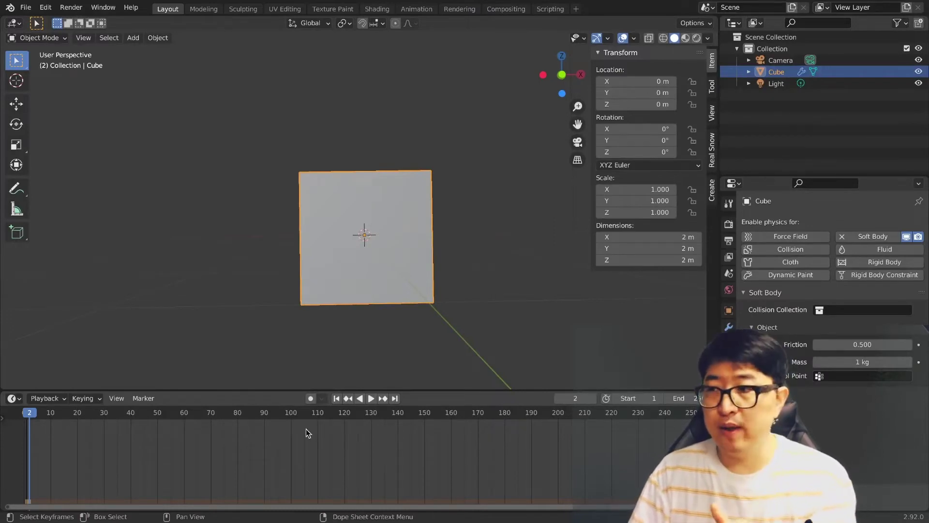
click(26, 419)
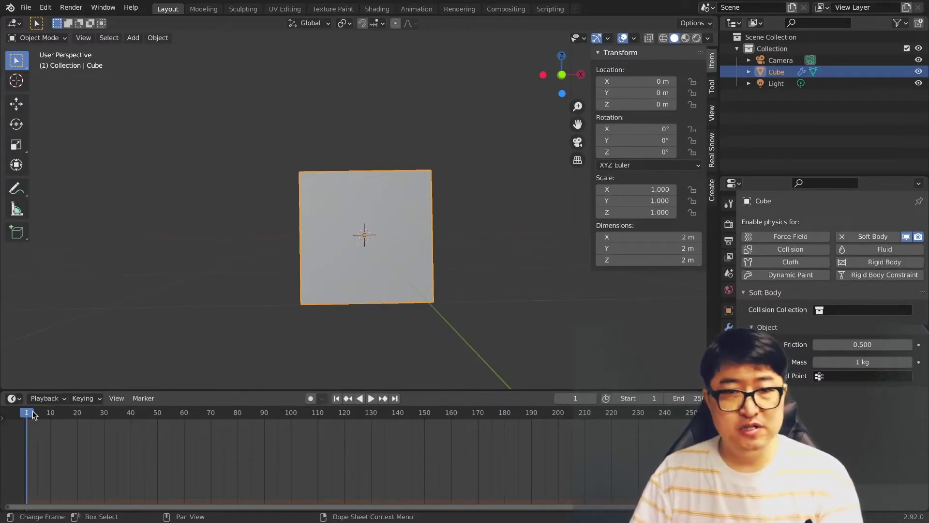
key(space)
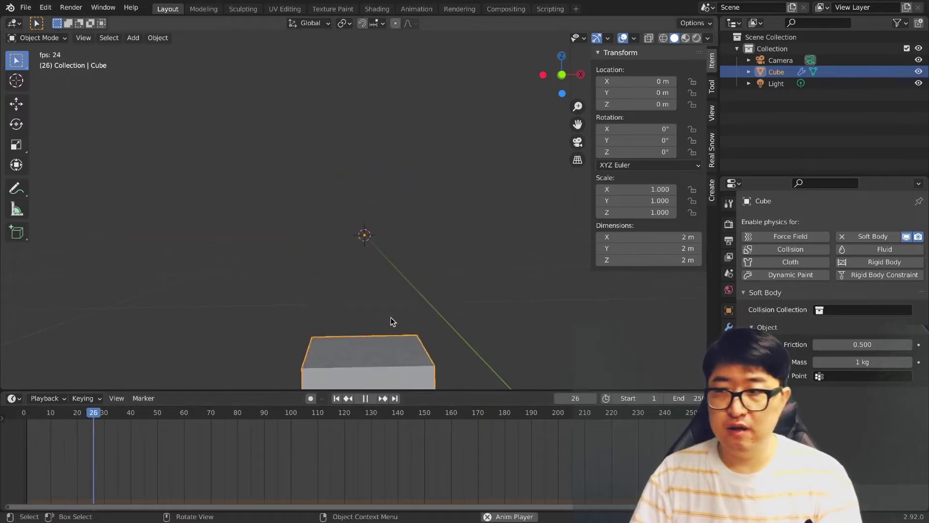
middle_drag(405, 313, 377, 248)
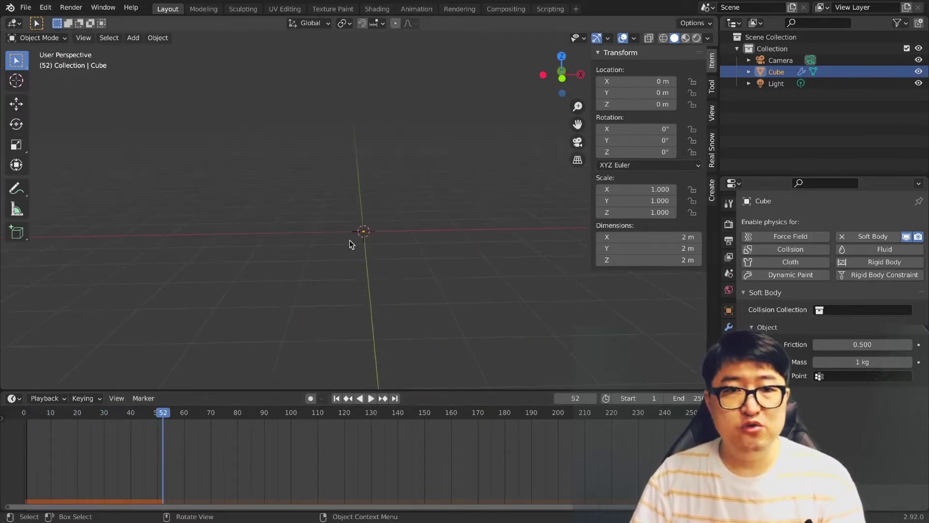
key(Escape)
middle_drag(397, 288, 391, 247)
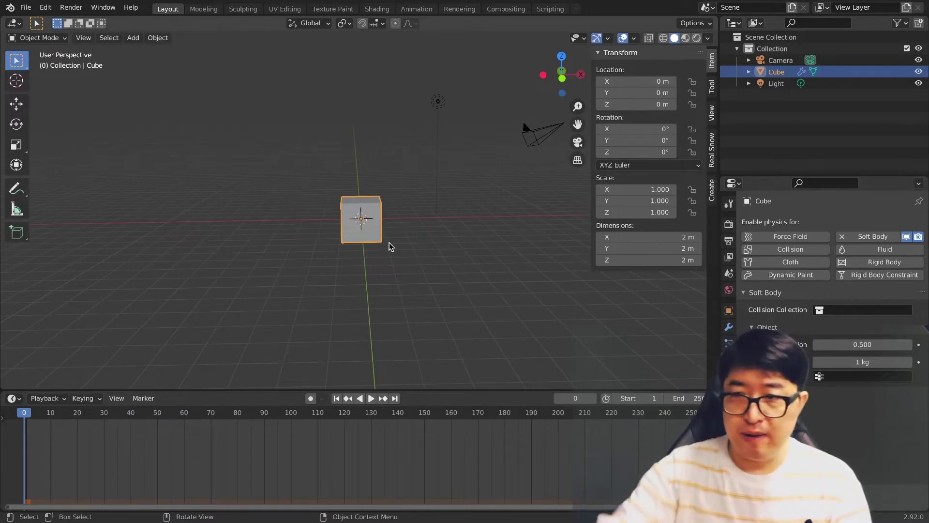
Step: Raise the cube higher above the origin and select the light
key(g)
click(407, 124)
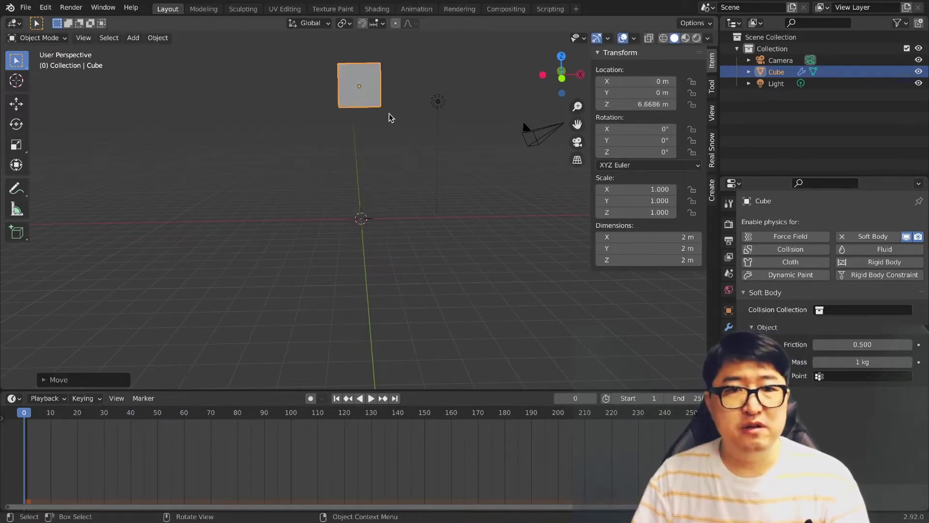
click(438, 101)
Step: Add a 30 m plane at the origin as the ground beneath the cube
key(shift+a)
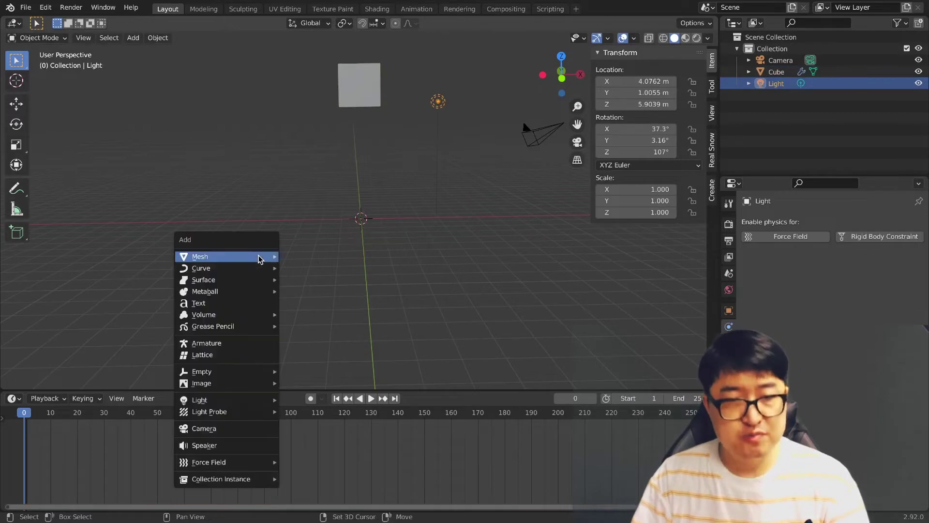
click(314, 259)
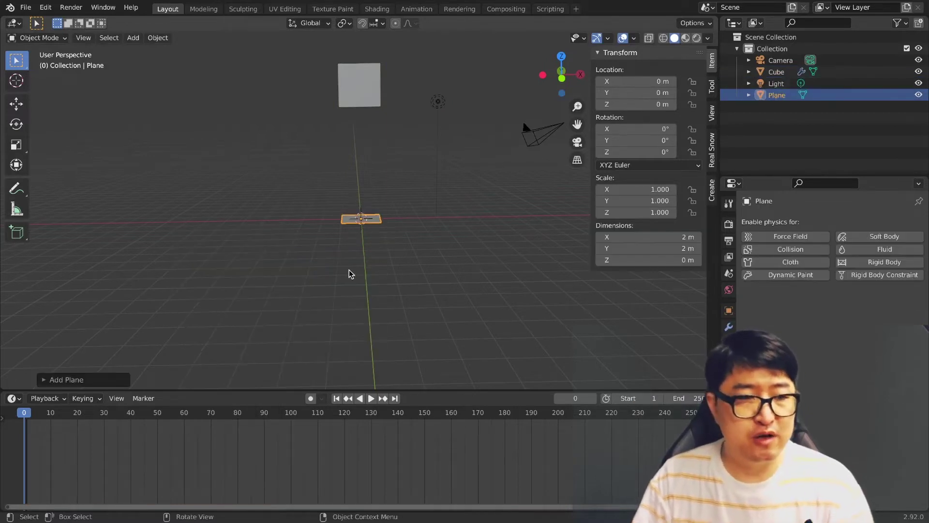
click(66, 380)
click(152, 278)
text(30)
key(Return)
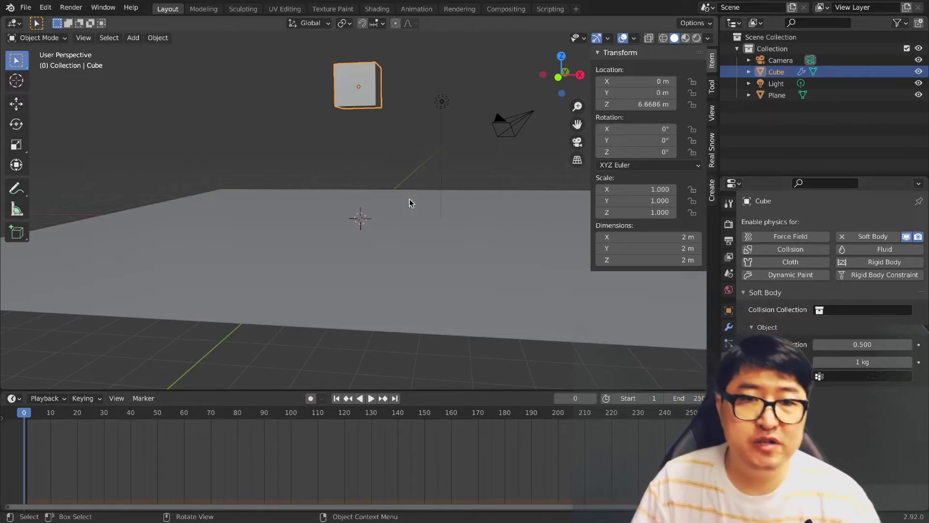
click(403, 140)
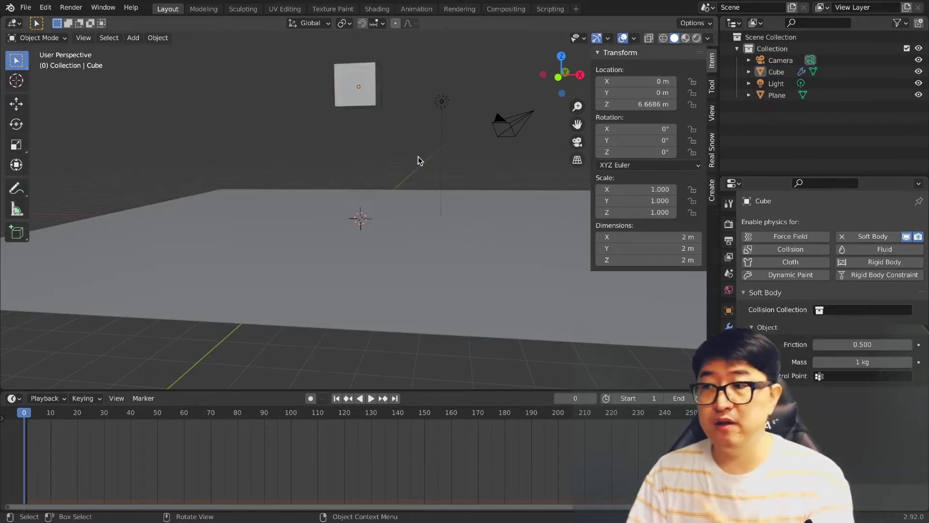
Step: Enable Collision physics on the ground plane
click(370, 87)
click(416, 225)
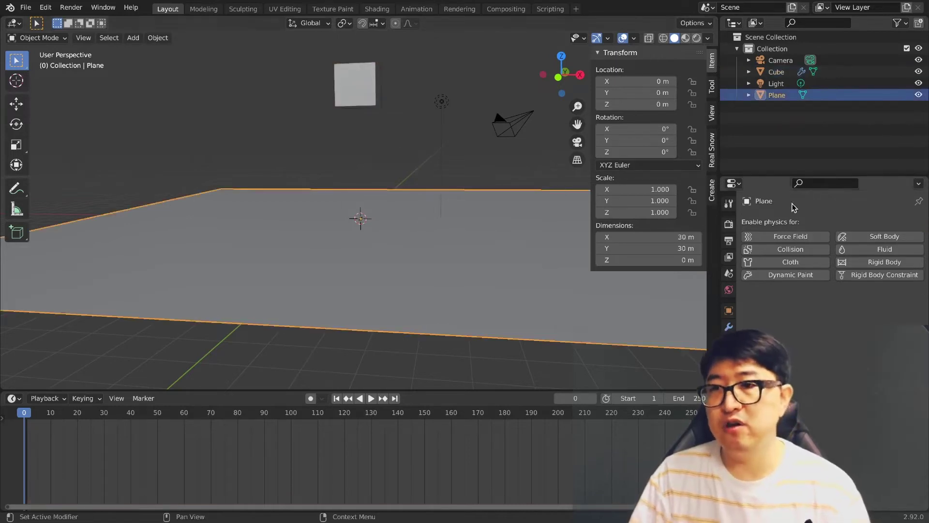
click(809, 249)
click(150, 323)
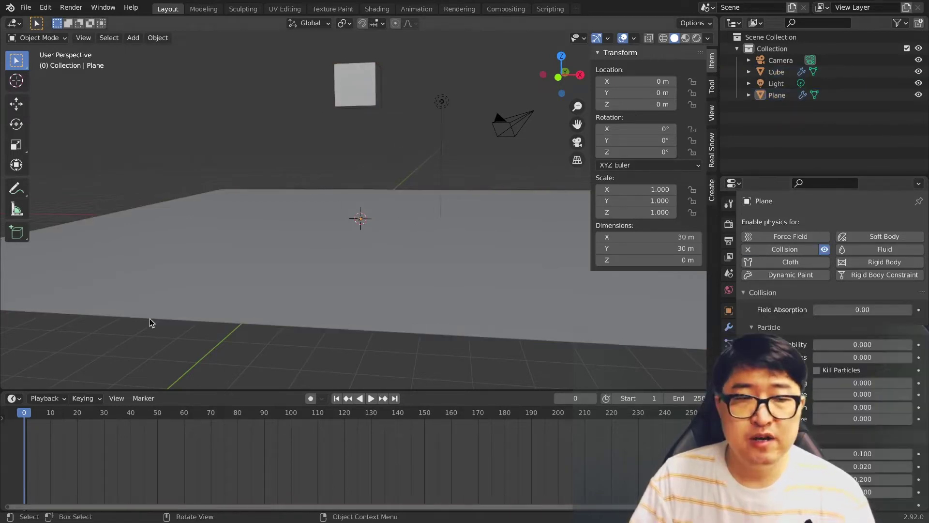
Step: Replay the cube's fall onto the plane from frame 1 and reselect the cube
key(space)
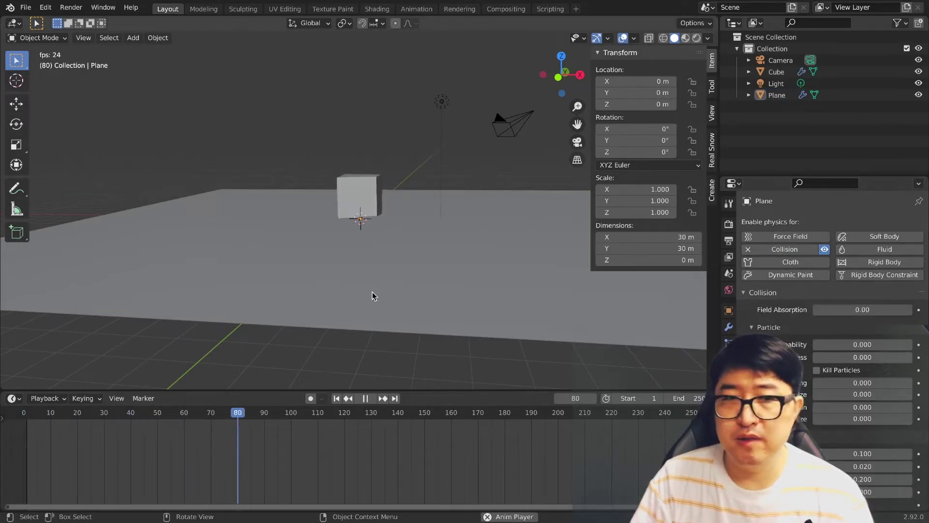
scroll(385, 259, up, 4)
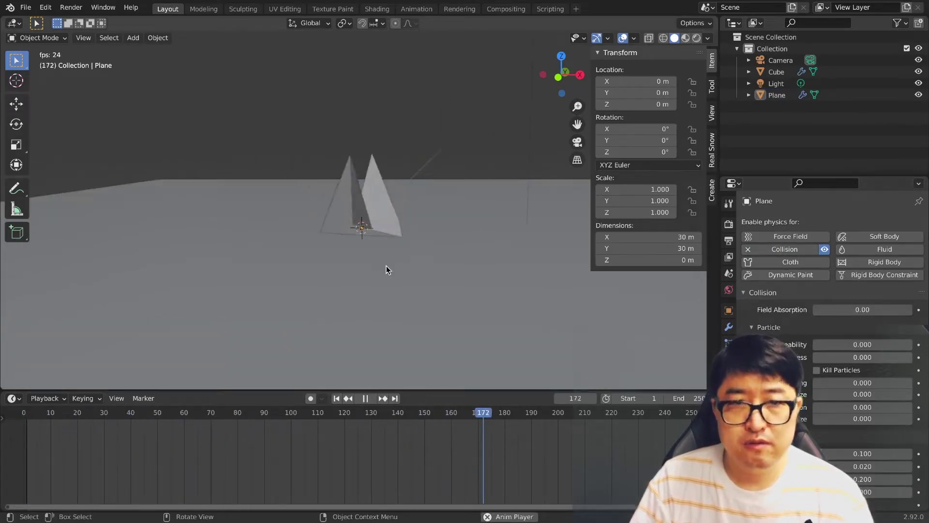
key(space)
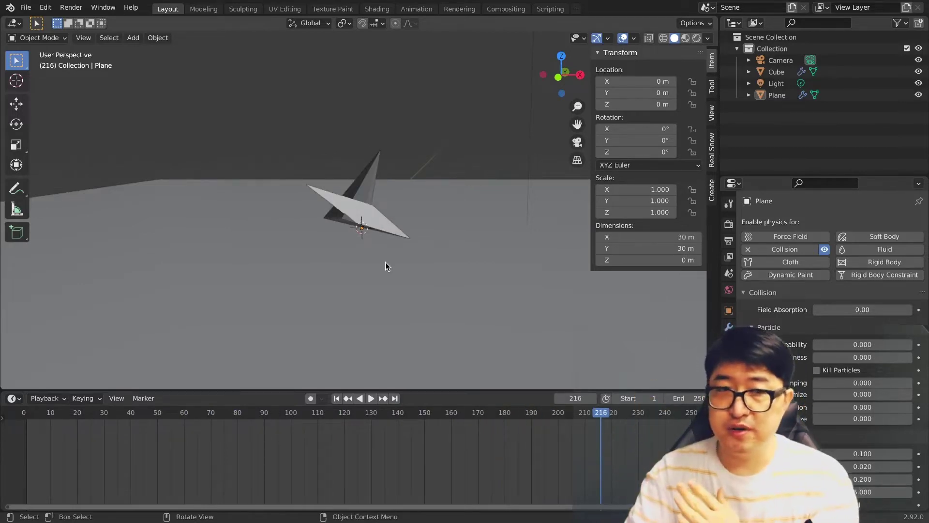
click(27, 424)
key(space)
key(space)
scroll(347, 224, down, 1)
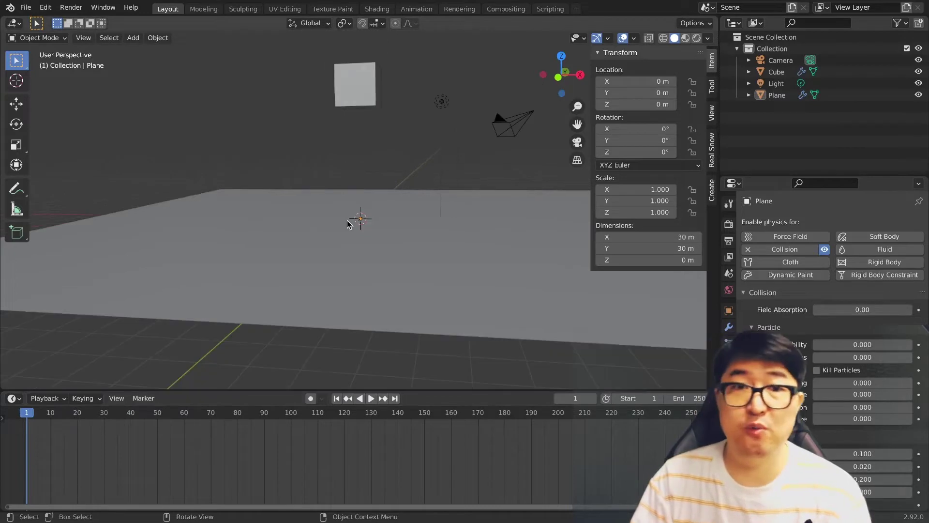
click(372, 94)
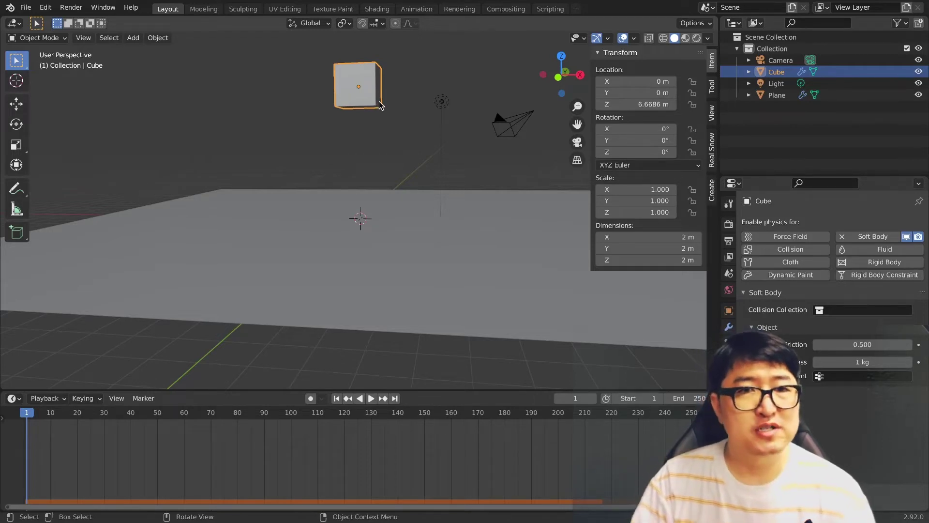
Step: Subdivide all of the cube's mesh in Edit Mode with extra cuts
key(KP_Decimal)
key(Tab)
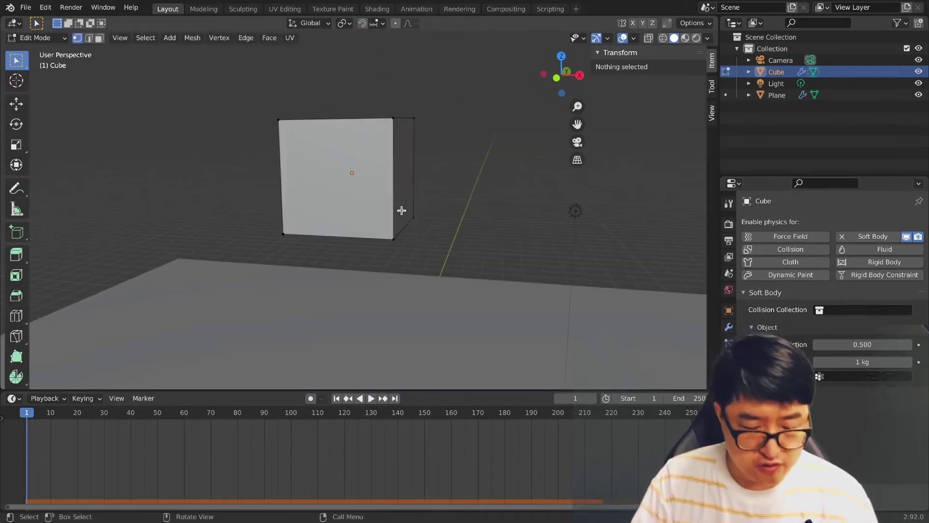
key(a)
middle_drag(394, 200, 432, 206)
right_click(368, 166)
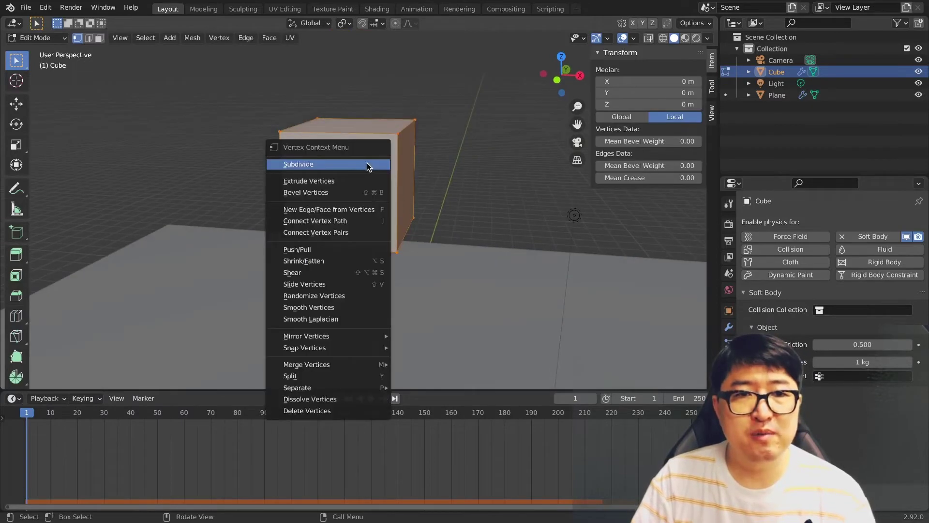
click(368, 166)
click(189, 303)
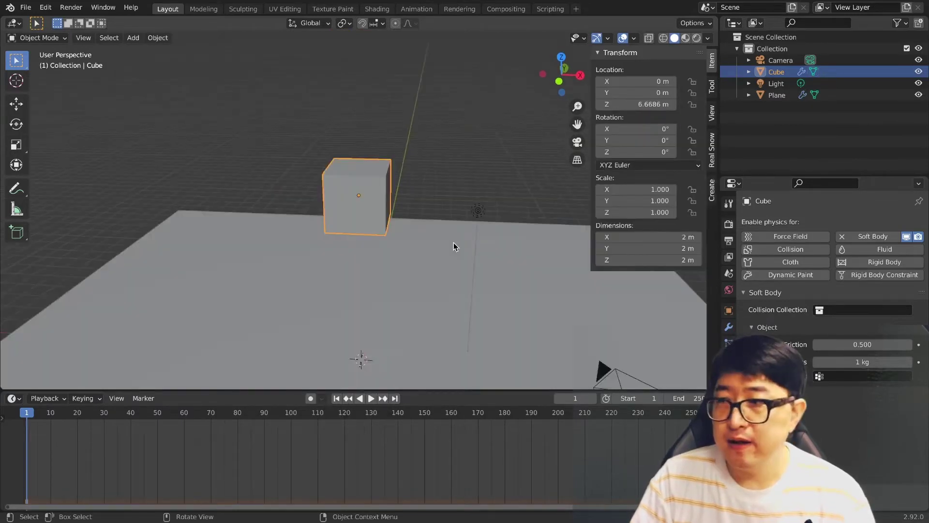
scroll(393, 216, up, 2)
scroll(393, 216, up, 2)
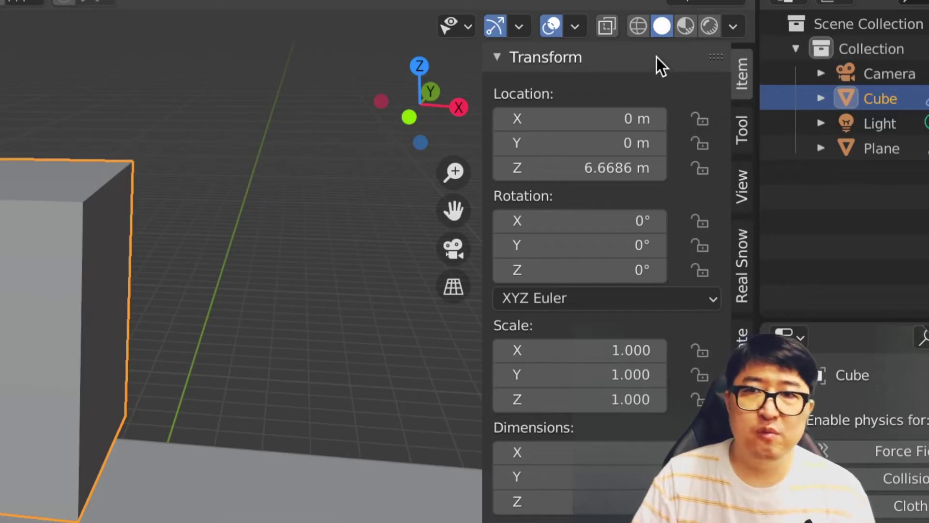
Step: Switch the viewport to wireframe and reset the playhead to frame 1
click(638, 26)
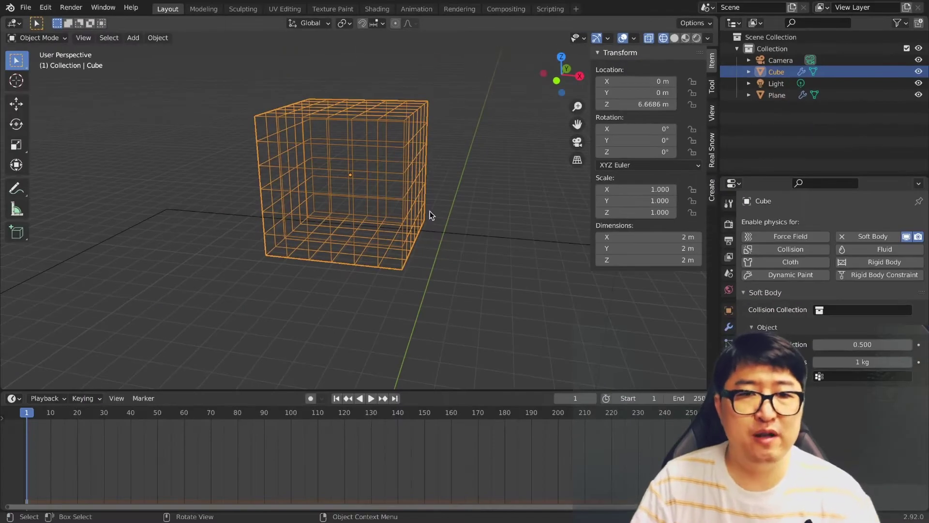
click(26, 415)
key(space)
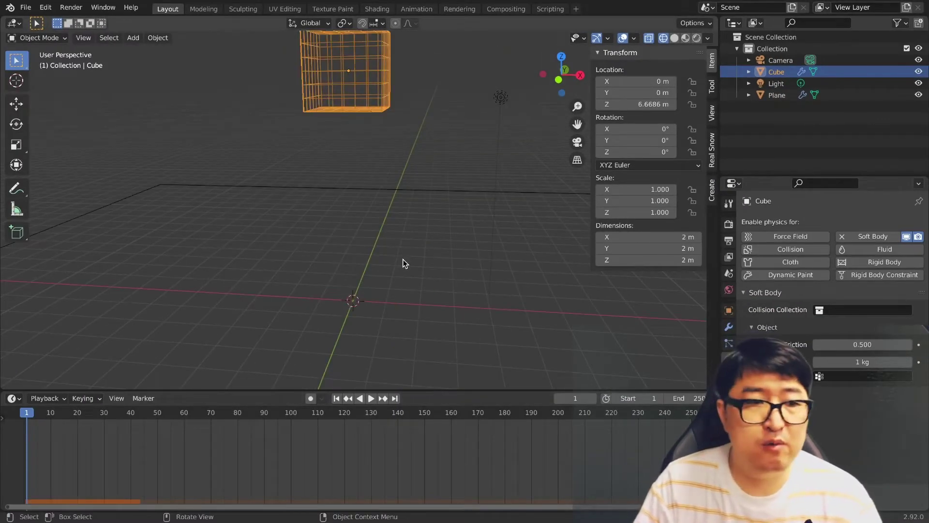
key(space)
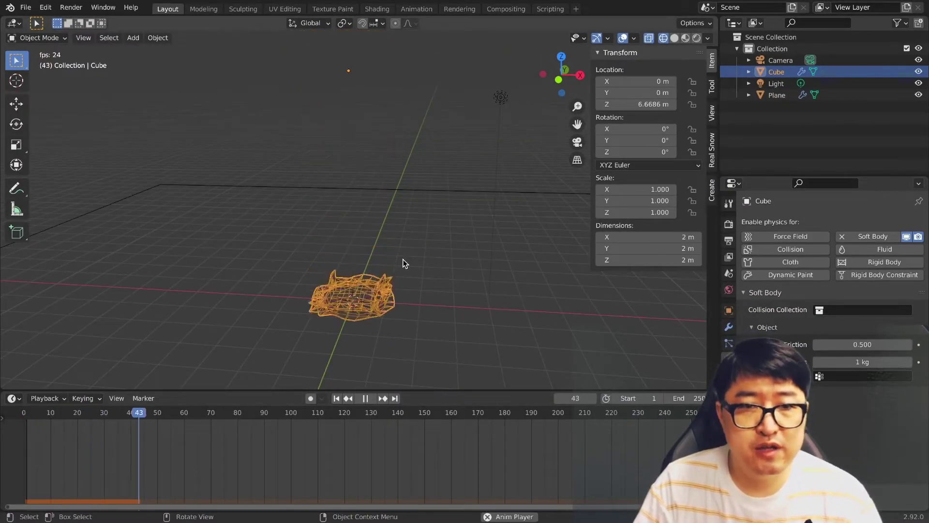
key(space)
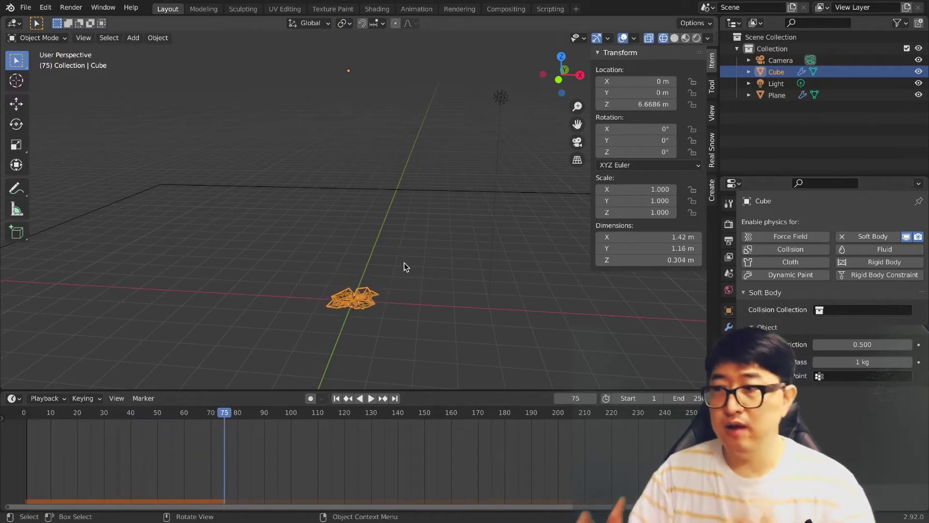
middle_drag(405, 263, 350, 243)
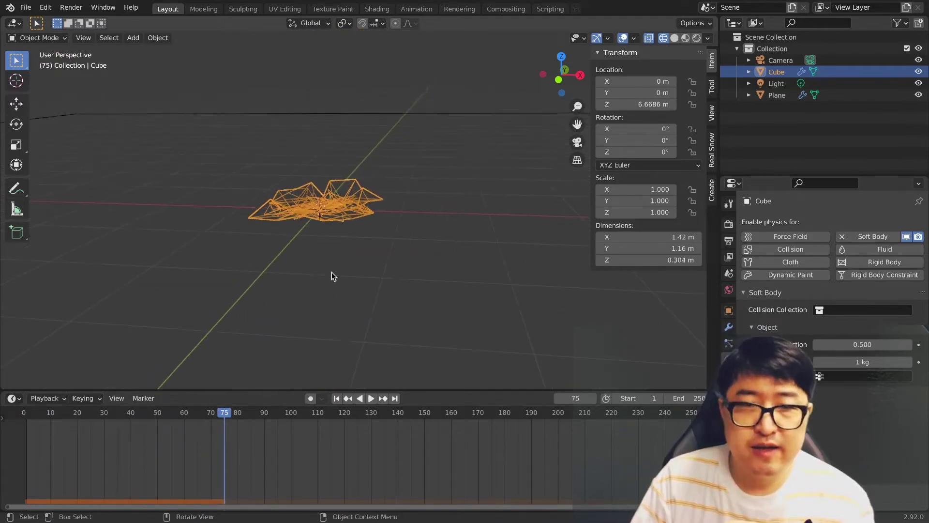
drag(38, 417, 30, 418)
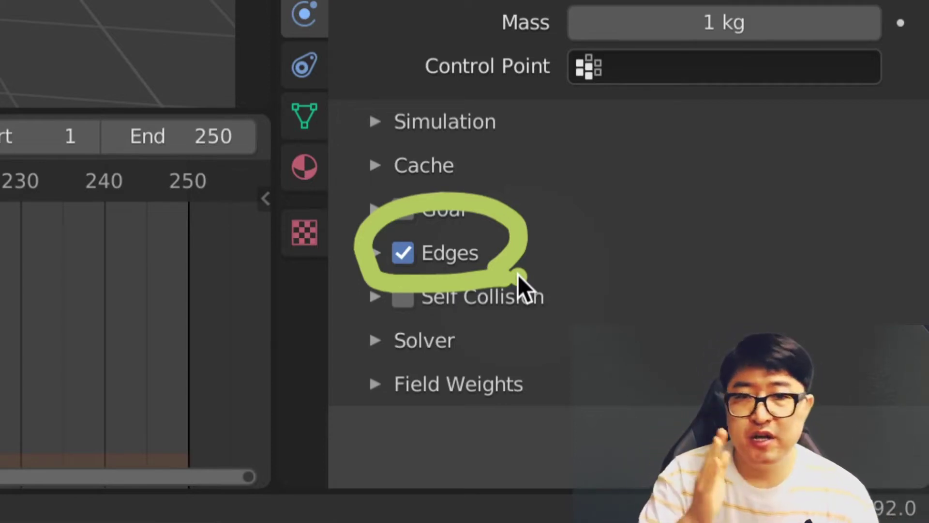
Step: Expand the soft-body Edges settings and set Bending to 1.000
click(517, 275)
scroll(515, 279, down, 3)
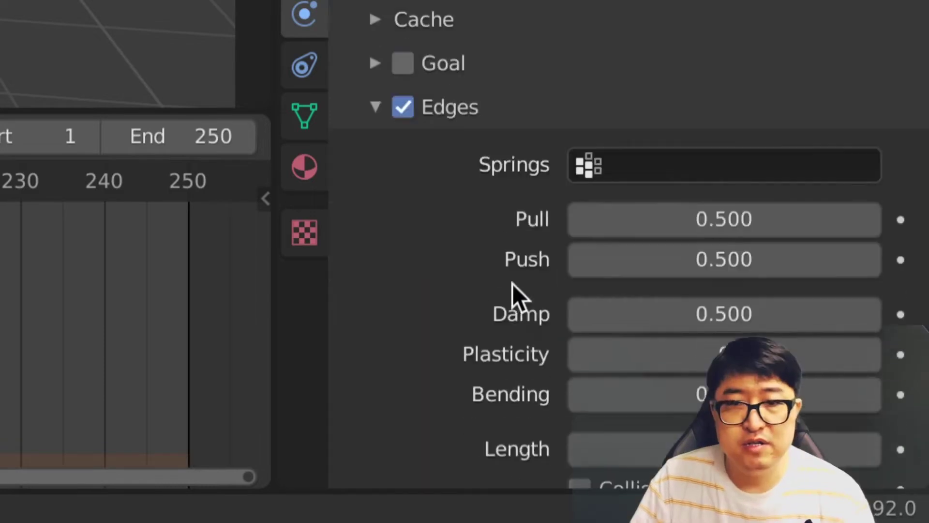
scroll(508, 290, down, 2)
scroll(501, 262, up, 2)
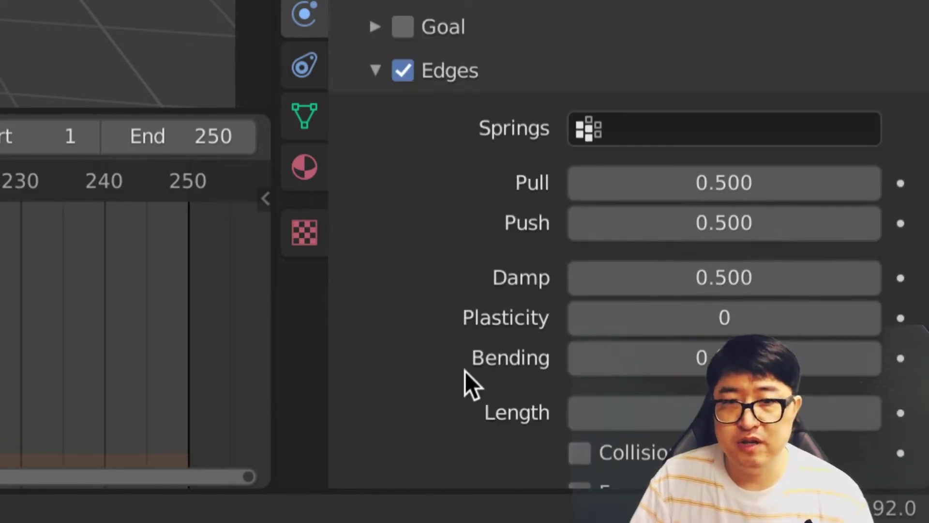
scroll(475, 286, down, 4)
scroll(475, 289, down, 1)
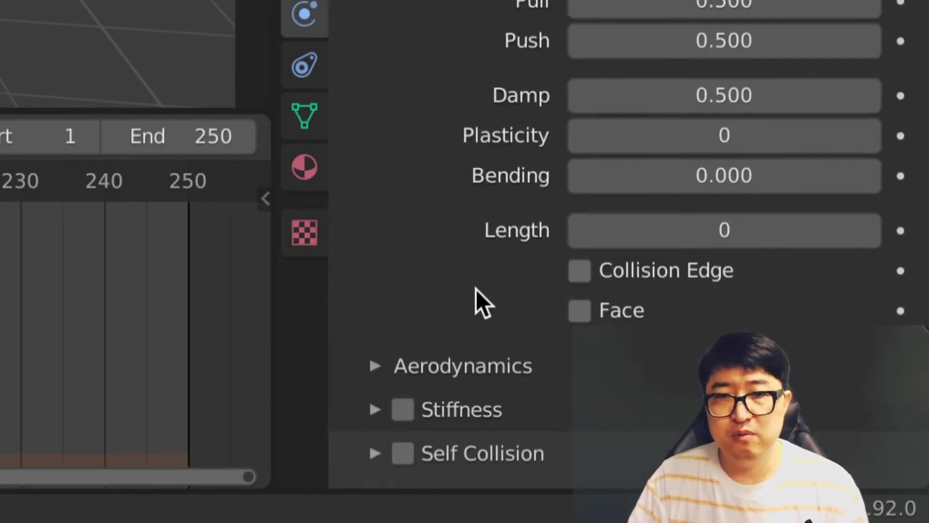
mouse_move(448, 203)
mouse_down()
mouse_move(904, 191)
mouse_move(734, 140)
mouse_up()
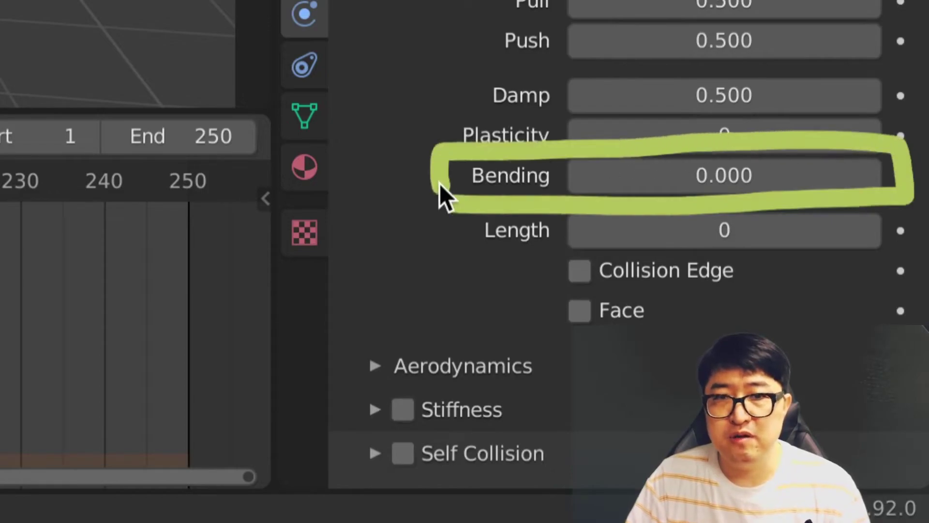
Step: Replay the fall with Bending 1.000, pause at frame 69 to inspect, and duplicate the cube
key(space)
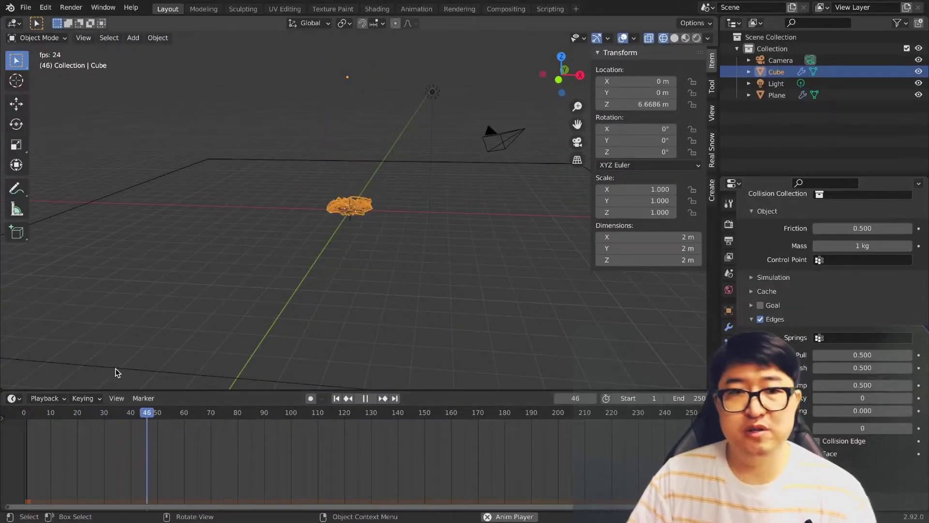
key(Escape)
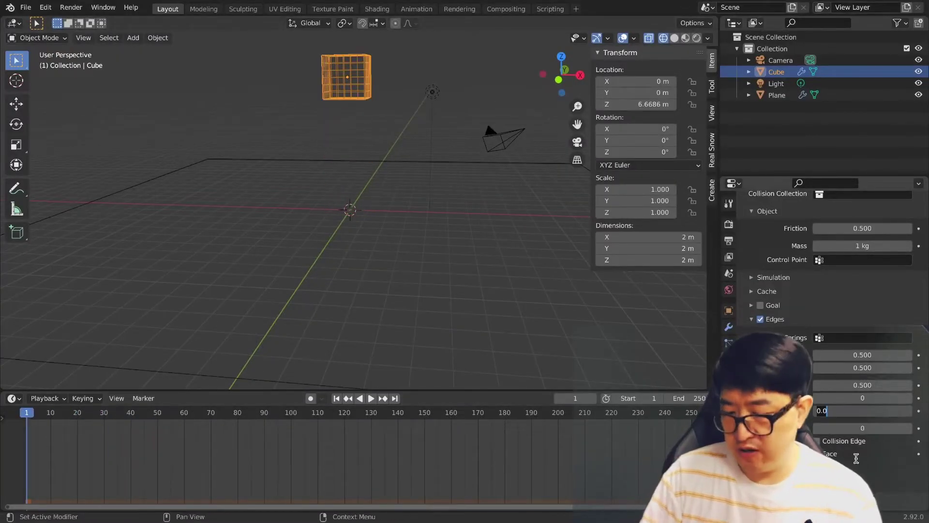
click(862, 410)
text(1.000)
key(space)
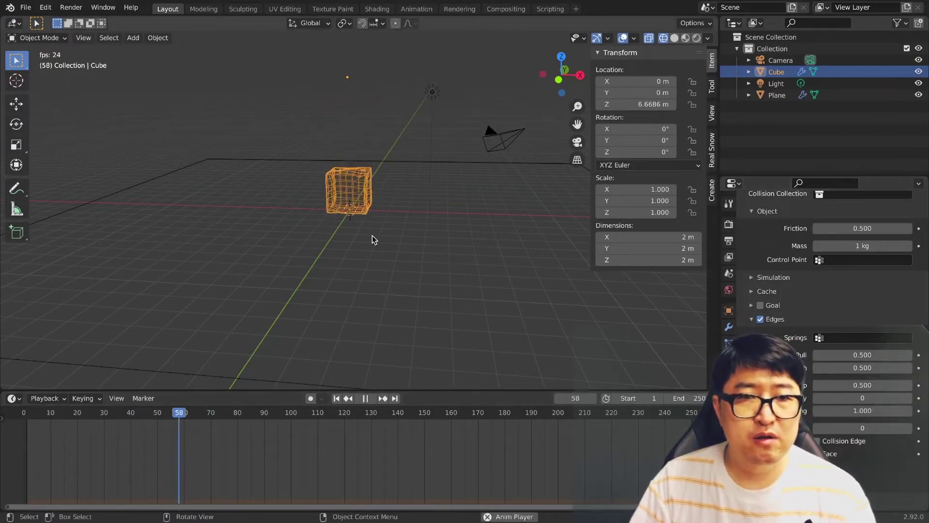
scroll(372, 237, up, 2)
key(space)
scroll(378, 228, up, 2)
scroll(374, 228, up, 2)
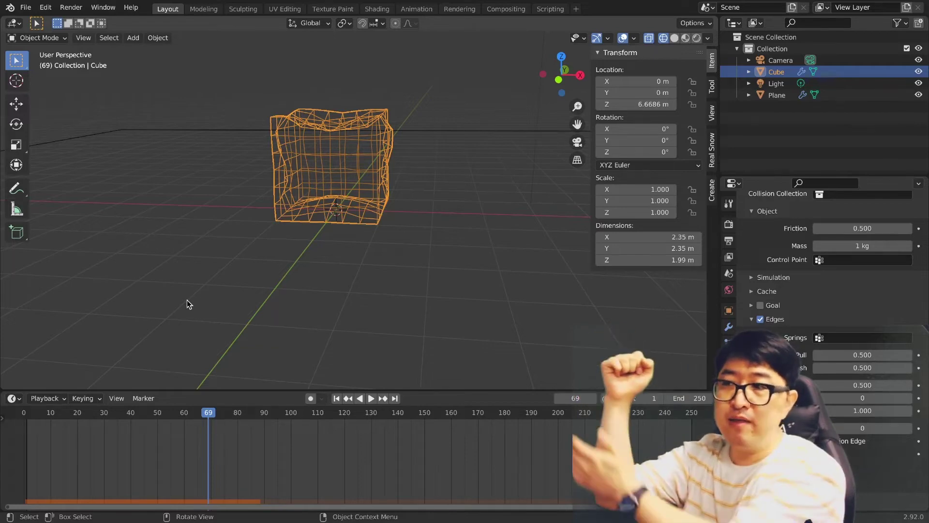
scroll(341, 199, up, 3)
mouse_move(341, 199)
middle_down()
mouse_move(352, 291)
mouse_move(378, 284)
mouse_move(448, 298)
middle_up()
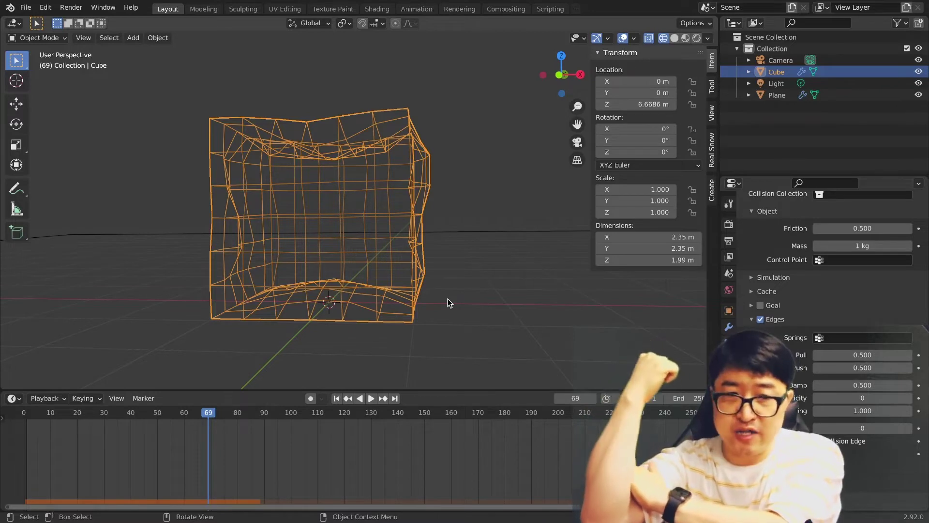
key(shift+d)
Step: Place the duplicate cube -4.8171 m along X beside the original
key(x)
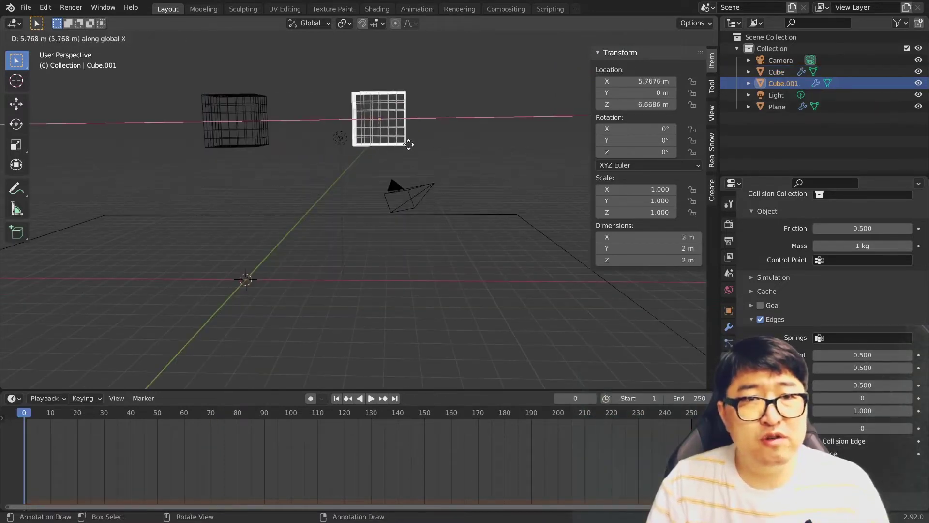
click(361, 140)
drag(269, 157, 165, 95)
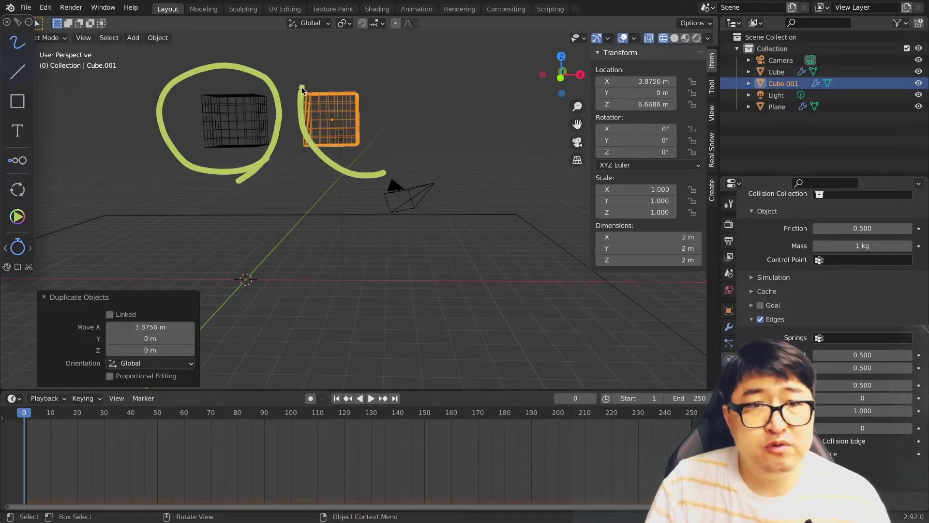
click(371, 175)
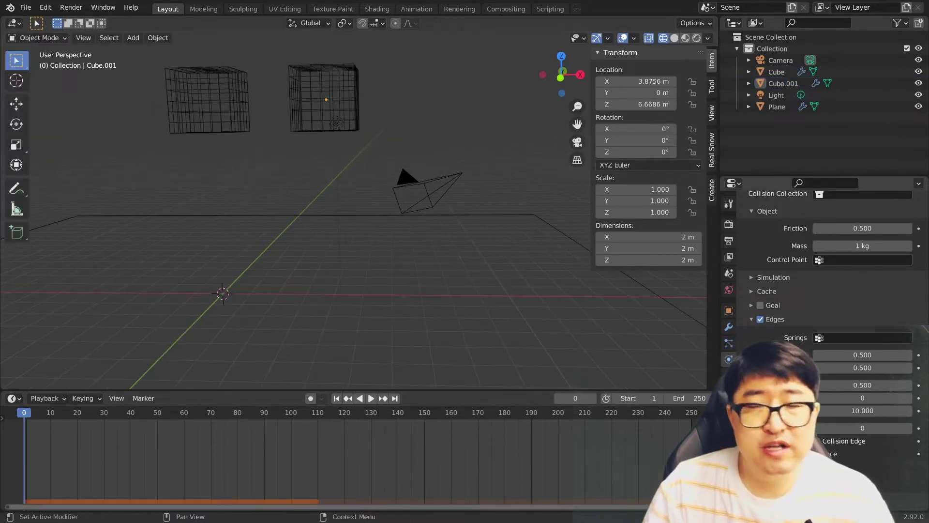
Step: Play both cubes falling, pause around frame 40, and view the deformed cube up close
key(space)
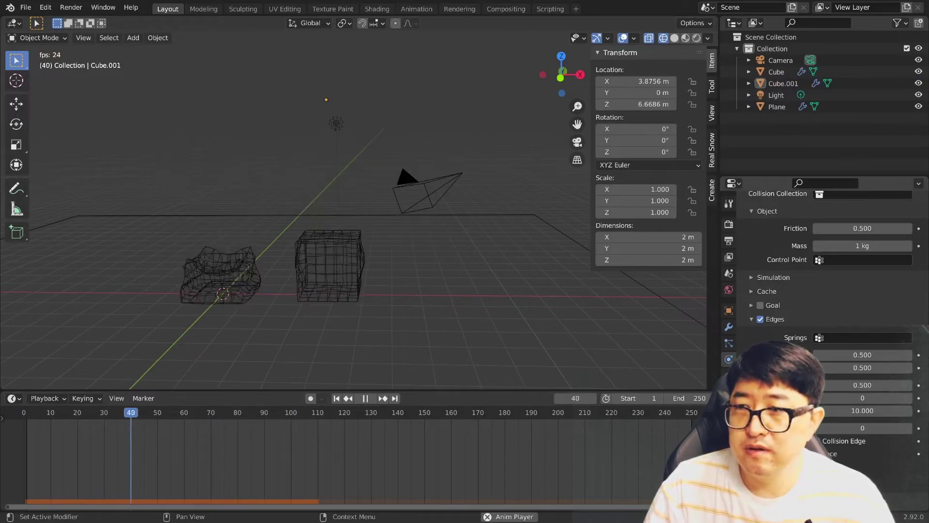
scroll(290, 218, up, 5)
drag(135, 420, 130, 420)
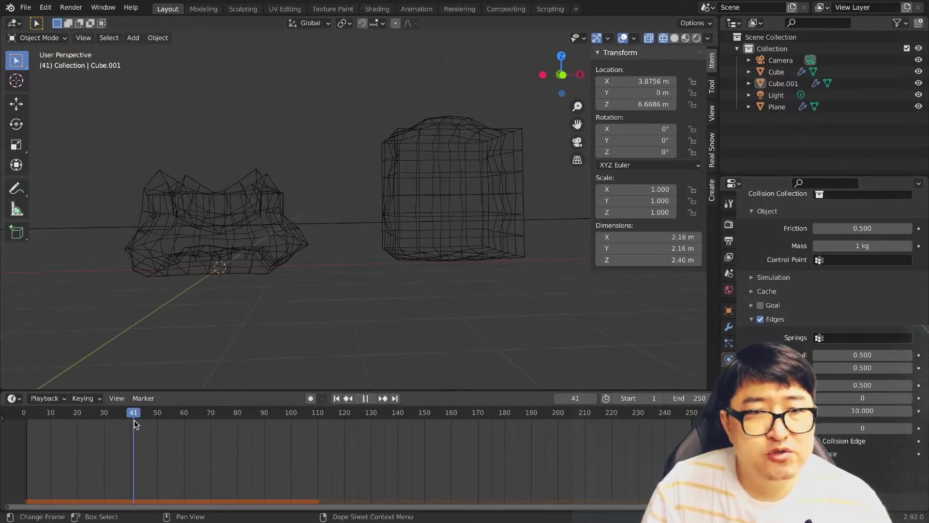
key(space)
scroll(418, 252, up, 5)
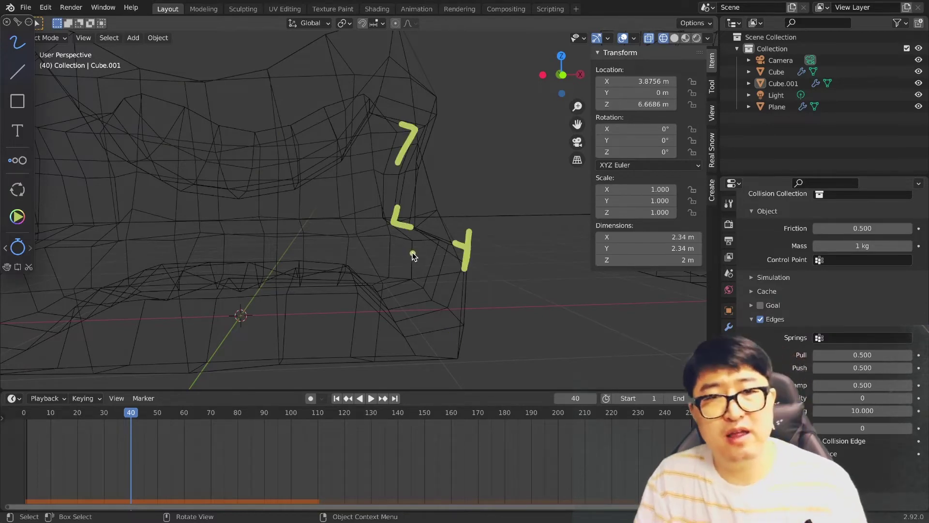
mouse_move(412, 251)
middle_down()
mouse_move(442, 224)
mouse_move(483, 234)
mouse_move(356, 232)
mouse_move(388, 234)
mouse_move(346, 266)
middle_up()
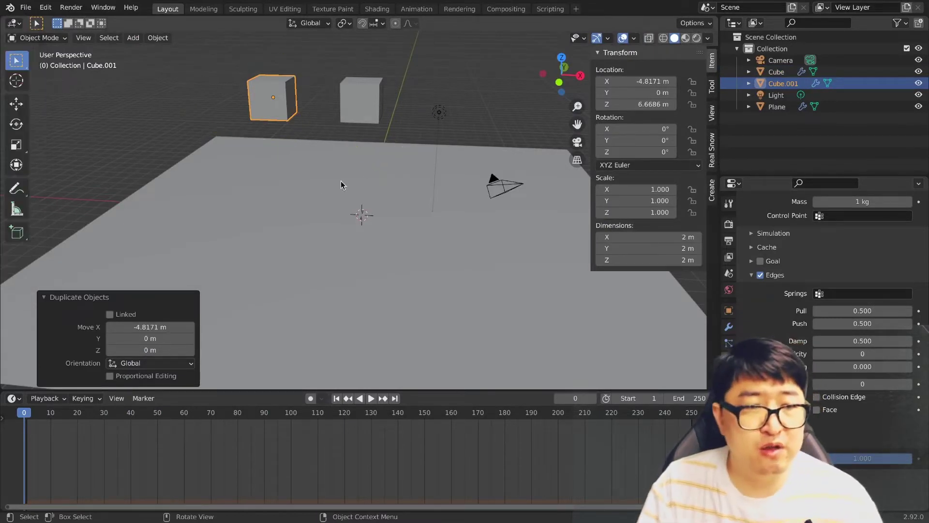
Step: Play both cubes' fall in wireframe and select the original cube to inspect it
key(space)
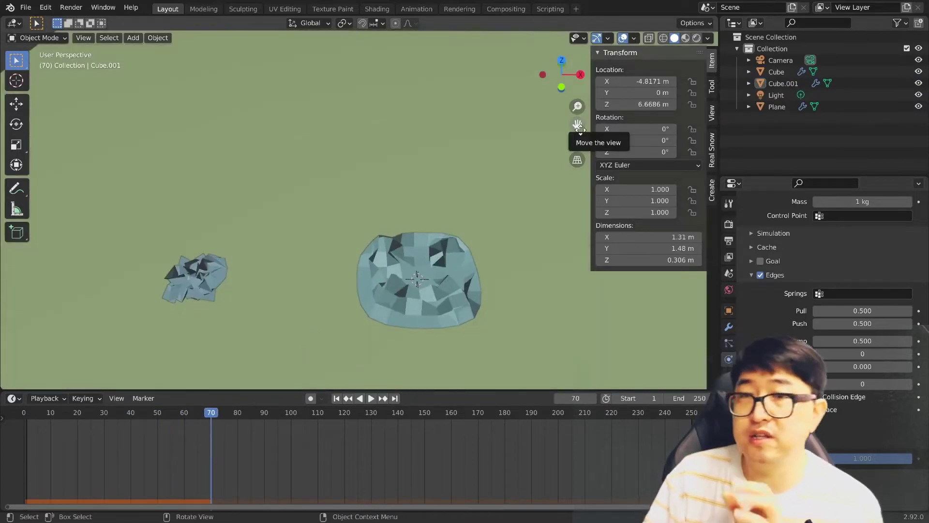
click(663, 39)
scroll(379, 281, up, 5)
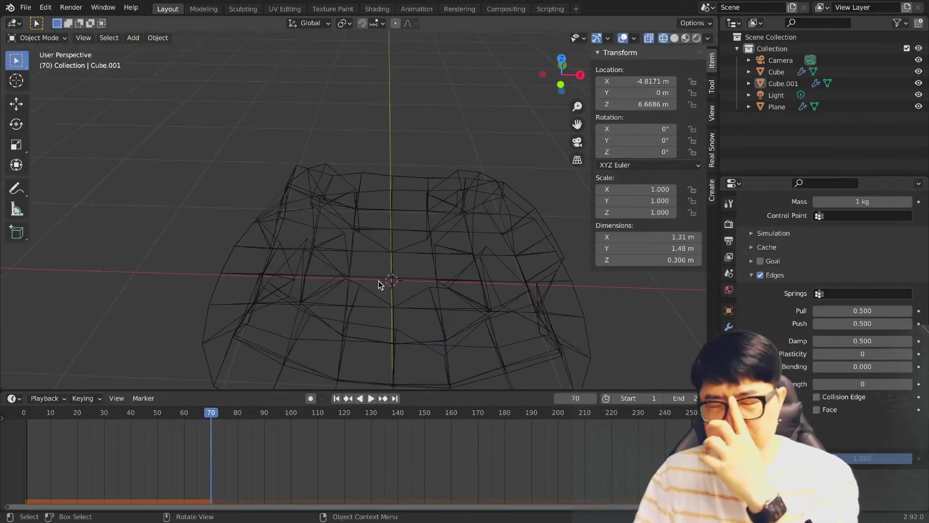
click(484, 325)
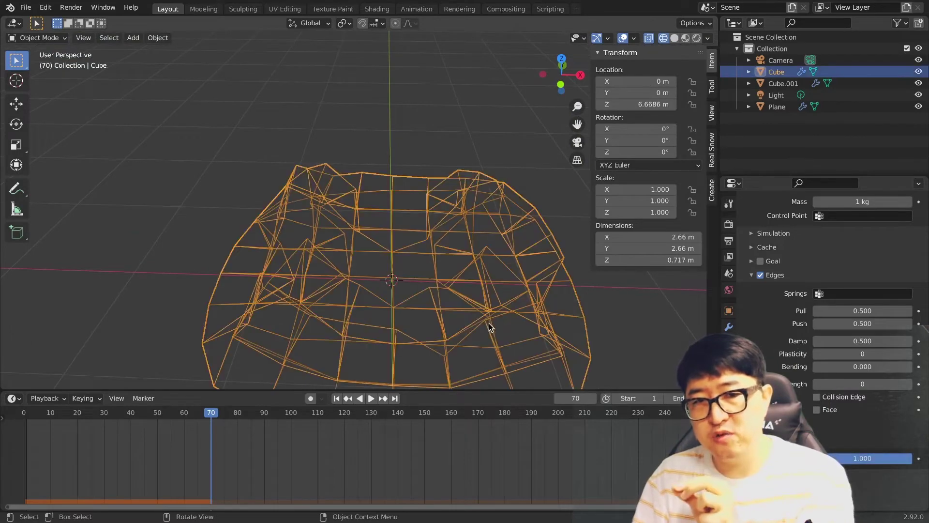
mouse_move(487, 332)
middle_down()
mouse_move(471, 353)
mouse_move(487, 333)
middle_up()
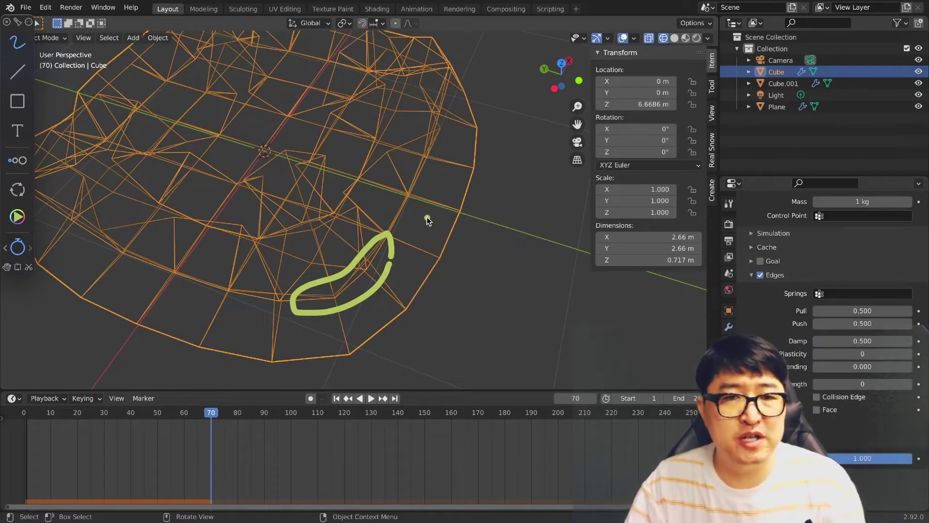
middle_drag(400, 232, 391, 225)
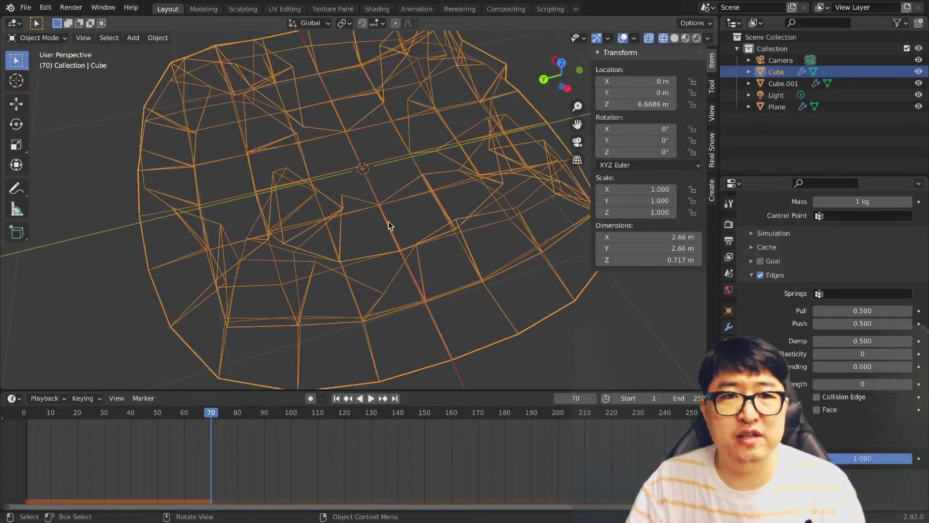
Step: Inspect the crumpled cubes from several angles, toggling between solid and wireframe display
key(shift+z)
mouse_move(377, 170)
middle_down()
mouse_move(350, 161)
mouse_move(326, 179)
mouse_move(287, 137)
middle_up()
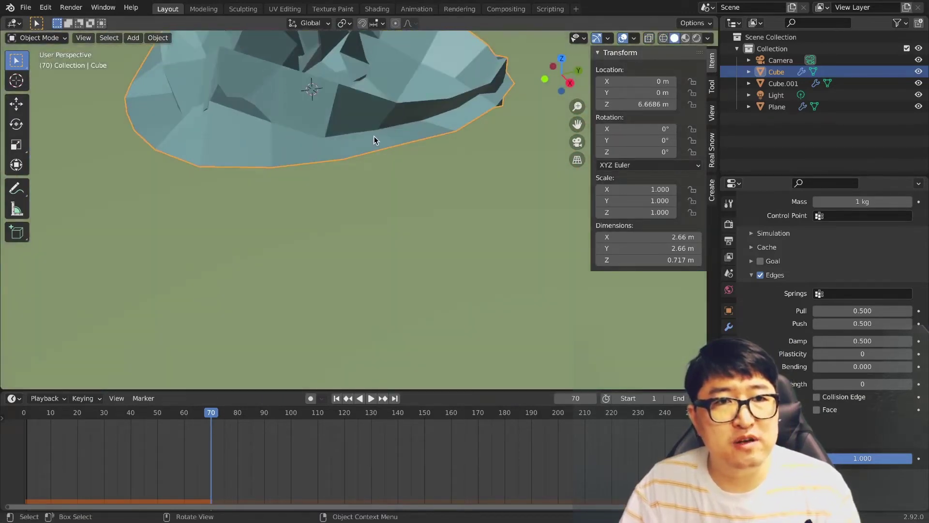
scroll(358, 160, down, 3)
middle_drag(214, 223, 328, 217)
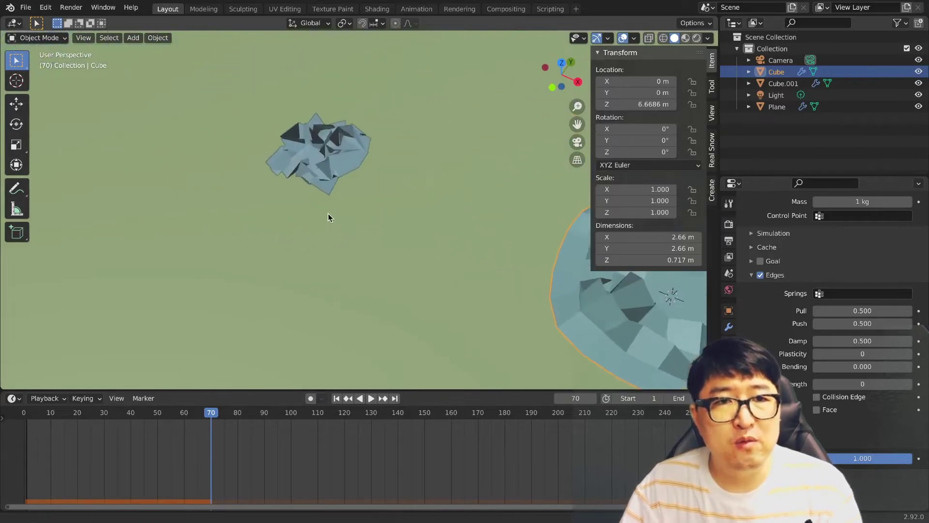
scroll(328, 217, up, 3)
scroll(322, 232, up, 2)
key(shift+z)
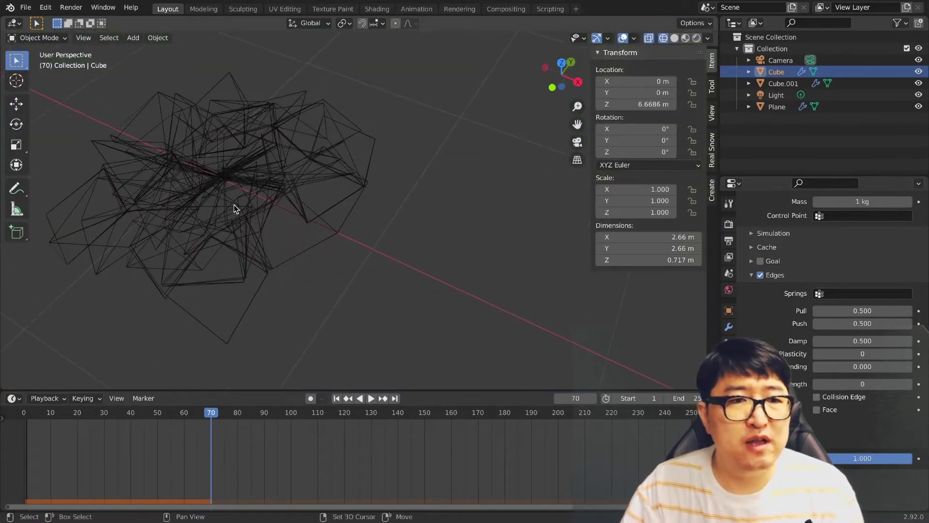
mouse_move(234, 204)
middle_down()
mouse_move(374, 237)
mouse_move(268, 257)
middle_up()
key(shift+z)
Step: Delete the duplicate cube Cube.001 and bring the original back into view
click(341, 242)
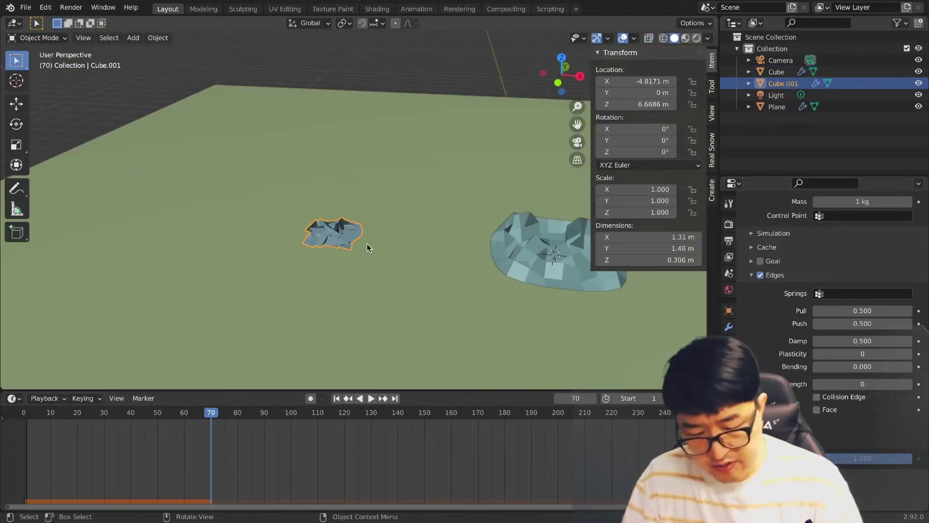
key(x)
click(373, 247)
shift+middle_drag(466, 260, 245, 250)
Step: Set the cube's soft-body edge Push to 0 and Pull to 1 (clamped to 0.999)
click(271, 242)
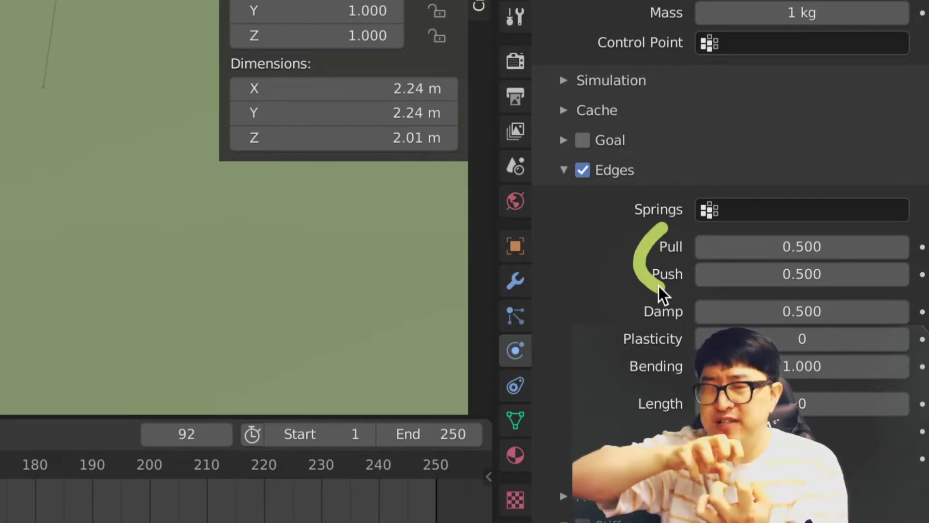
click(787, 274)
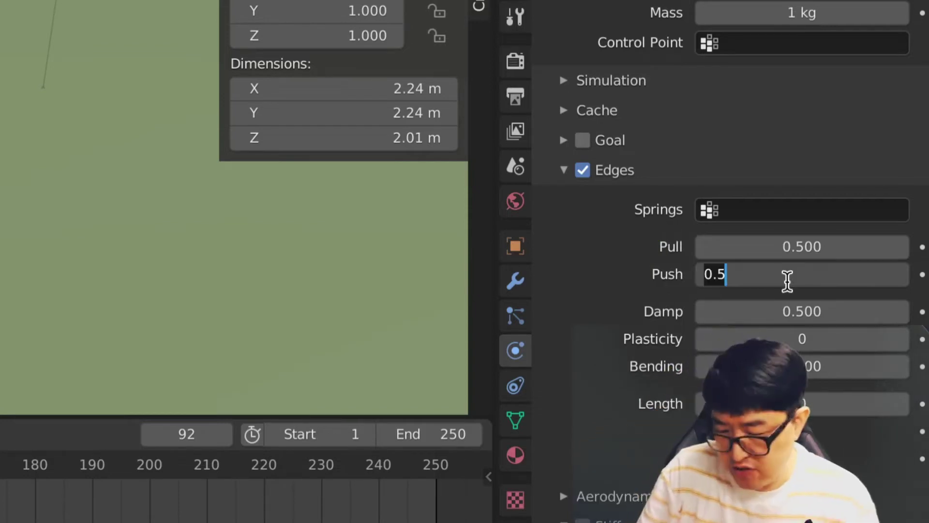
text(0)
key(Return)
click(802, 258)
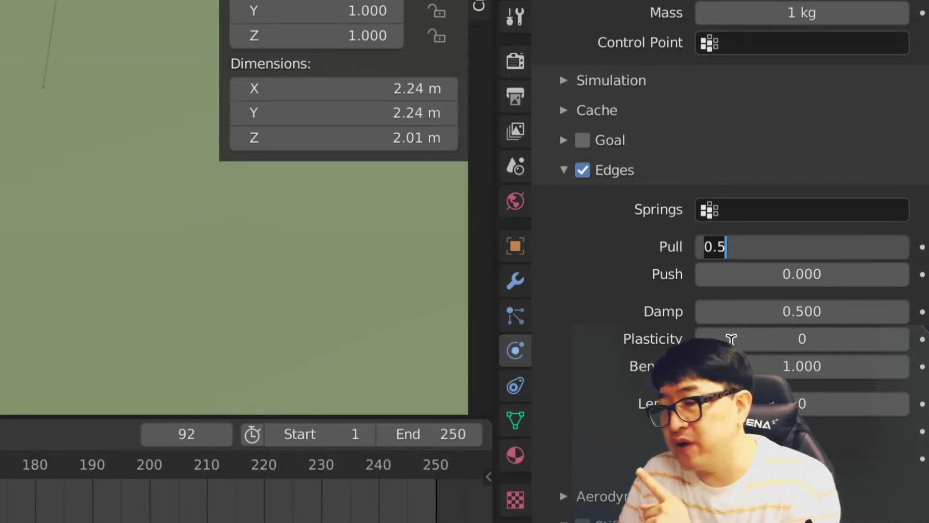
text(1)
key(Return)
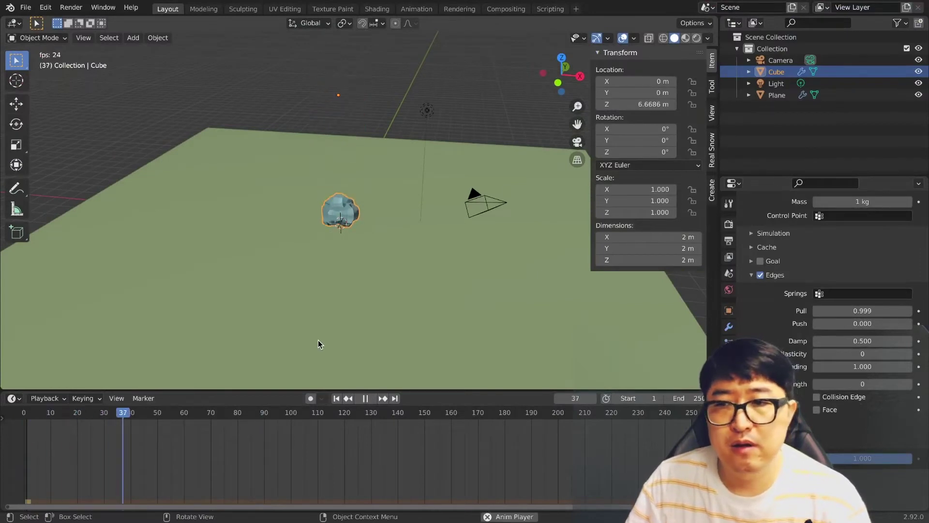
Step: Replay the simulation from the start, stopping at frame 70 once the cube is a 0.0106 m puddle
scroll(261, 299, up, 2)
key(shift+Left)
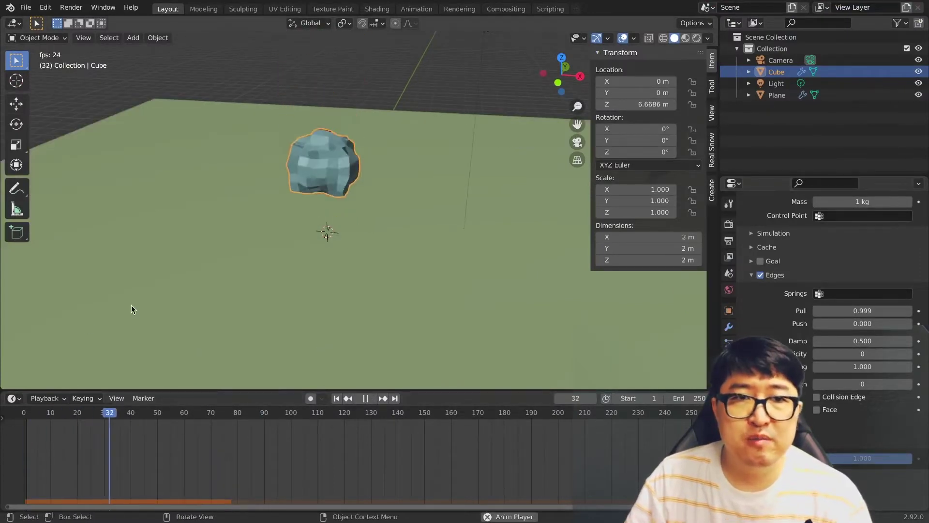
key(space)
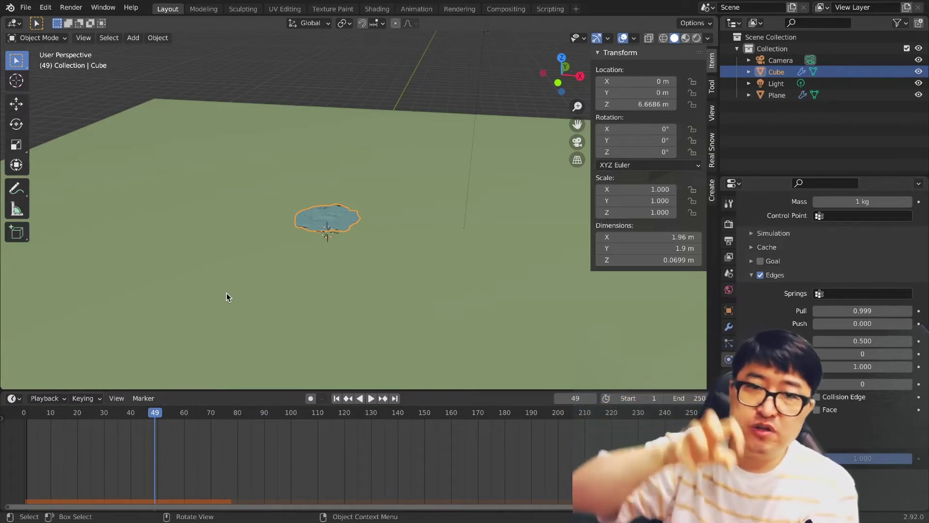
key(shift+Left)
key(space)
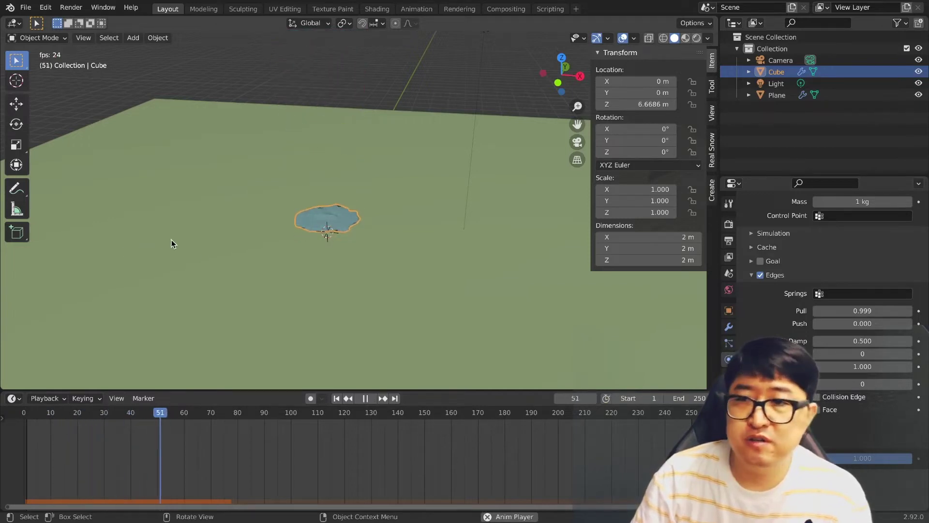
key(space)
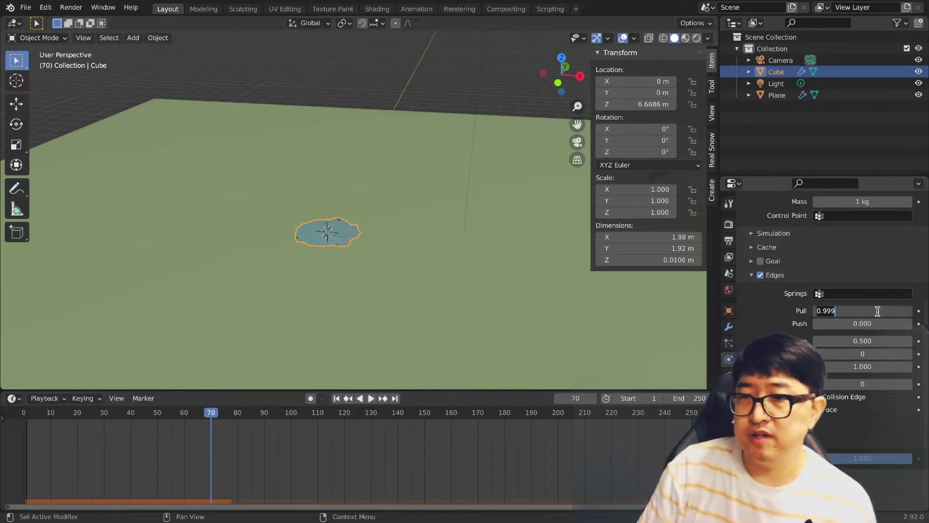
Step: Set the cube's edge springs to Pull 0 and Push 0.999
key(BackSpace)
key(BackSpace)
key(BackSpace)
key(Return)
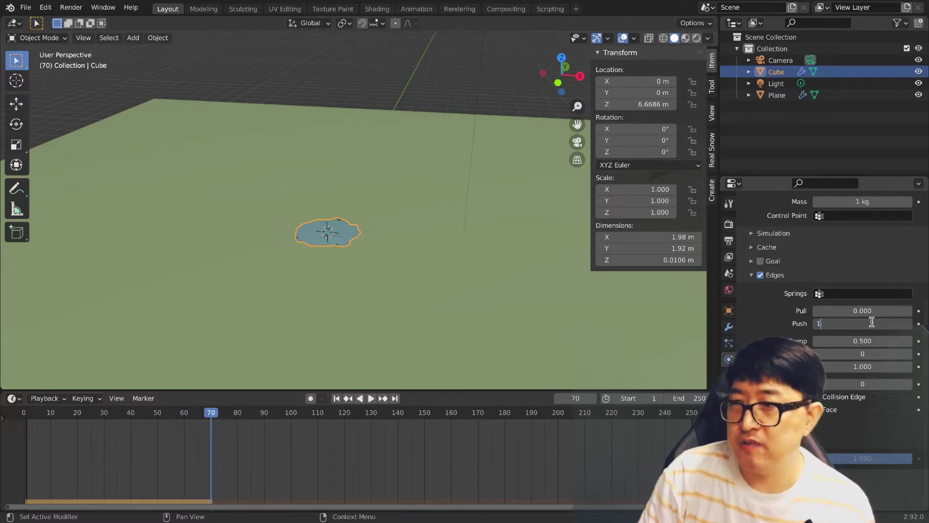
key(Return)
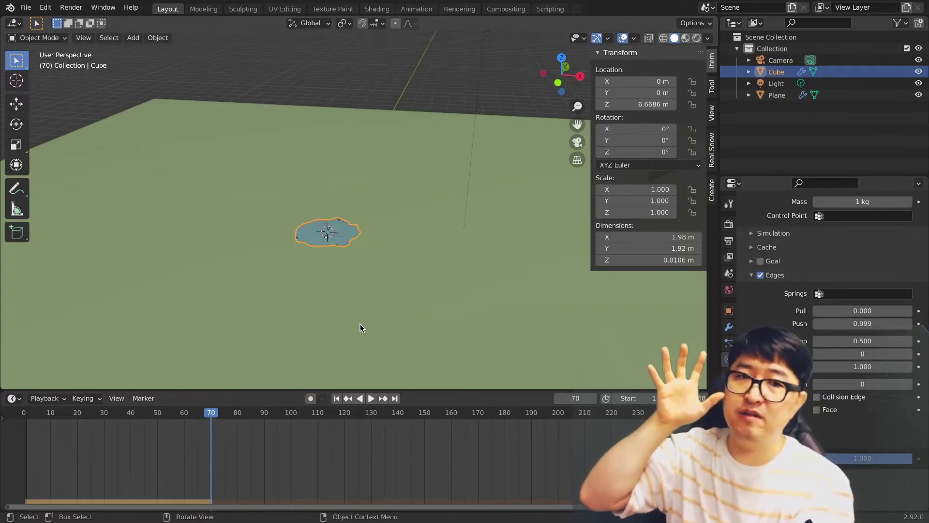
Step: Switch to wireframe and replay the simulation as the cube spreads nearly flat
key(shift+z)
key(shift+Left)
key(space)
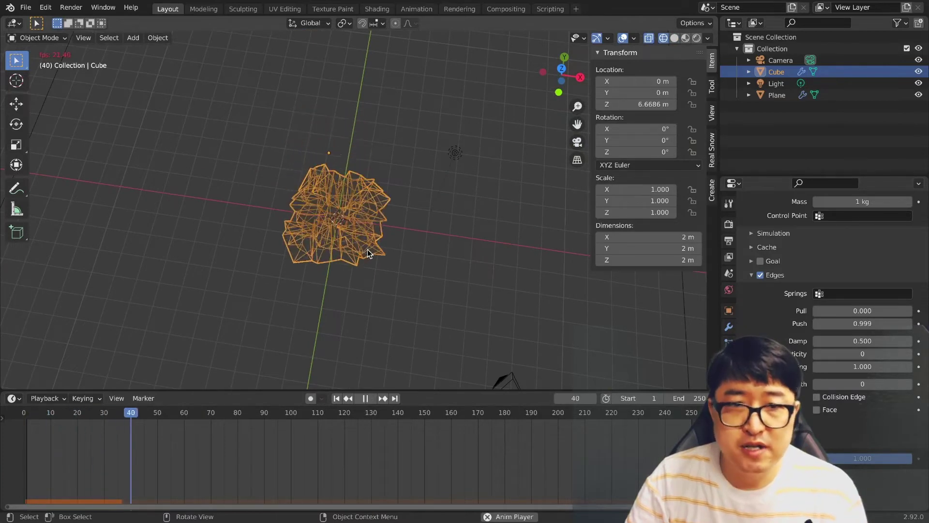
key(space)
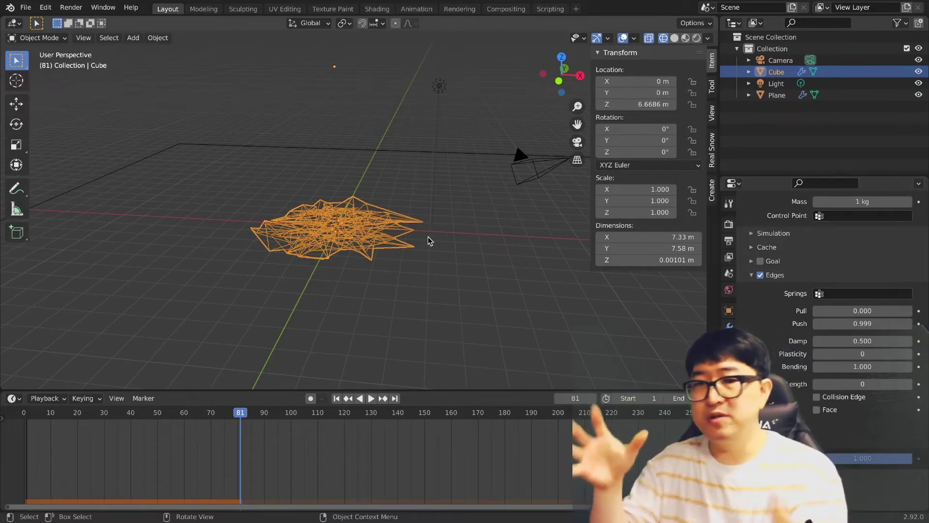
Step: Set edge Pull and Push to 0.7 and replay the simulation in solid display
click(24, 416)
key(space)
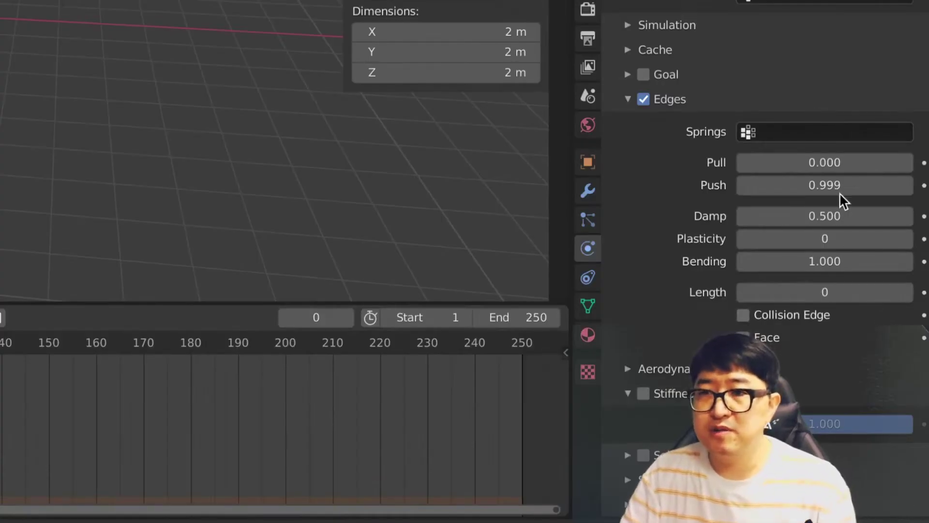
click(839, 165)
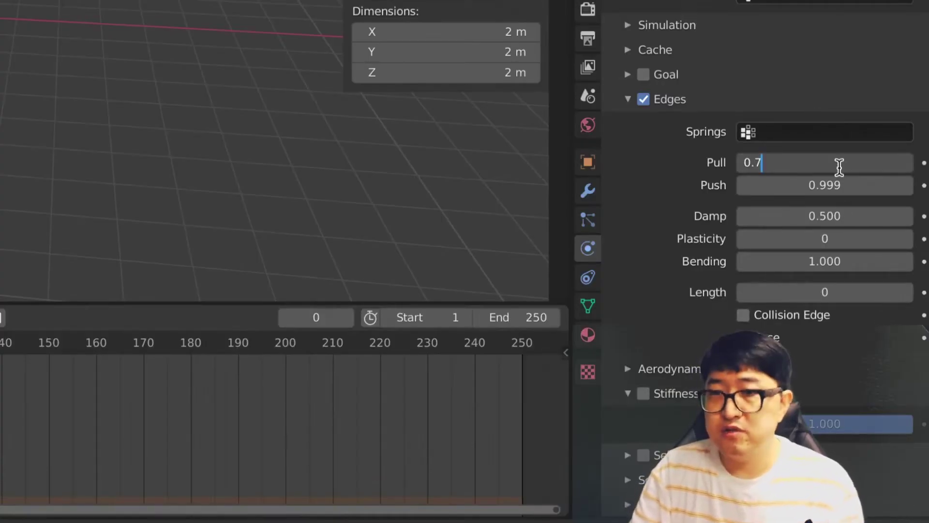
text(0.7)
key(Return)
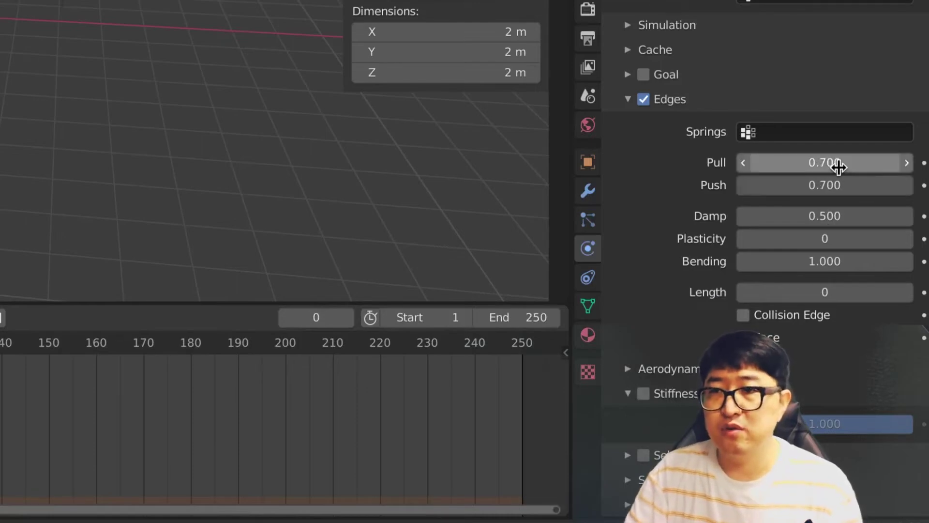
key(space)
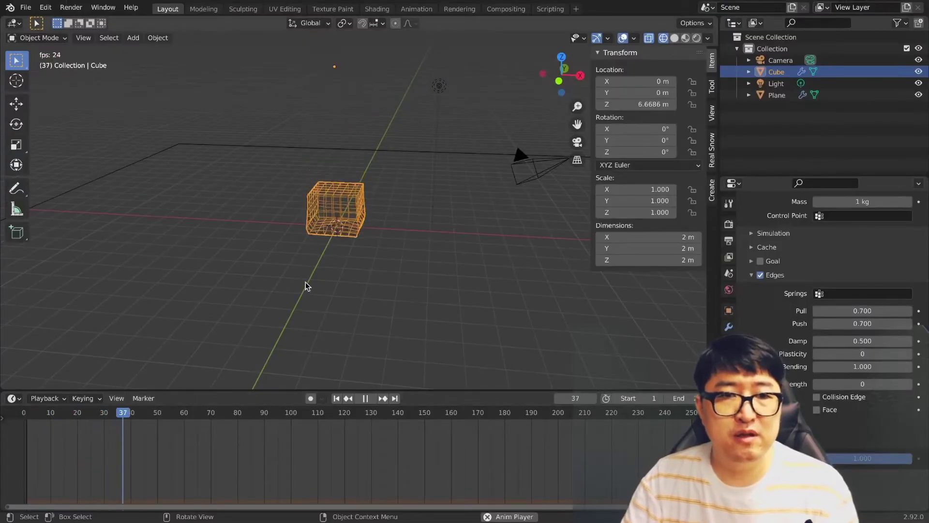
key(shift+z)
key(space)
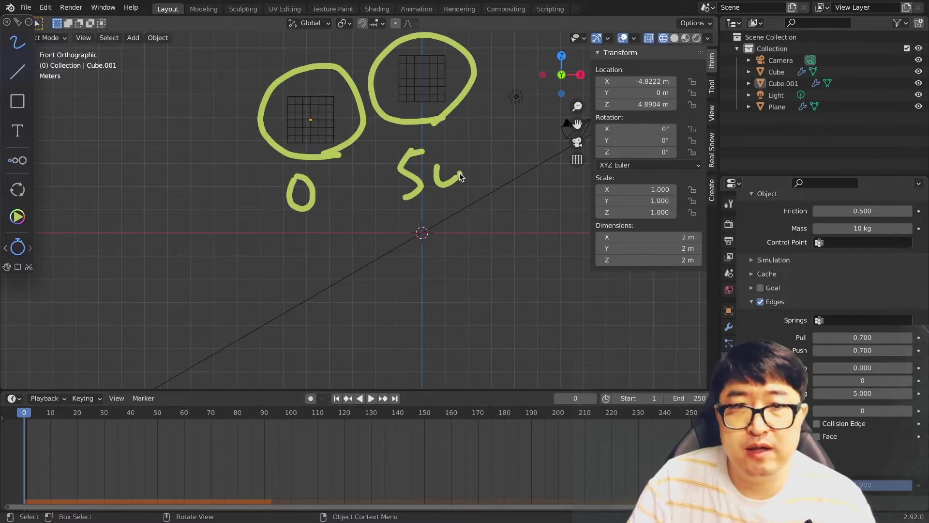
Step: Scrub from frame 105 to 132, play on to frame 163, and annotate the cubes
key(e)
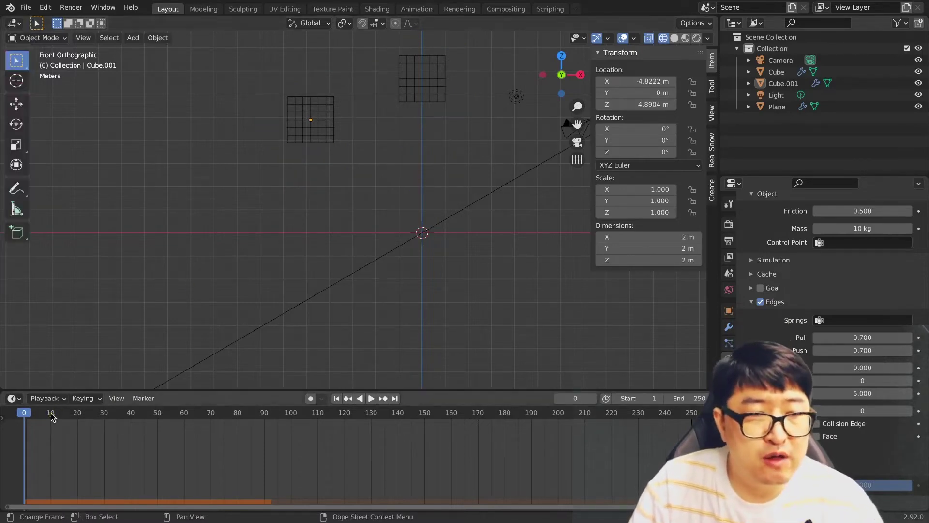
key(space)
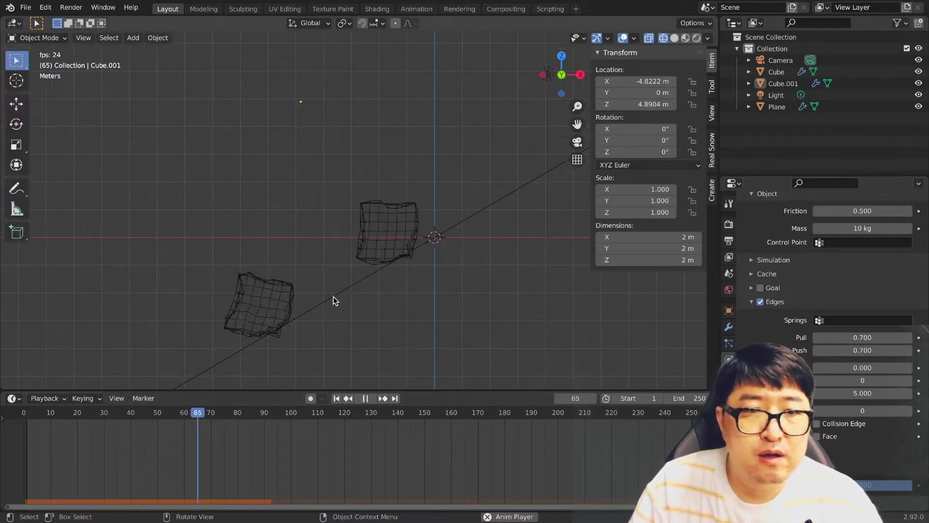
scroll(337, 299, up, 3)
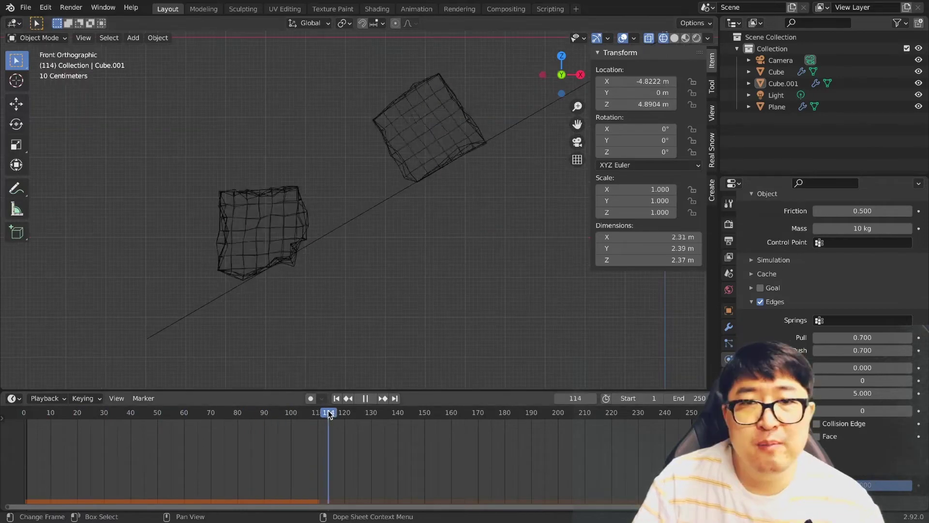
click(300, 424)
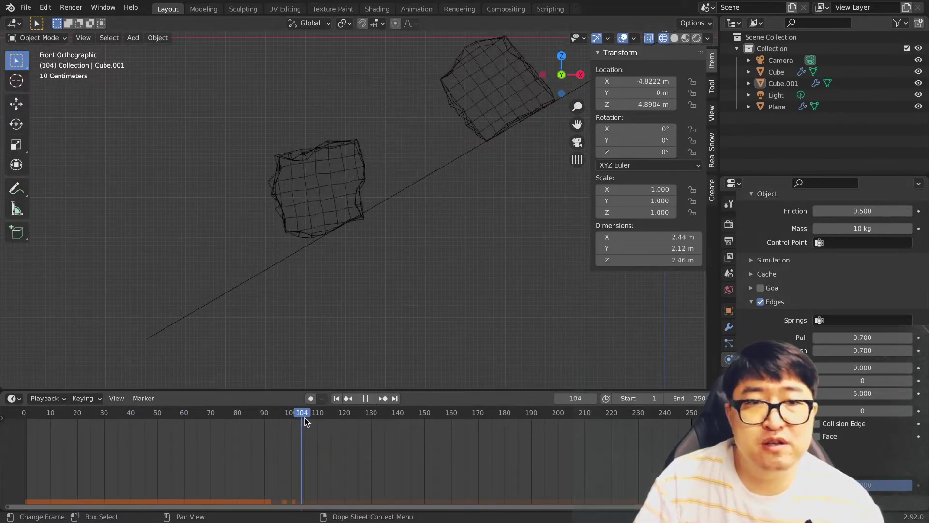
drag(300, 424, 377, 415)
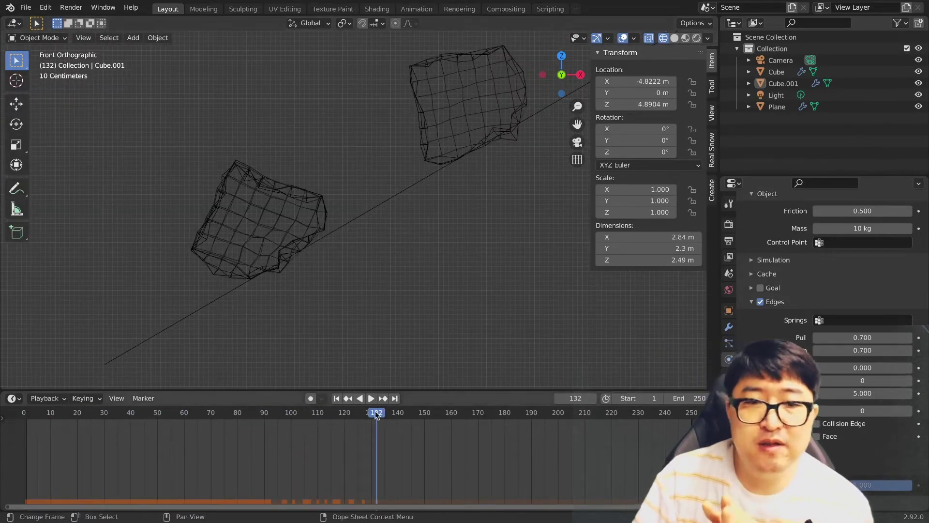
key(space)
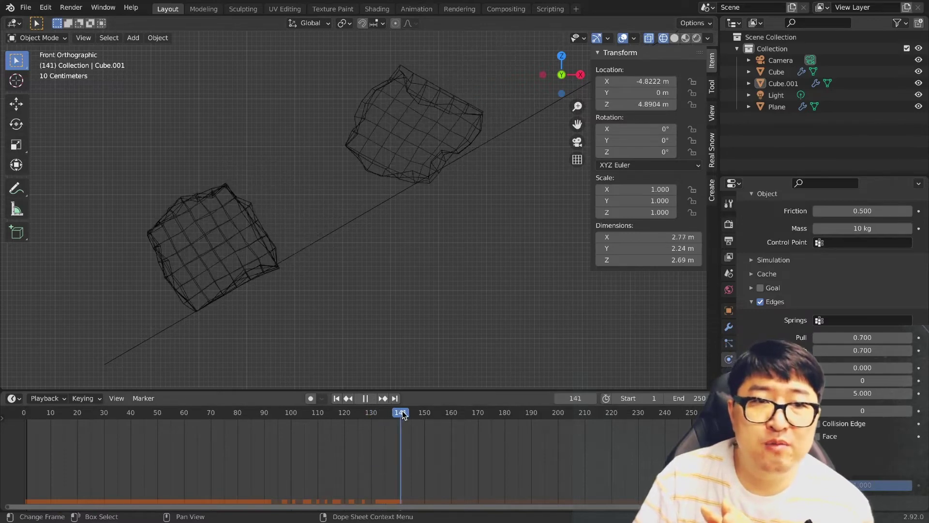
key(space)
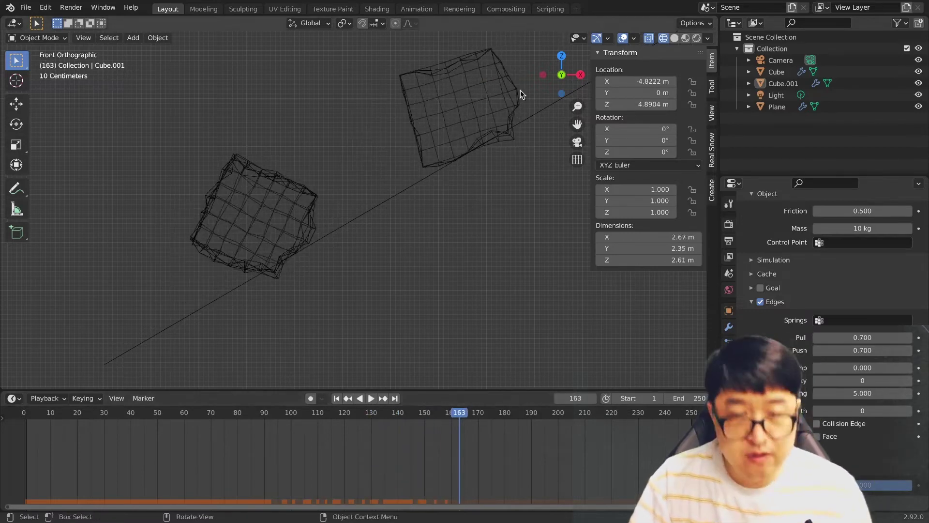
key(ctrl+alt+d)
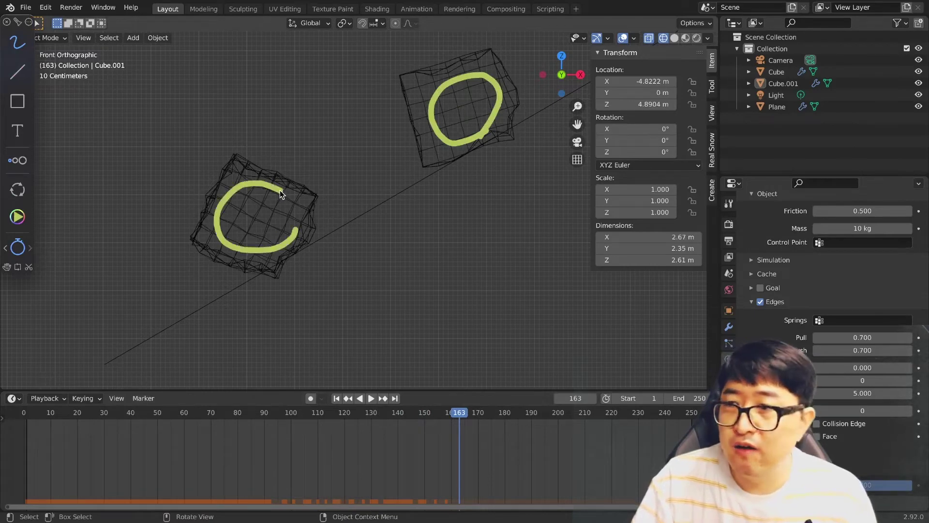
key(space)
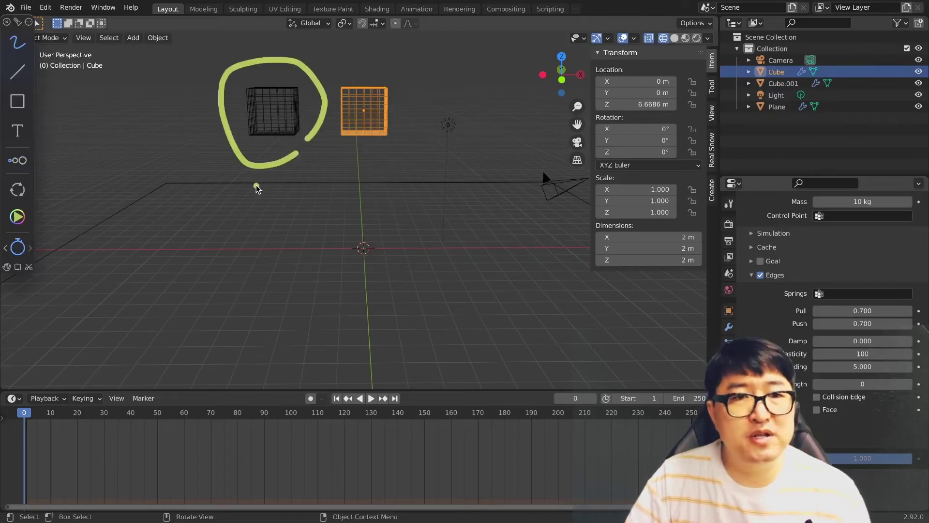
Step: Annotate the cubes with their Plasticity values: 0 on the left, 100 on the orange cube
drag(387, 154, 405, 155)
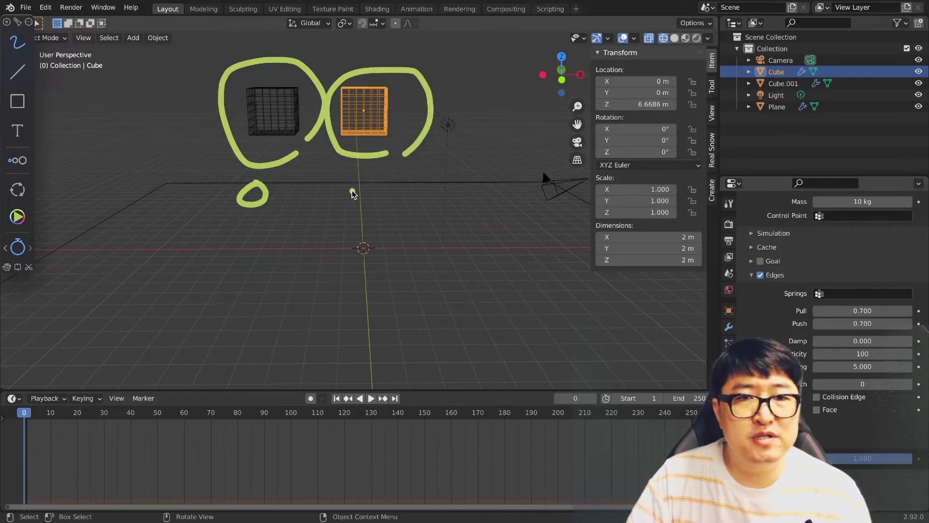
drag(354, 183, 348, 213)
mouse_move(375, 184)
mouse_down()
mouse_move(371, 212)
mouse_move(410, 194)
mouse_move(445, 196)
mouse_up()
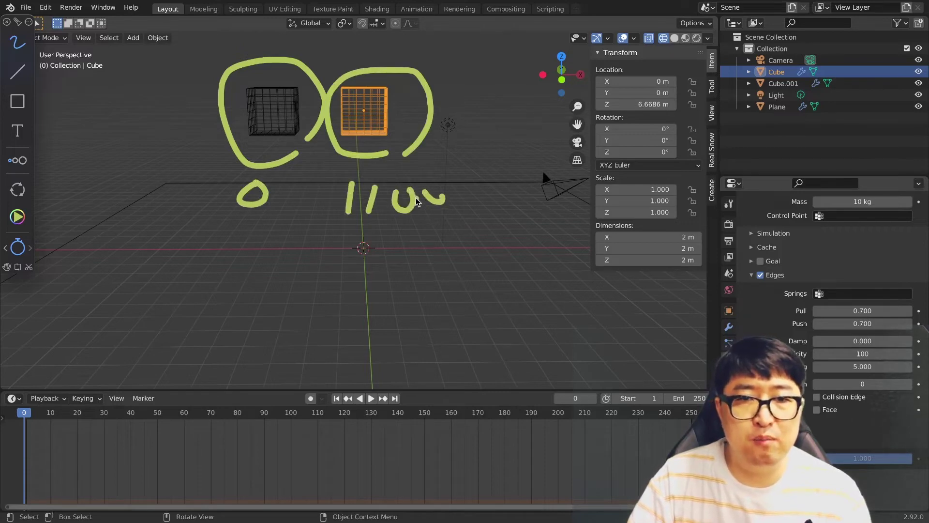
drag(348, 193, 464, 185)
drag(411, 209, 324, 211)
drag(352, 240, 355, 271)
drag(390, 245, 416, 234)
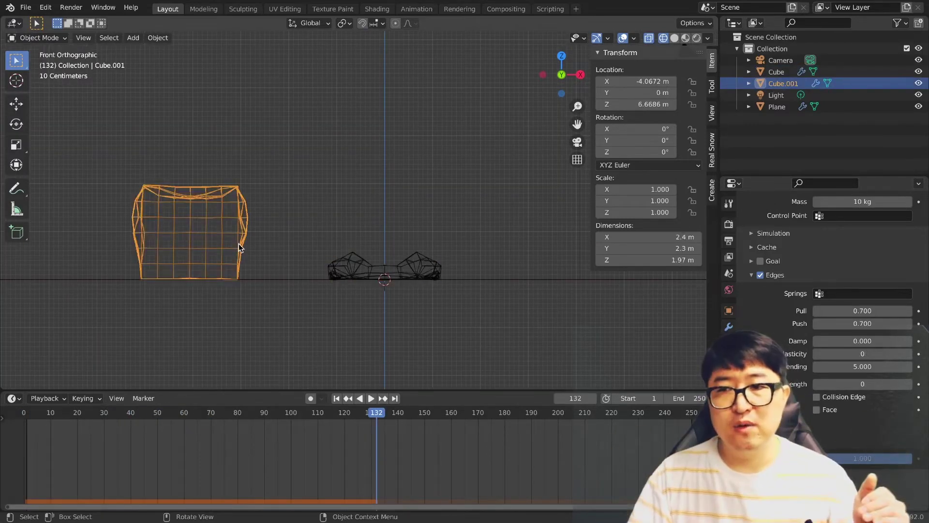
Step: Select the flattened right cube, circle it on screen, and orbit to a higher angle
click(349, 272)
click(236, 243)
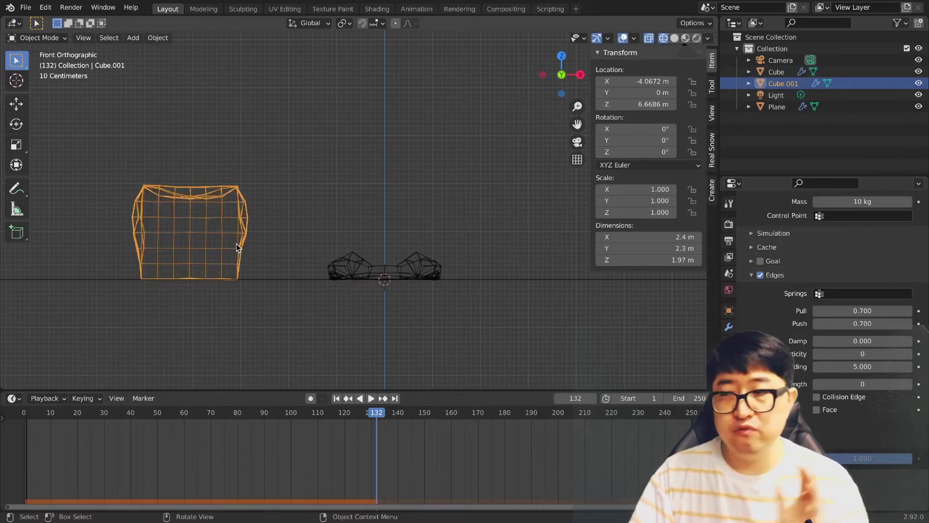
click(352, 270)
drag(446, 301, 451, 251)
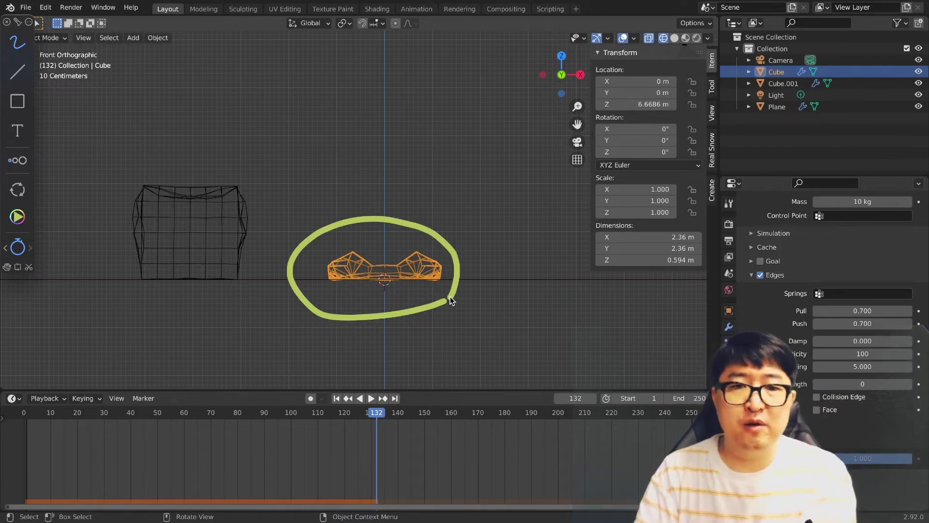
mouse_move(381, 301)
middle_down()
mouse_move(385, 329)
mouse_move(358, 347)
middle_up()
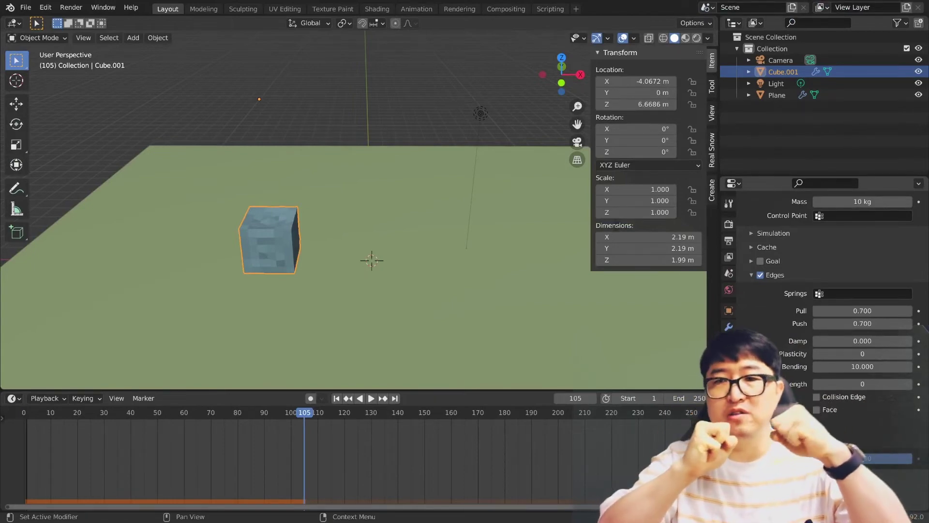
Step: Raise the soft-body edge Length value and replay the cube's fall from frame 0
key(shift+Left)
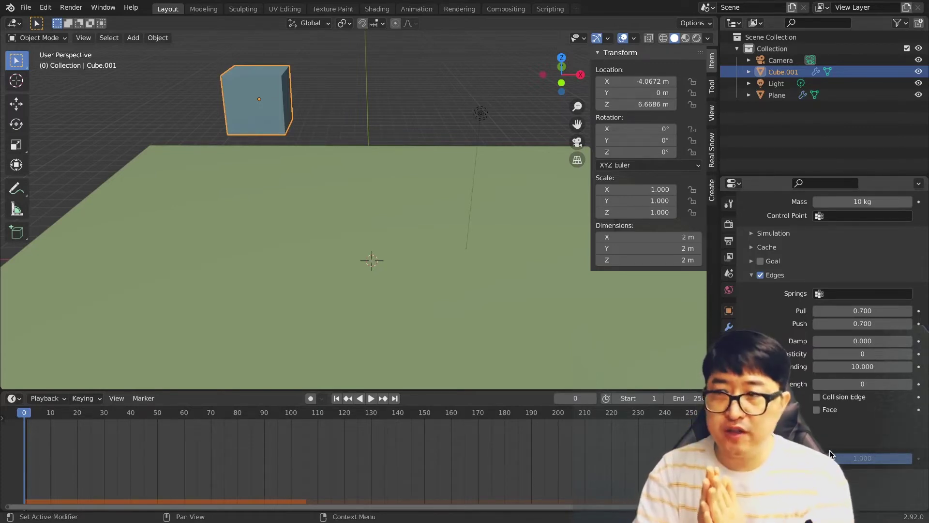
drag(842, 385, 854, 386)
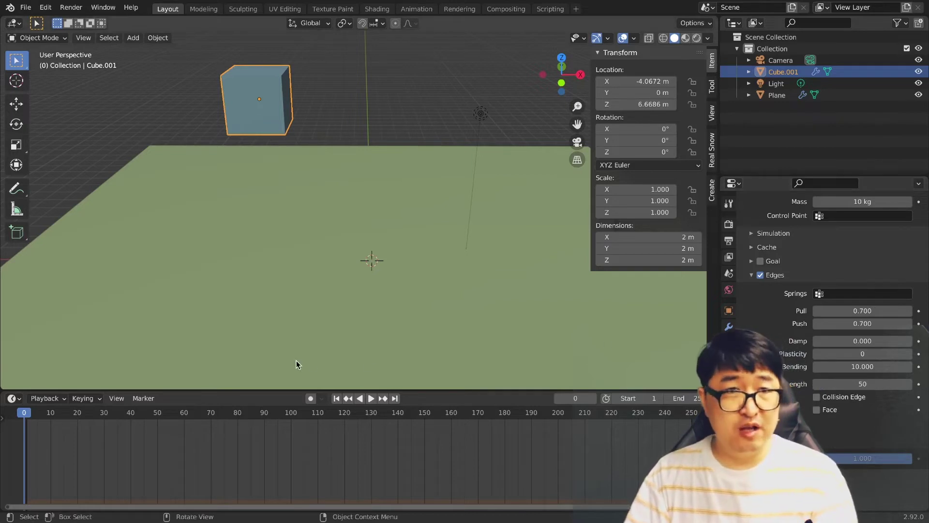
key(space)
key(space)
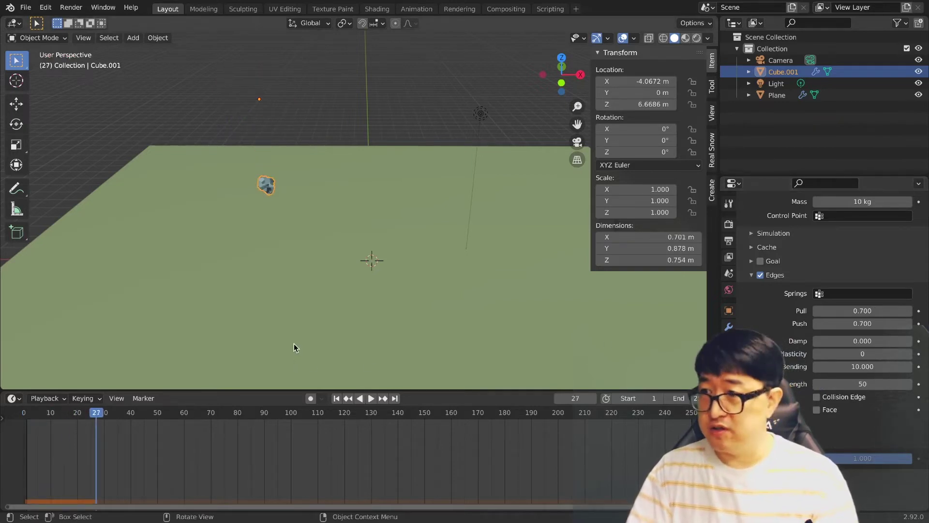
key(shift+Left)
key(space)
key(space)
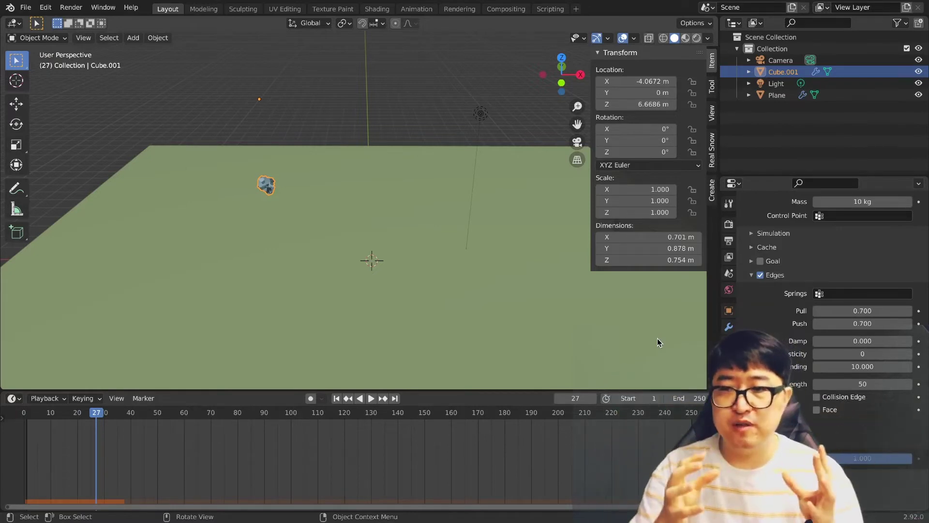
Step: Play further to watch the cube swell, then rewind to frame 0
key(space)
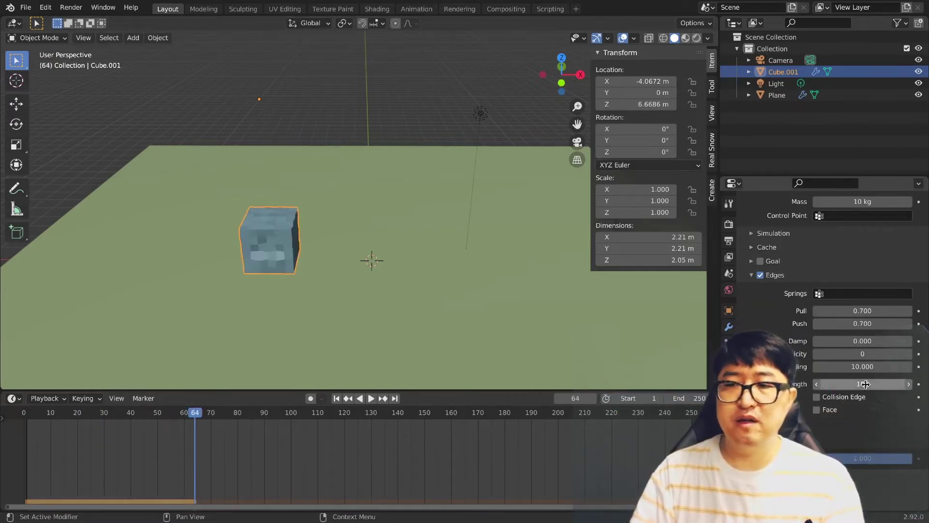
click(24, 414)
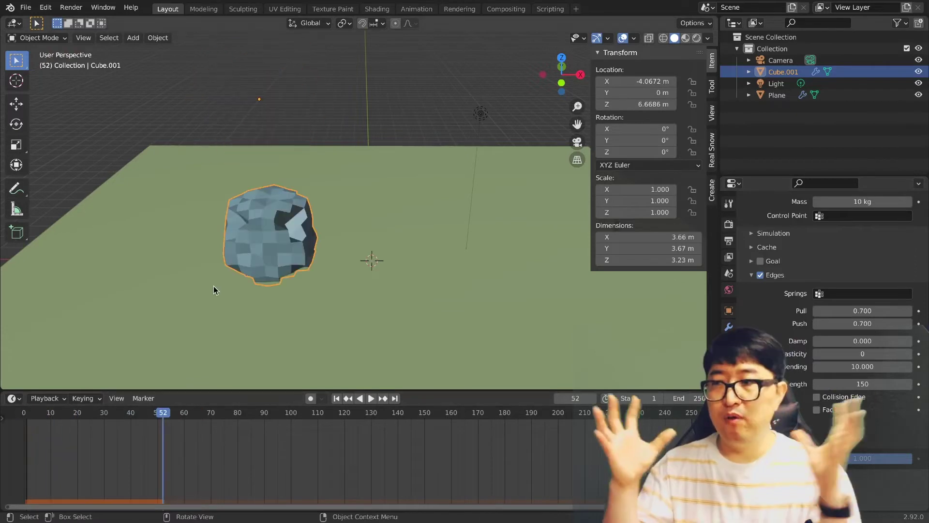
click(24, 414)
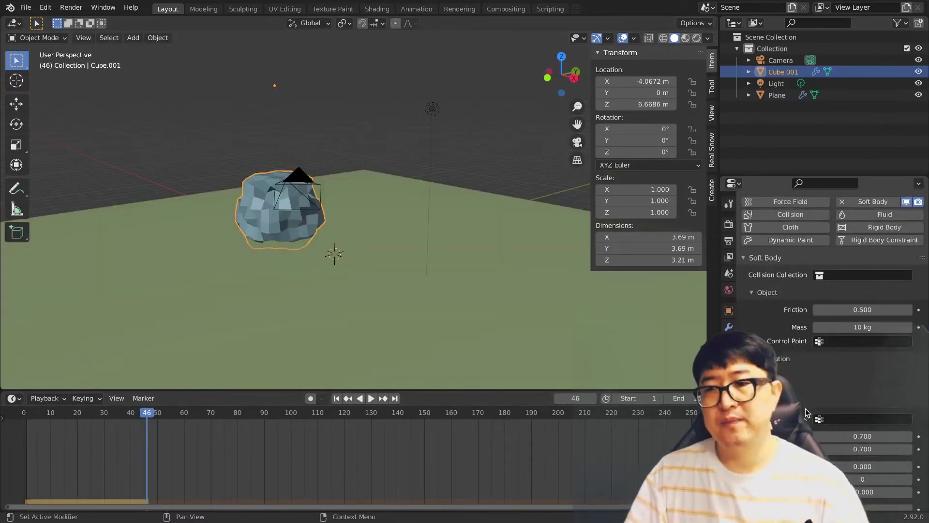
scroll(823, 315, down, 4)
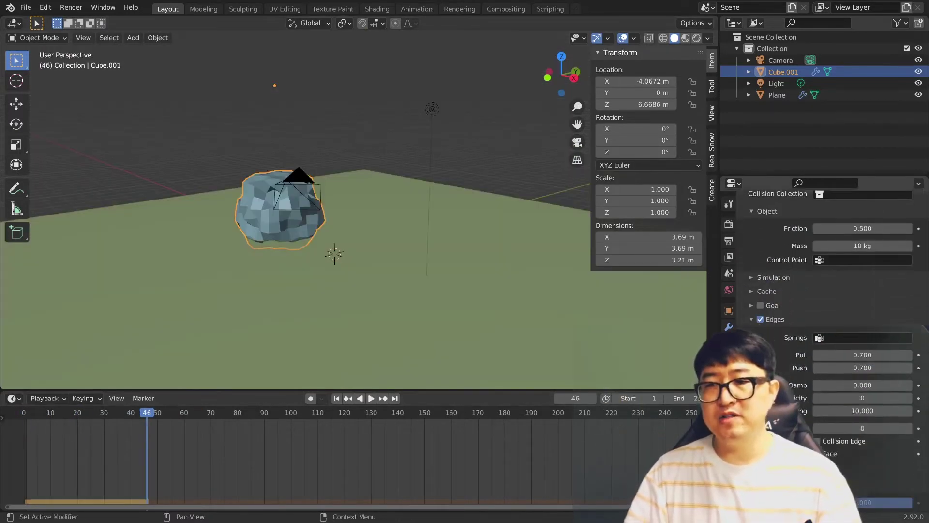
scroll(823, 314, down, 2)
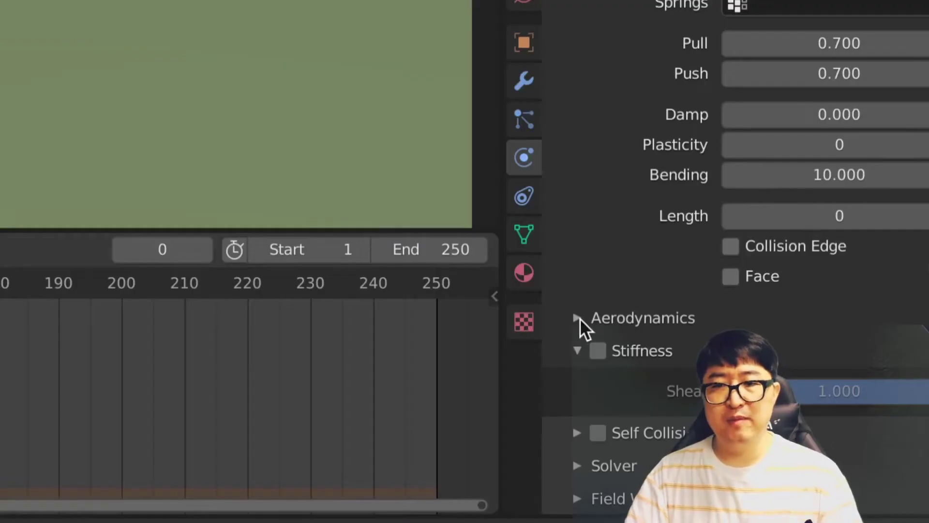
Step: Expand and collapse the Aerodynamics section, then collapse the Stiffness settings
click(580, 318)
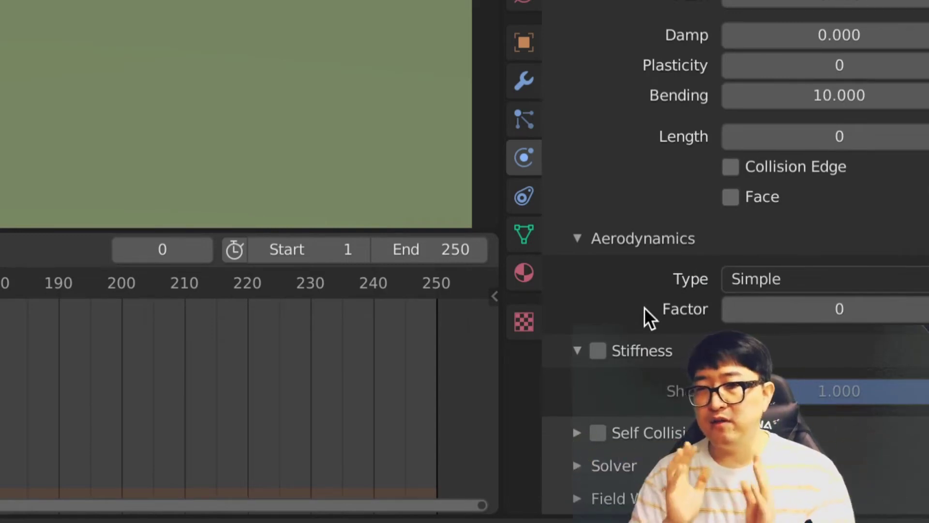
click(579, 238)
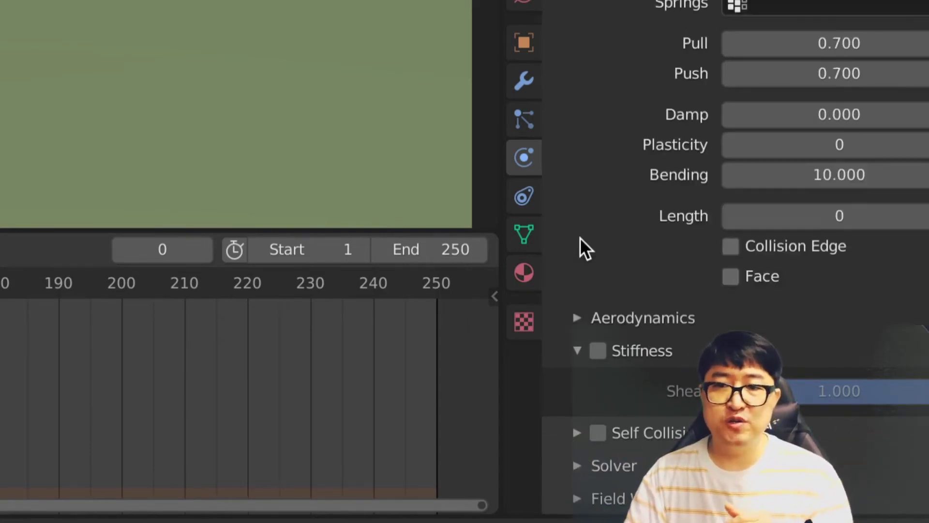
click(577, 350)
click(597, 398)
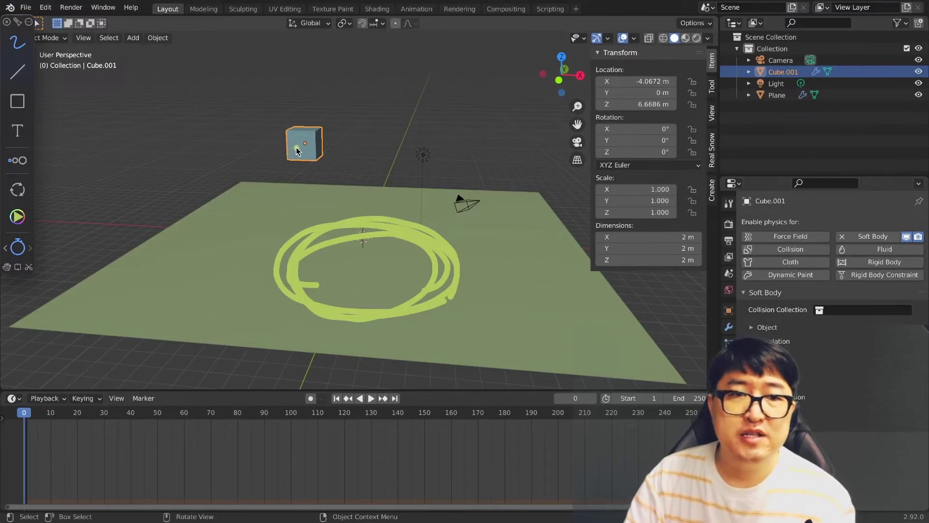
Step: Move the ground Plane into a new collection
drag(294, 239, 280, 226)
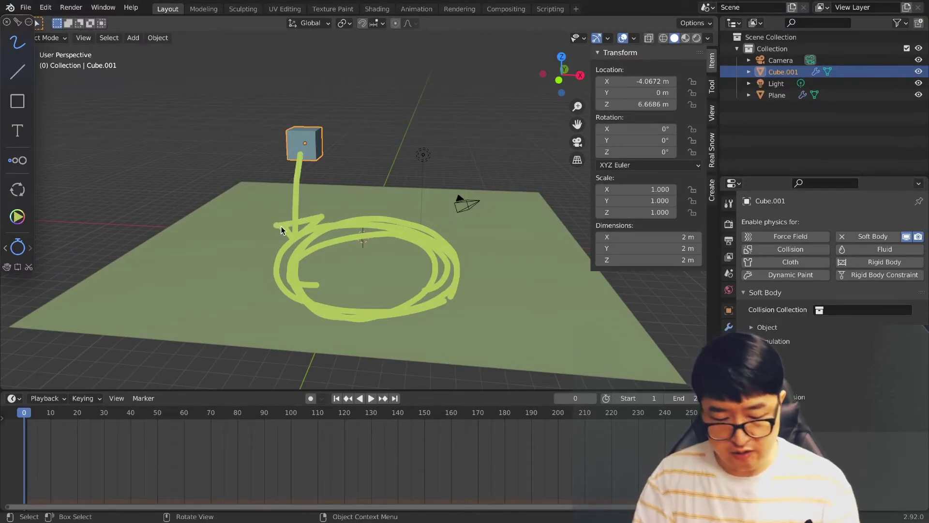
key(Escape)
click(428, 298)
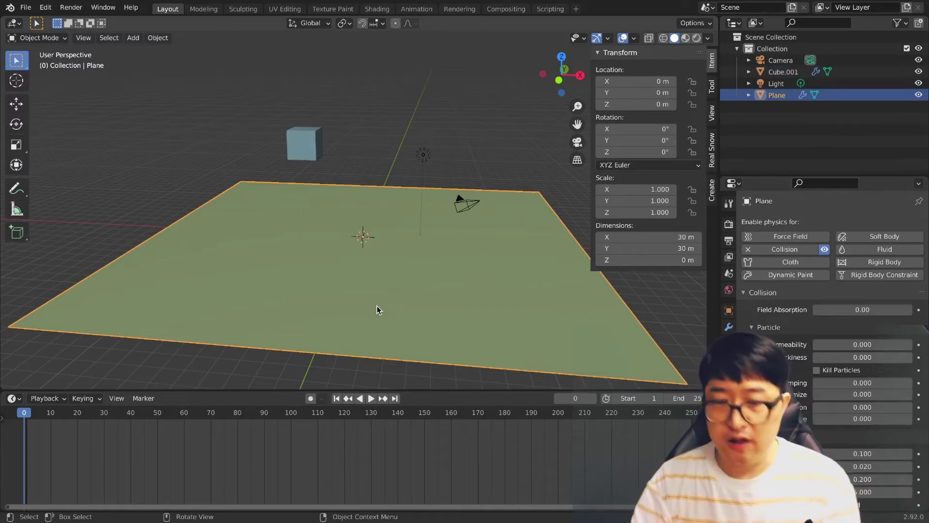
key(m)
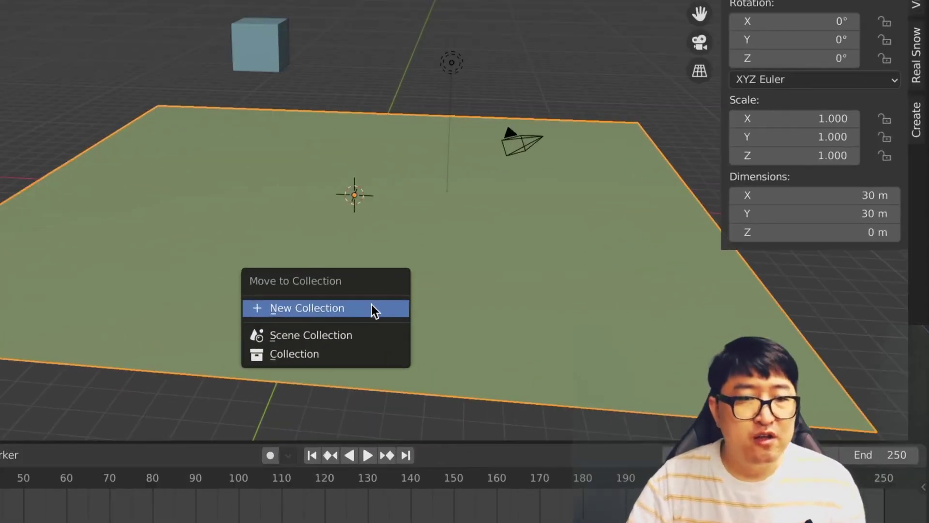
click(373, 308)
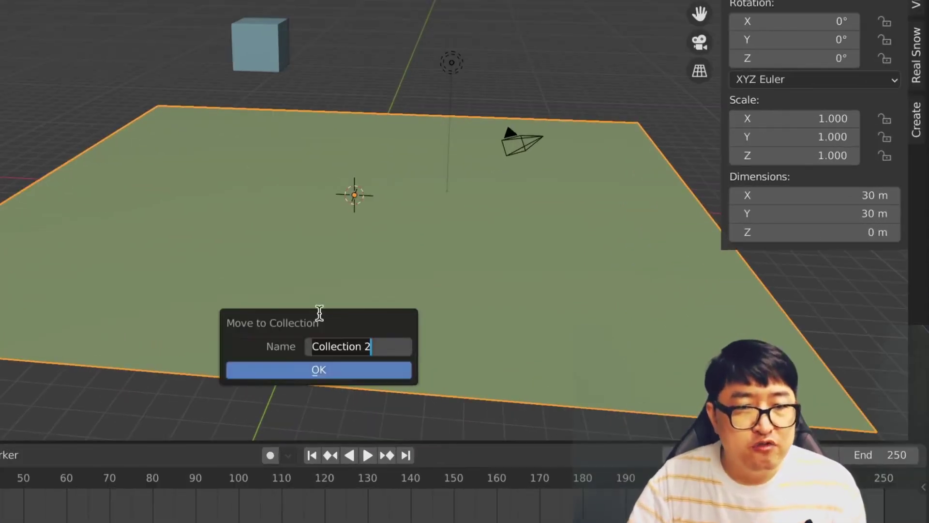
click(375, 368)
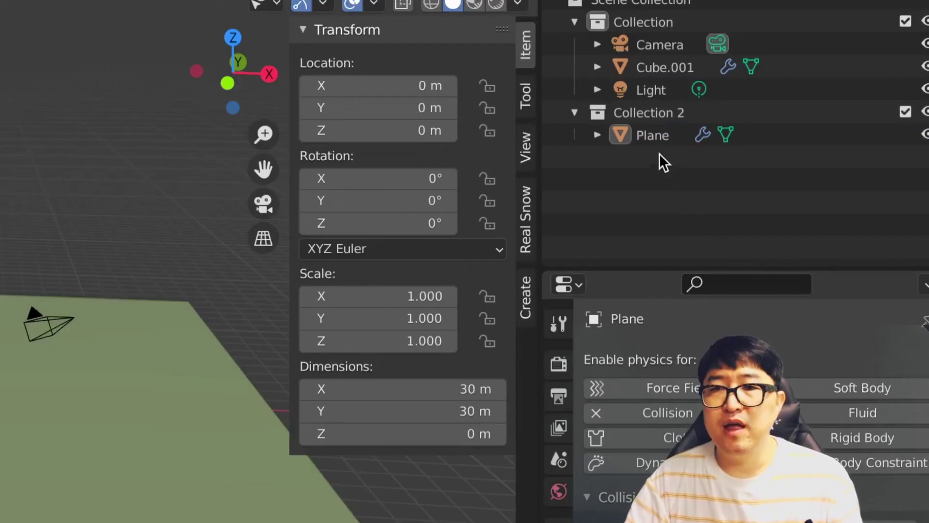
Step: Set the cube's soft-body Collision Collection to Collection and play its fall
click(658, 138)
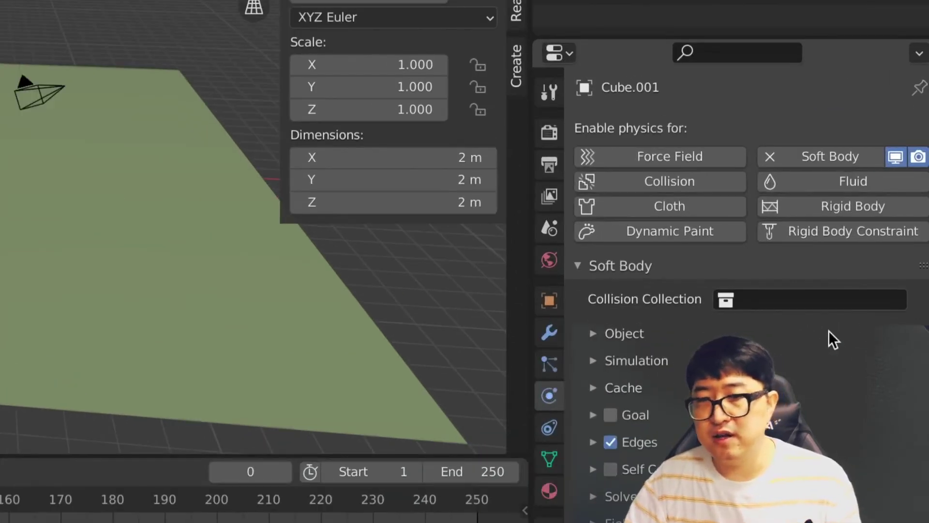
click(862, 309)
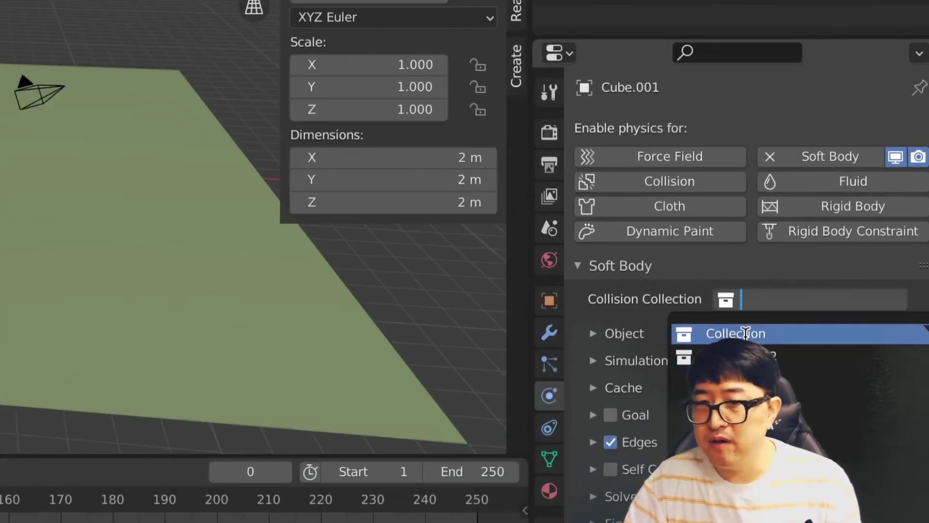
click(742, 332)
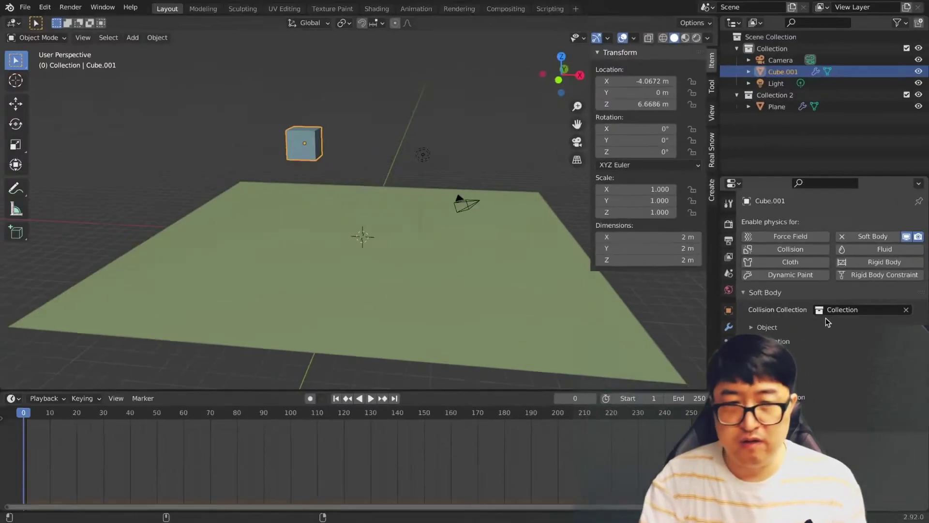
key(space)
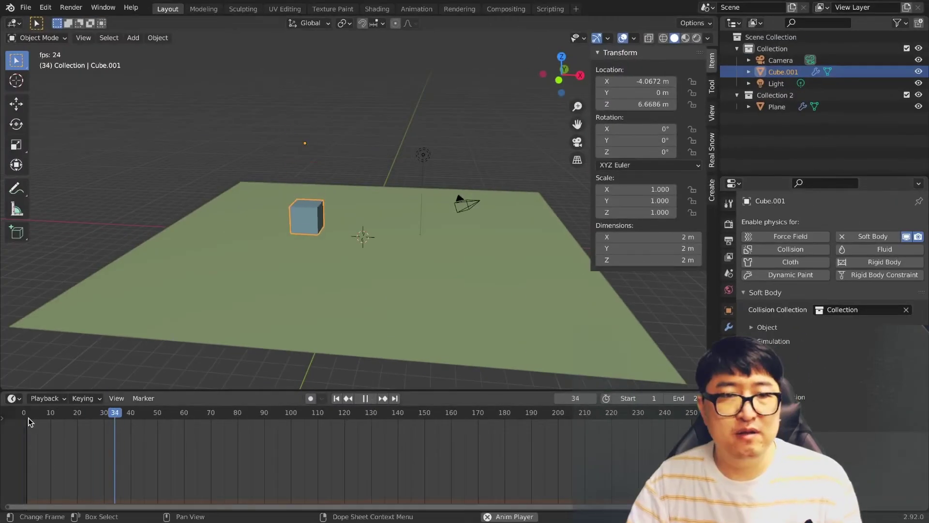
key(space)
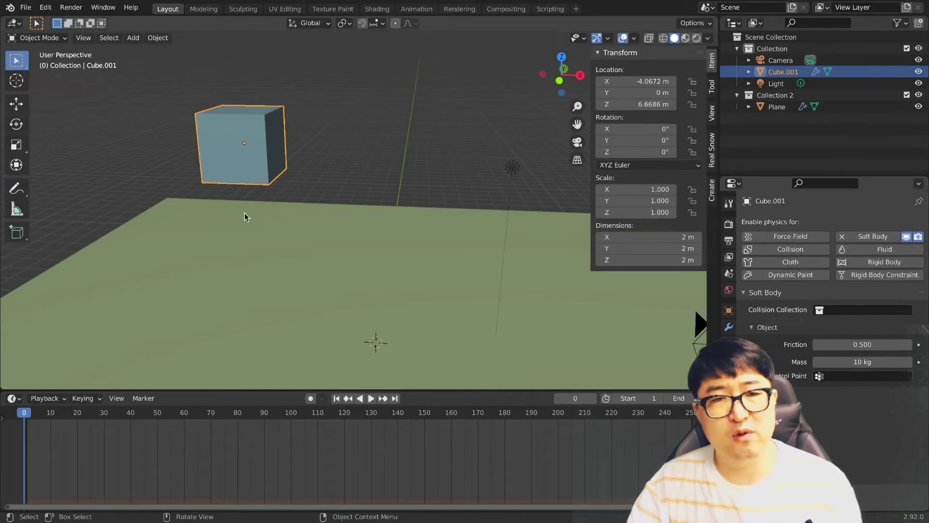
Step: Hide the ground Plane and weight-paint the cube's bottom face at full weight from below
click(244, 216)
key(h)
mouse_move(303, 271)
middle_down()
mouse_move(297, 224)
mouse_move(330, 289)
middle_up()
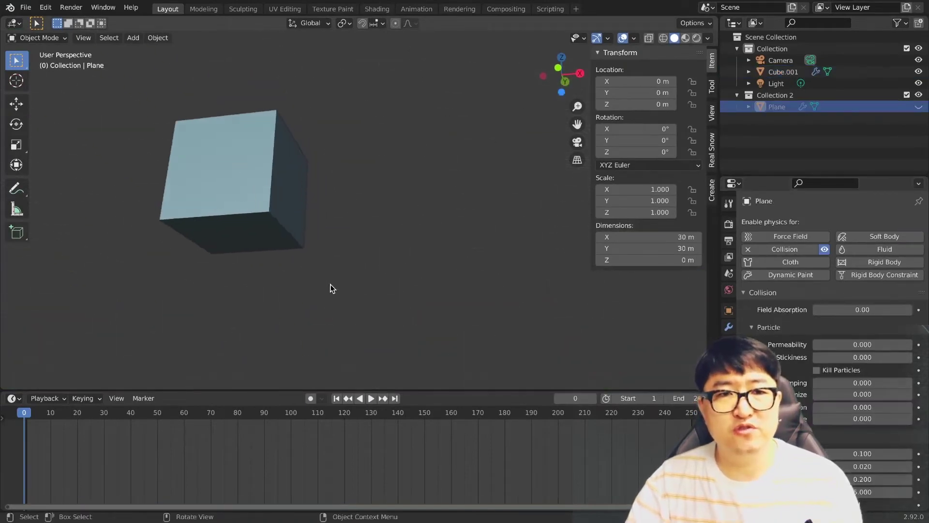
click(34, 103)
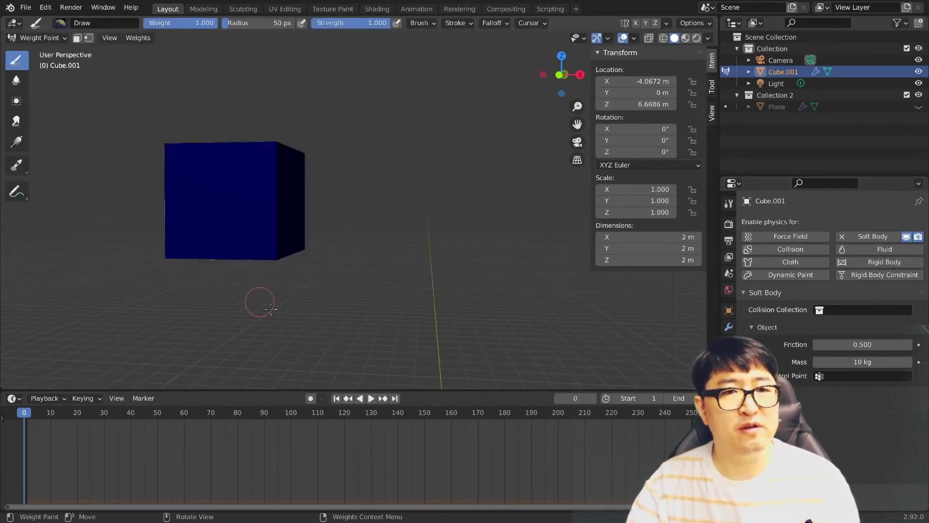
mouse_move(271, 308)
middle_down()
mouse_move(276, 210)
mouse_move(222, 202)
middle_up()
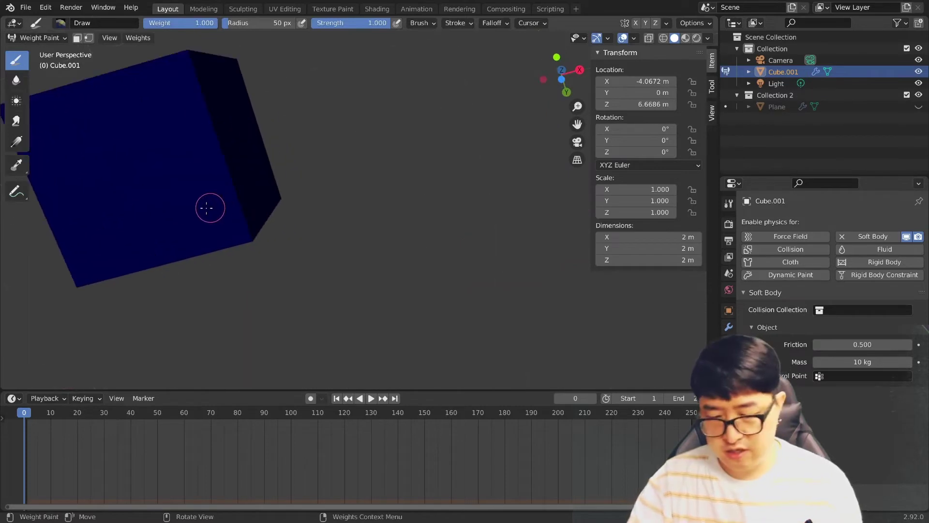
key(ctrl+KP_7)
key(f)
drag(328, 232, 339, 237)
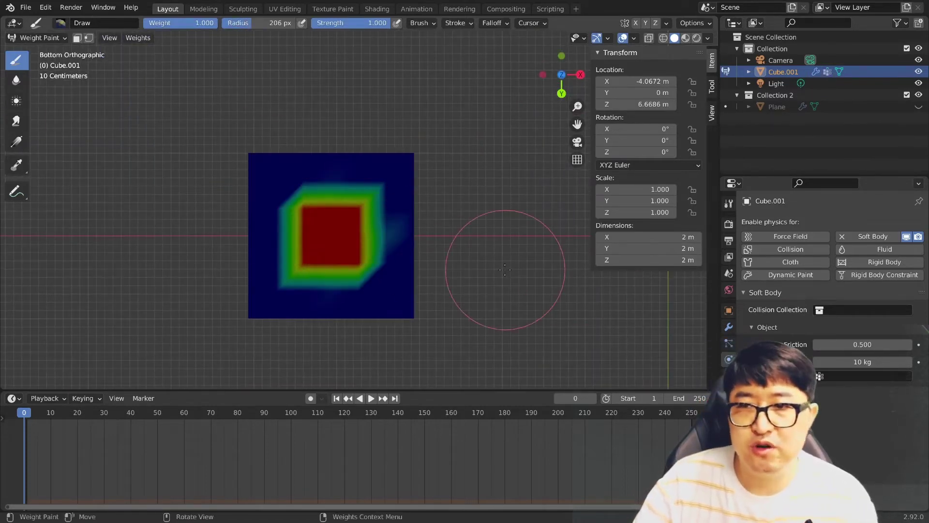
Step: Use Group as the soft-body goal control point group, replay, and paint more bottom weight
click(729, 391)
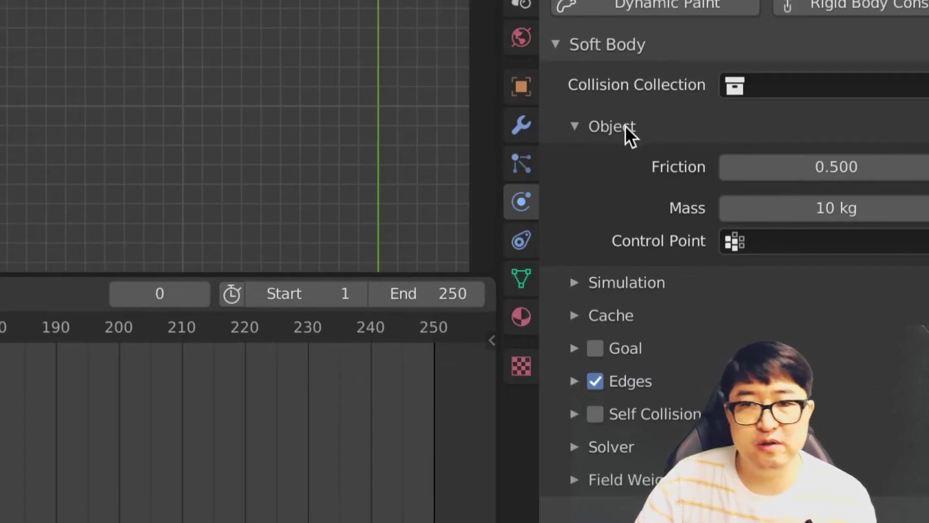
click(732, 241)
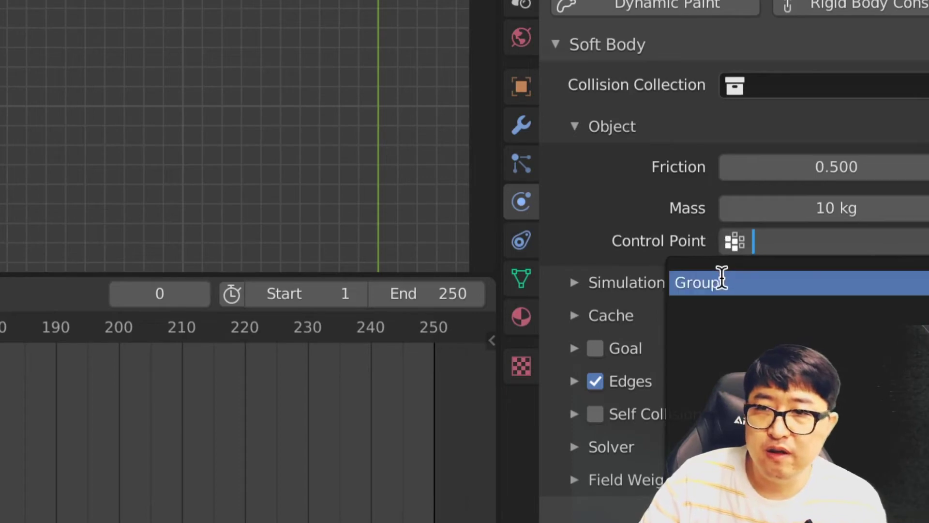
click(721, 282)
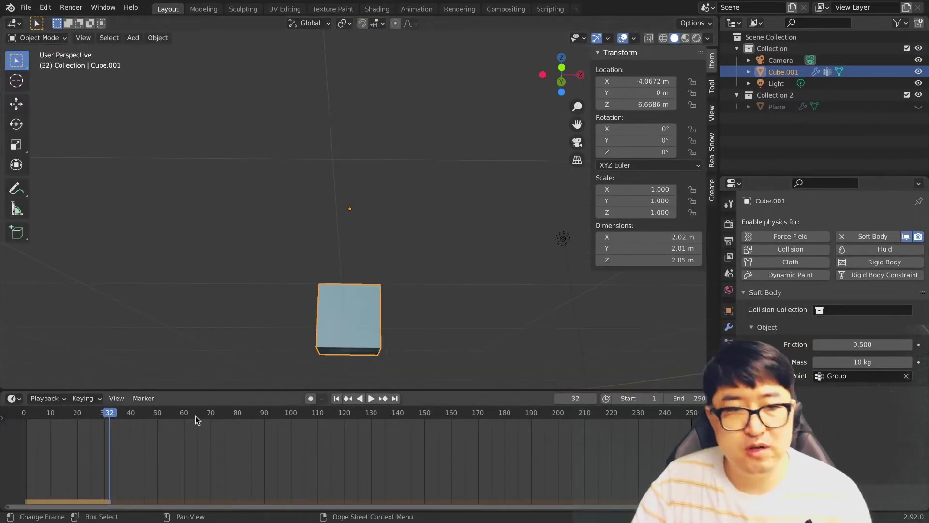
key(shift+Left)
key(space)
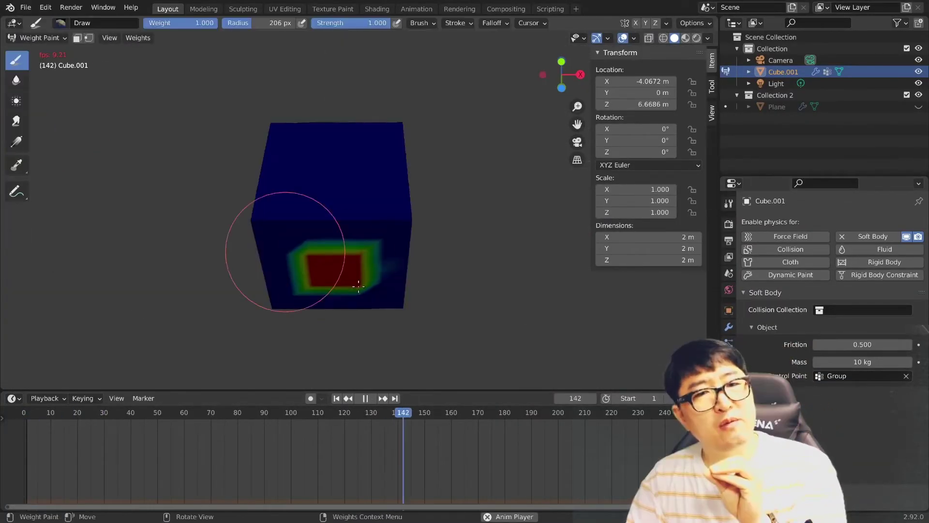
mouse_move(391, 292)
middle_down()
mouse_move(411, 297)
mouse_move(407, 313)
middle_up()
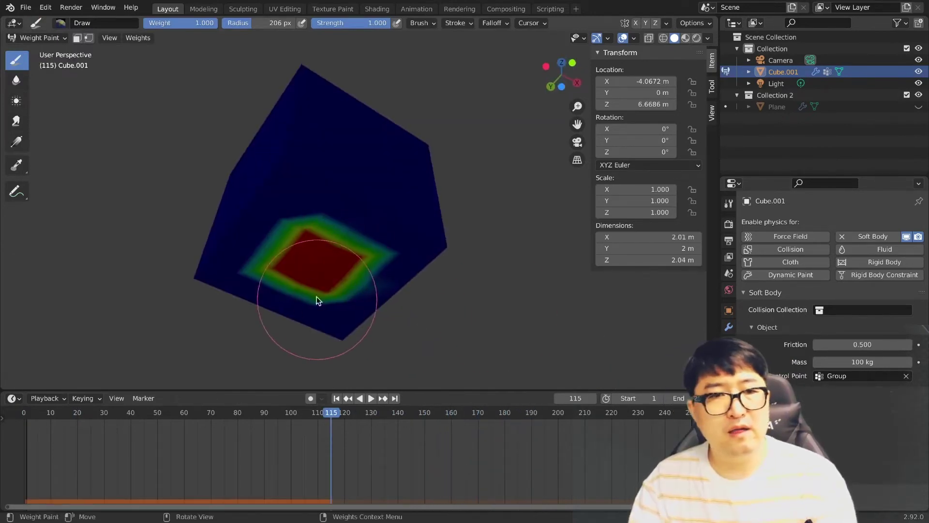
drag(306, 283, 335, 278)
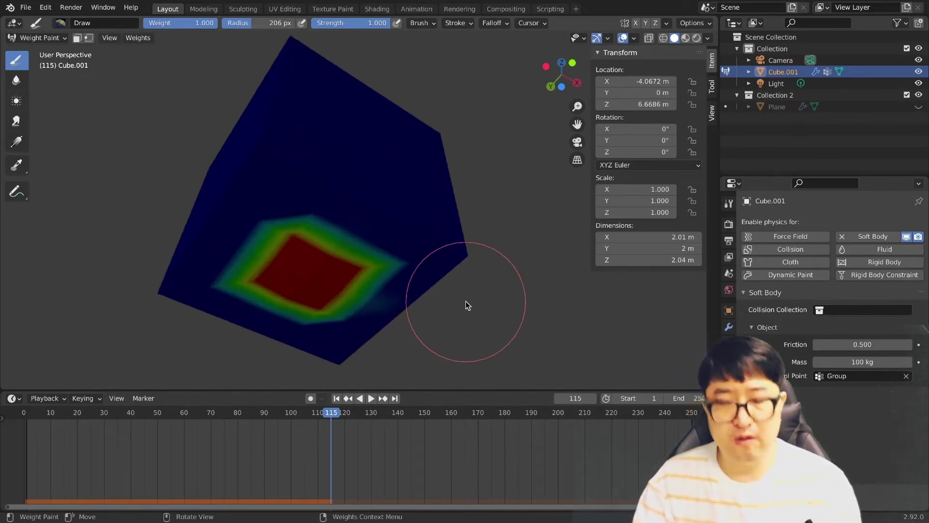
Step: Annotate the painted weight area and the 100 kg Mass setting with circles and an arrow
key(ctrl+alt+g)
mouse_move(353, 303)
mouse_down()
mouse_move(362, 289)
mouse_move(334, 313)
mouse_up()
drag(861, 375, 844, 372)
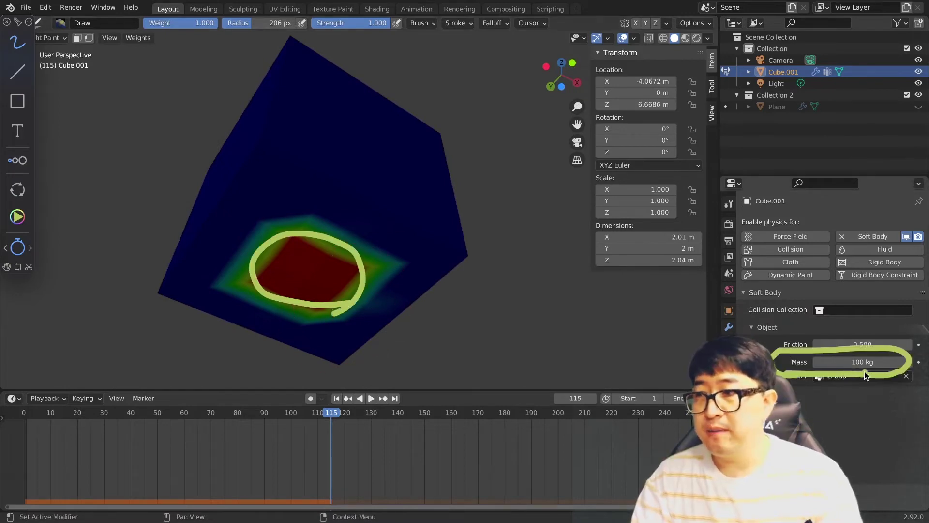
drag(794, 345, 796, 382)
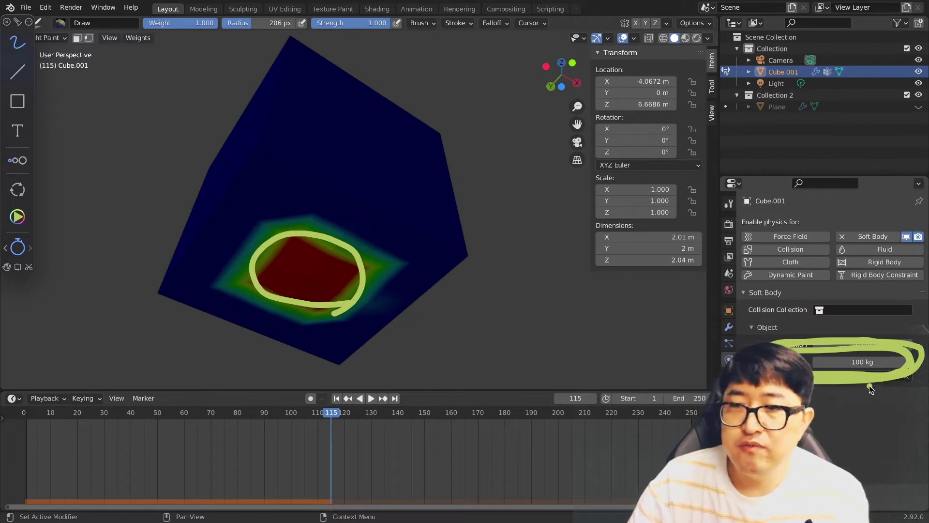
drag(741, 349, 371, 283)
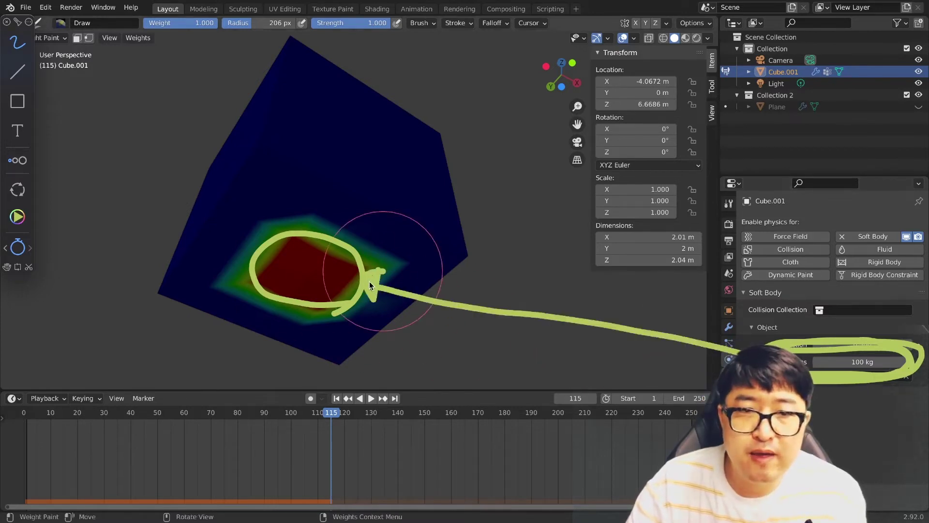
drag(317, 200, 335, 220)
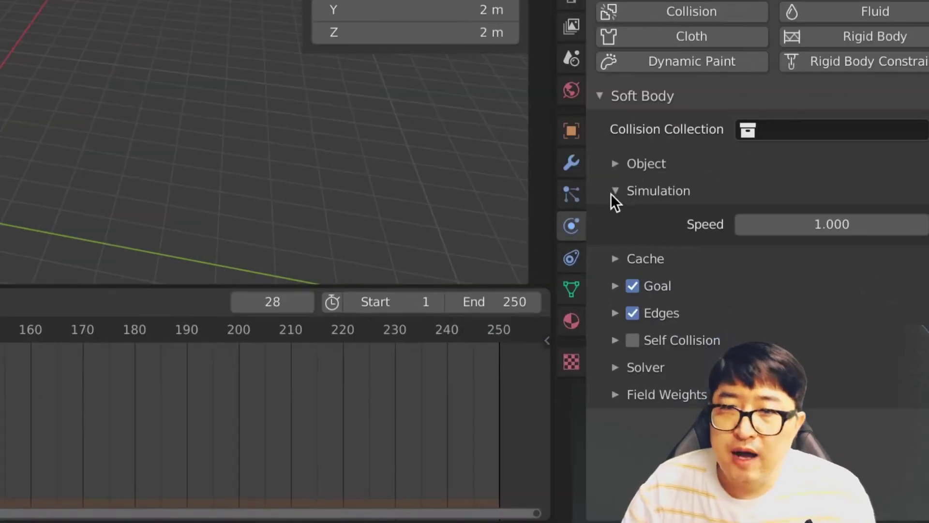
Step: Show the Simulation settings and replay the fall at Speed 1.000 from a low side view
click(616, 192)
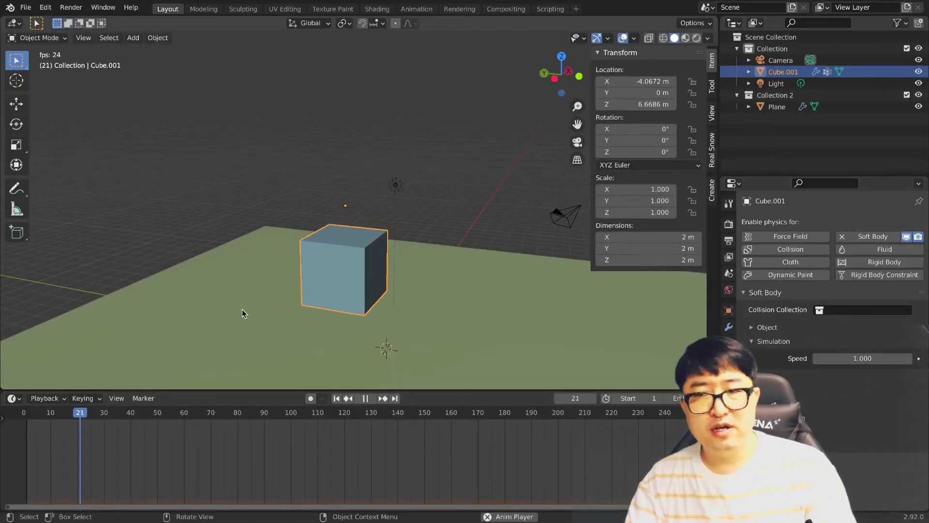
key(space)
mouse_move(242, 313)
middle_down()
mouse_move(264, 284)
mouse_move(326, 335)
middle_up()
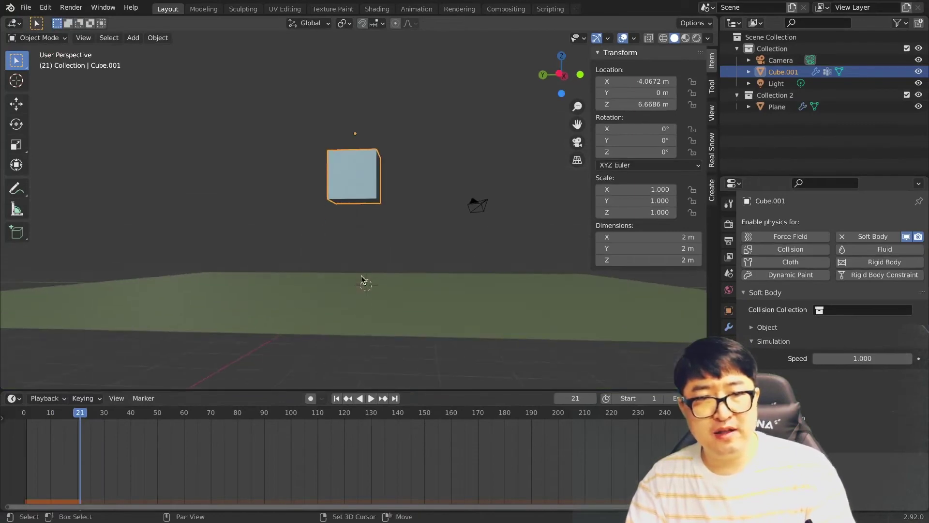
key(shift+Left)
key(space)
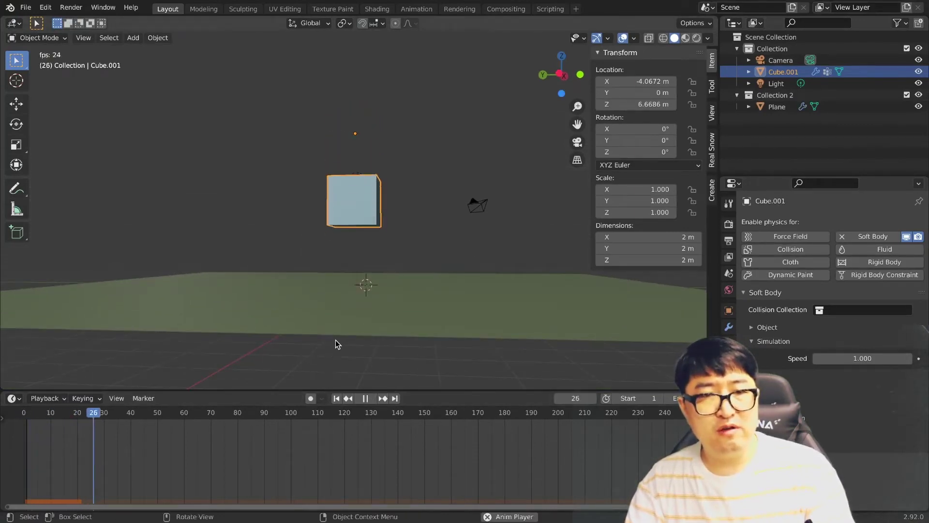
key(space)
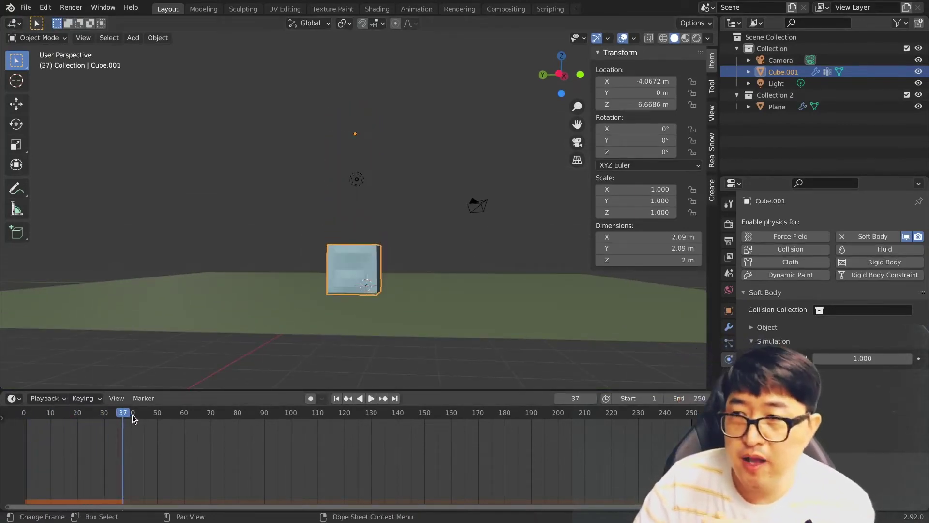
Step: Set Simulation Speed to 2, replay the faster fall, then undo back to 1.000
click(858, 359)
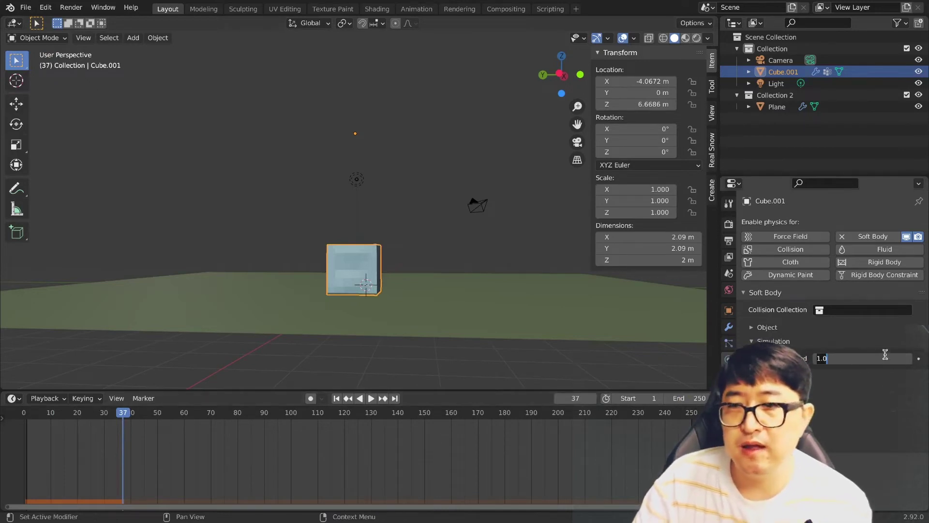
text(2)
key(Return)
key(shift+Left)
key(space)
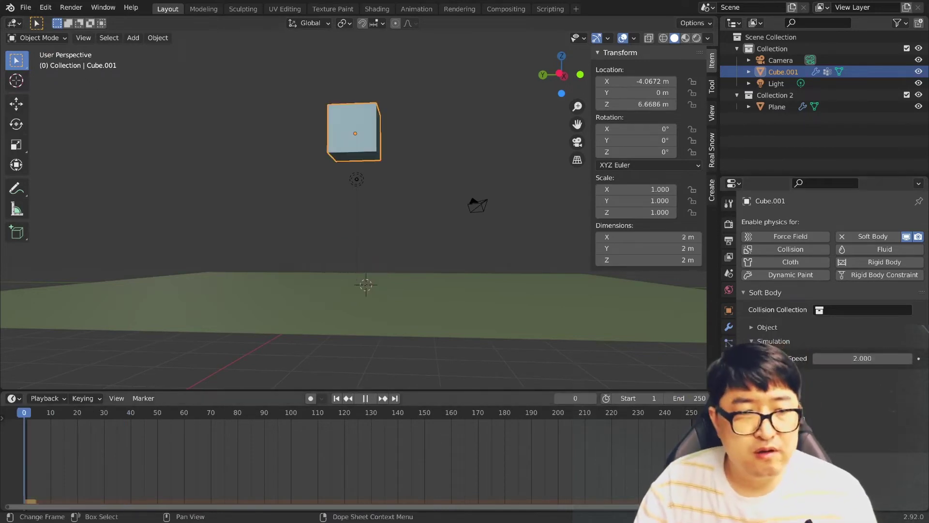
mouse_move(450, 310)
middle_down()
mouse_move(464, 292)
mouse_move(466, 300)
middle_up()
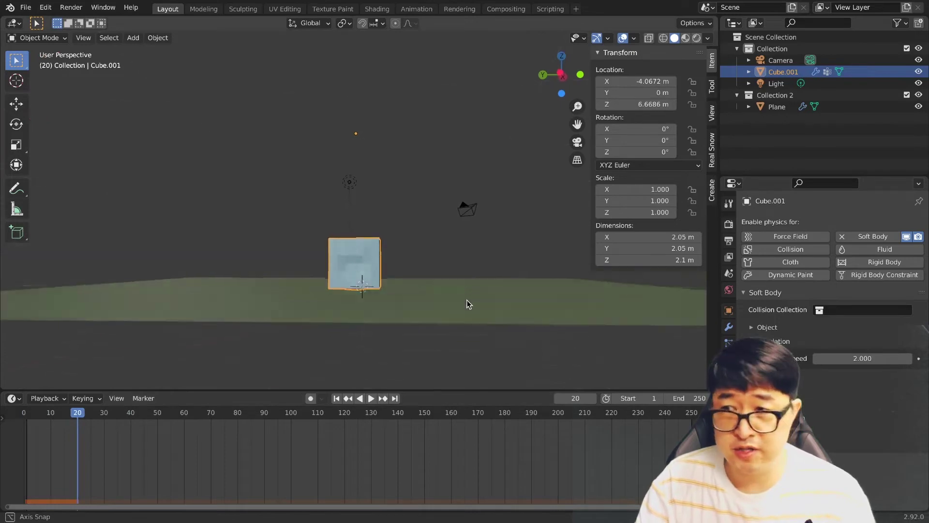
key(ctrl+z)
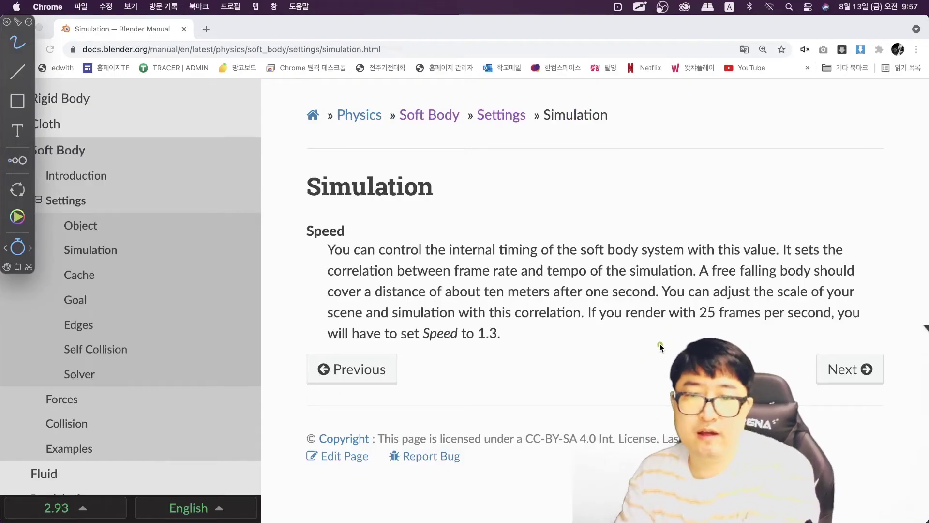
Step: Underline the manual's advice about Speed for 25 frames per second
drag(593, 326, 694, 289)
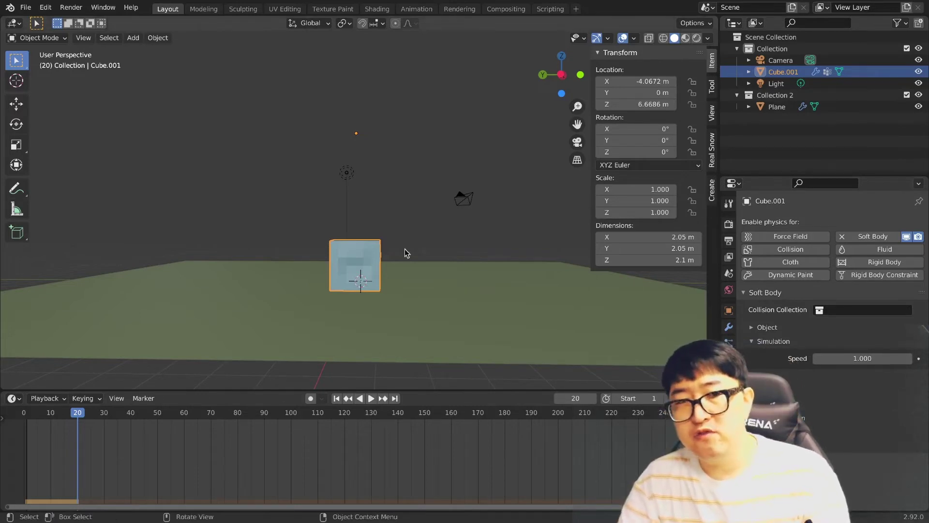
Step: Annotate the viewport with marks explaining the frame-32.5 simulation speed calculation
key(ctrl+shift+1)
drag(119, 202, 140, 220)
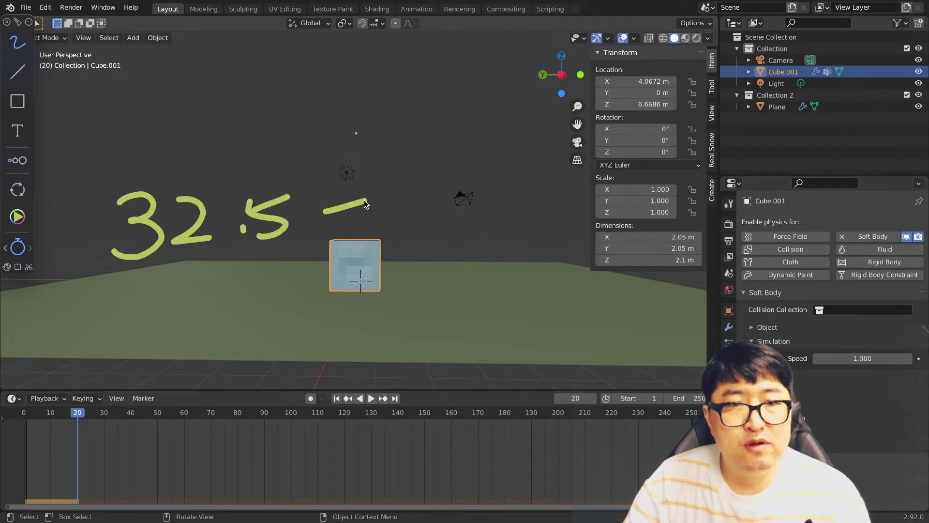
drag(362, 233, 569, 231)
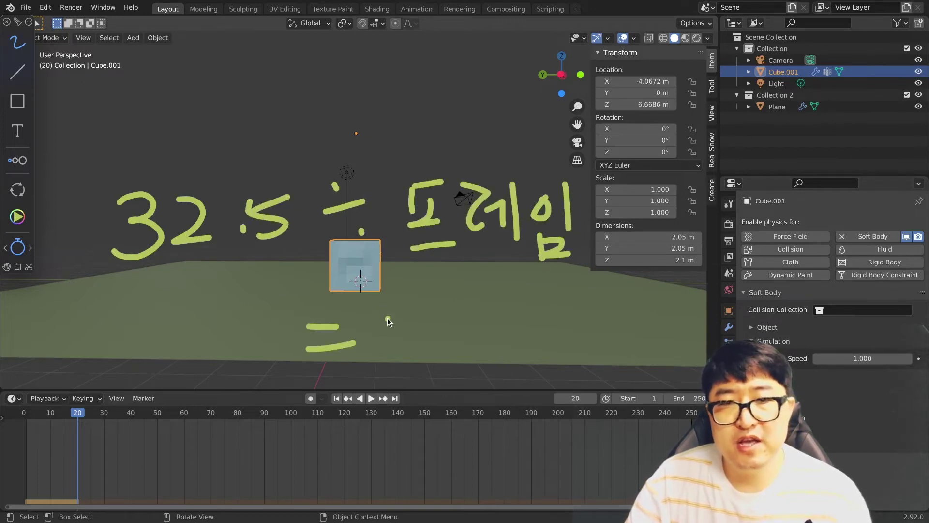
drag(419, 338, 774, 353)
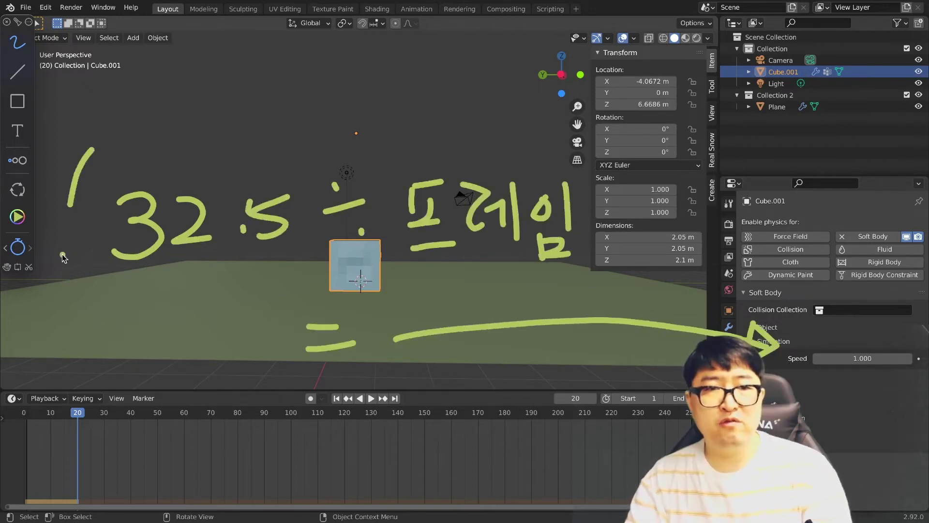
drag(63, 257, 128, 476)
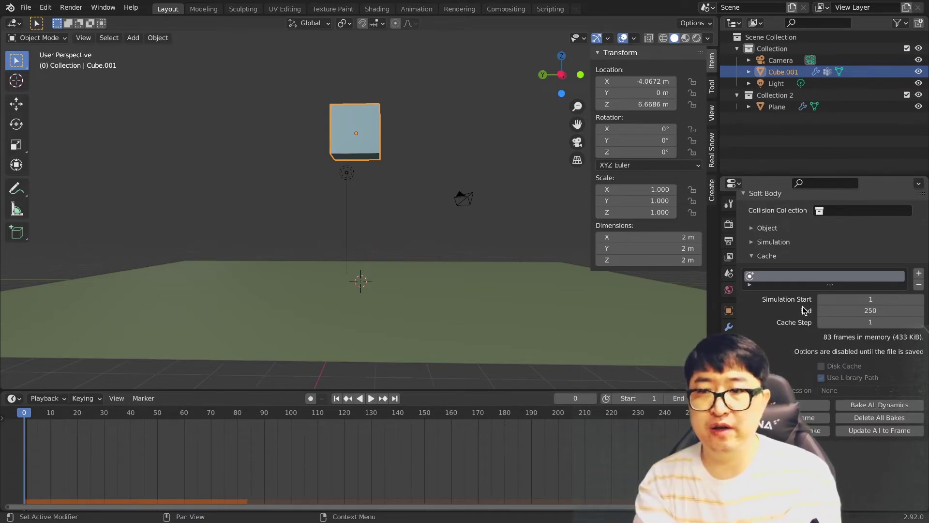
Step: Test-play the cube's fall, then bake its soft body with the cache ending at frame 100
key(space)
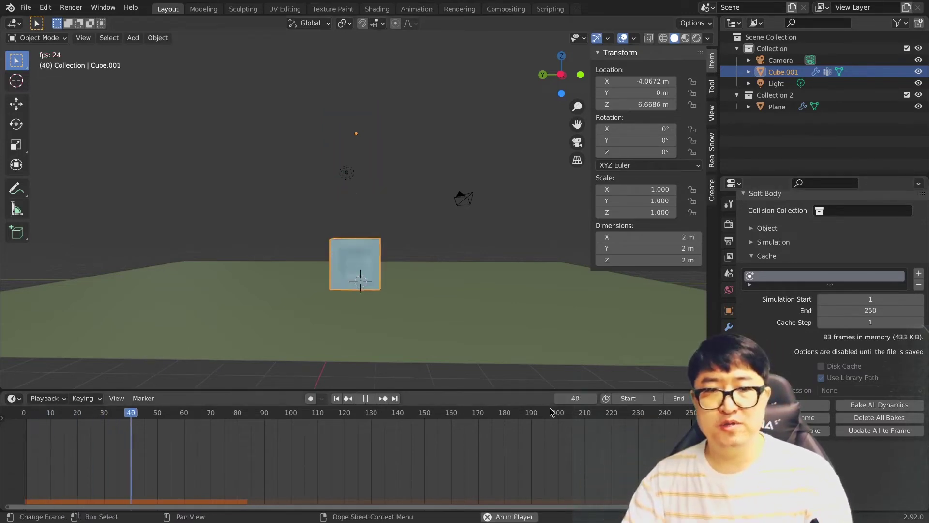
key(space)
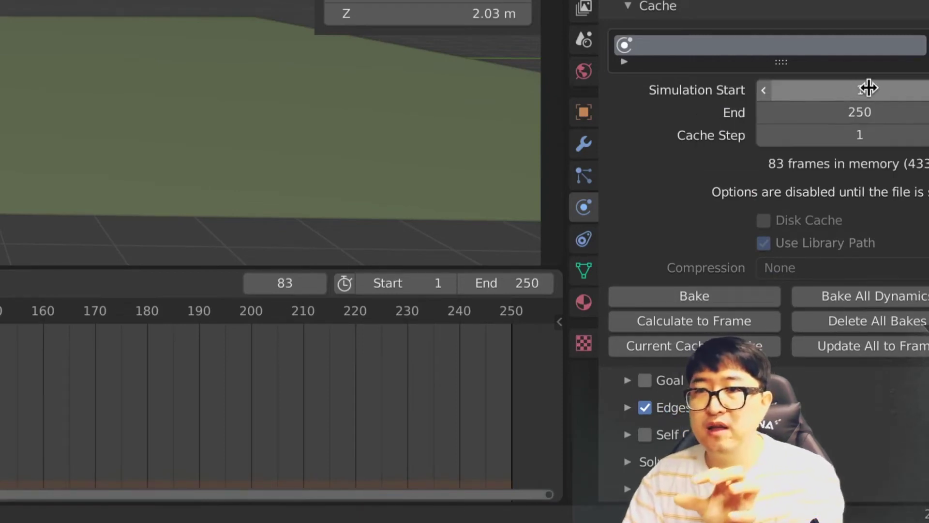
click(850, 117)
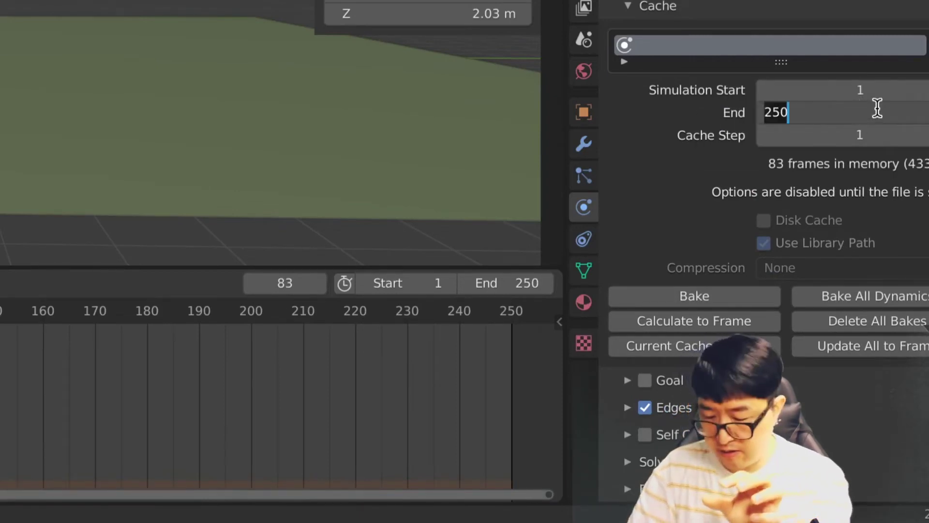
text(100)
key(Return)
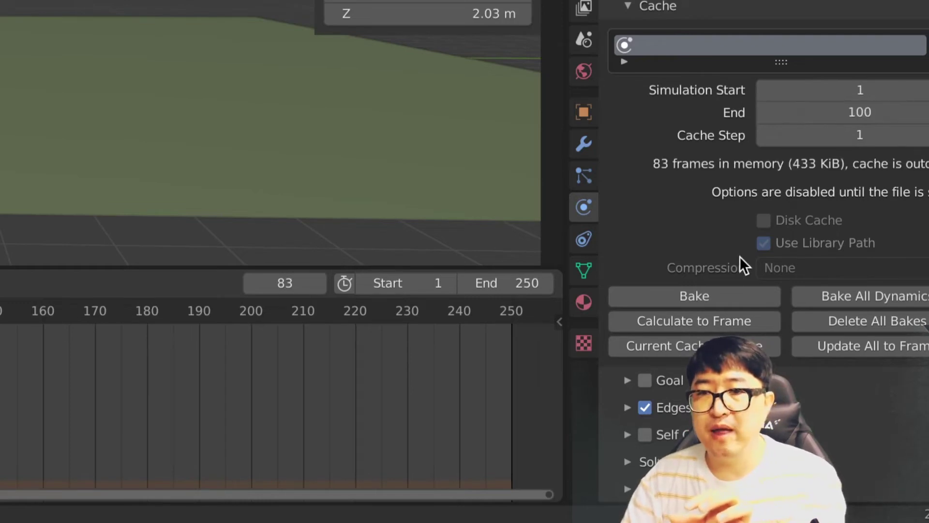
click(730, 295)
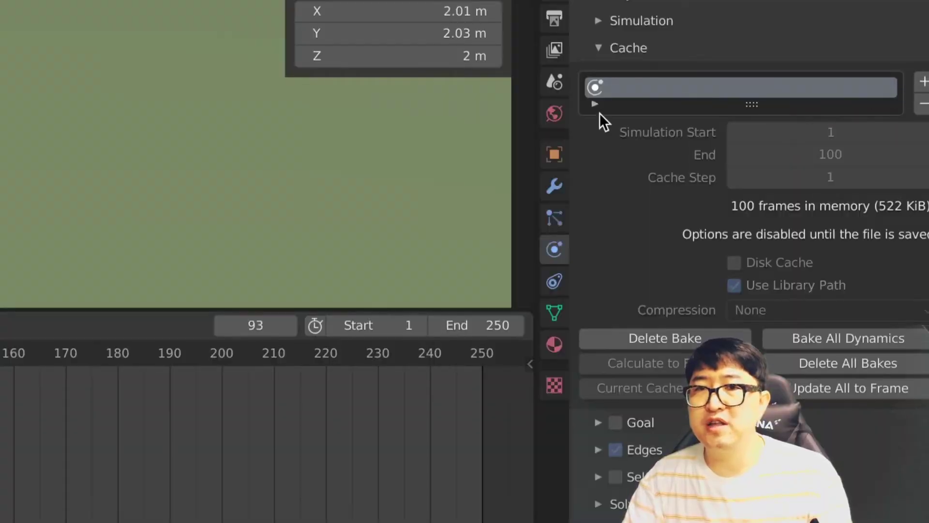
click(596, 104)
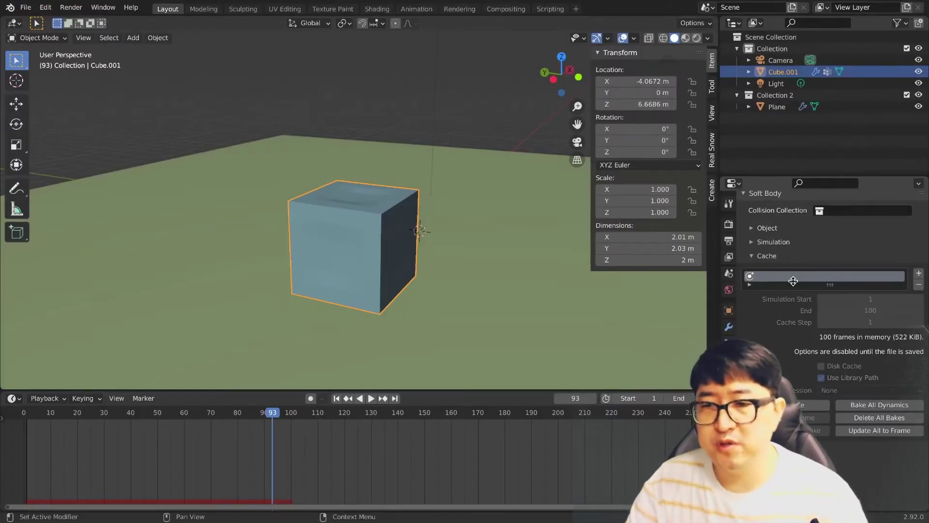
scroll(828, 291, down, 7)
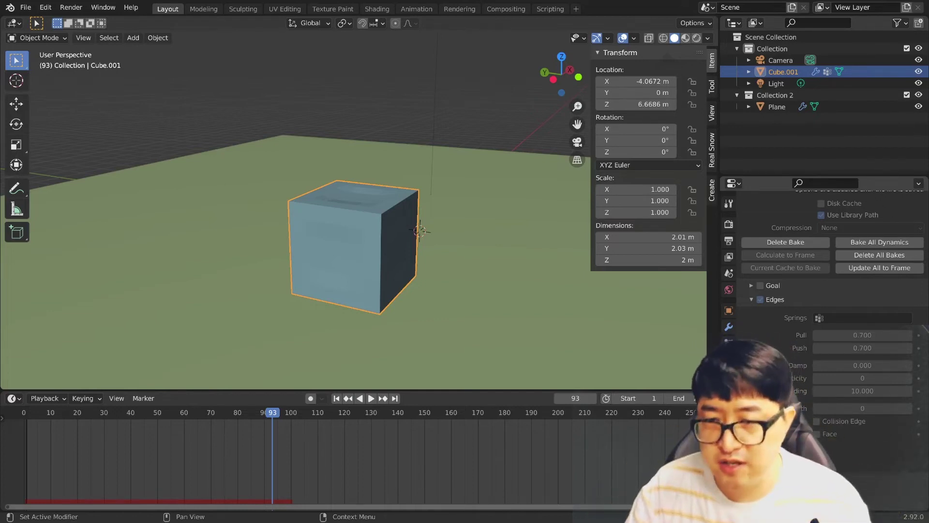
scroll(832, 290, up, 3)
scroll(832, 291, down, 2)
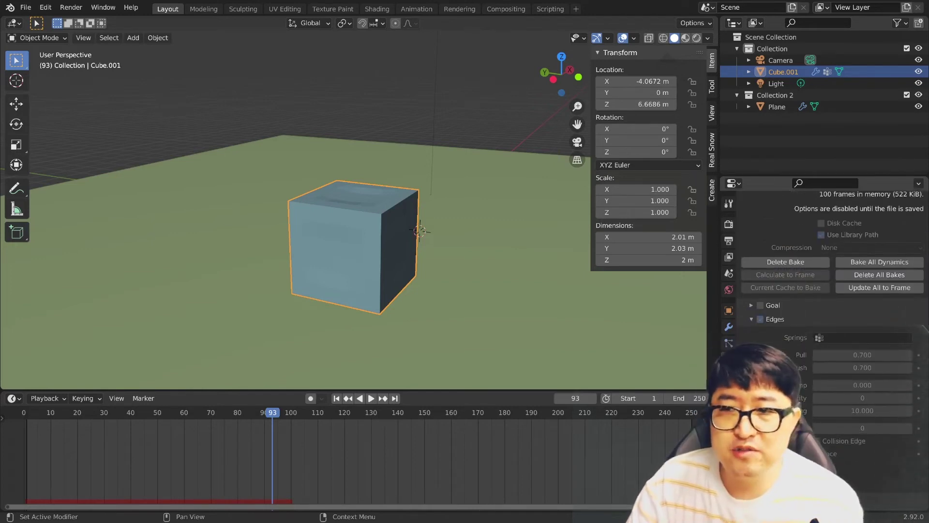
scroll(848, 386, up, 3)
scroll(848, 386, down, 4)
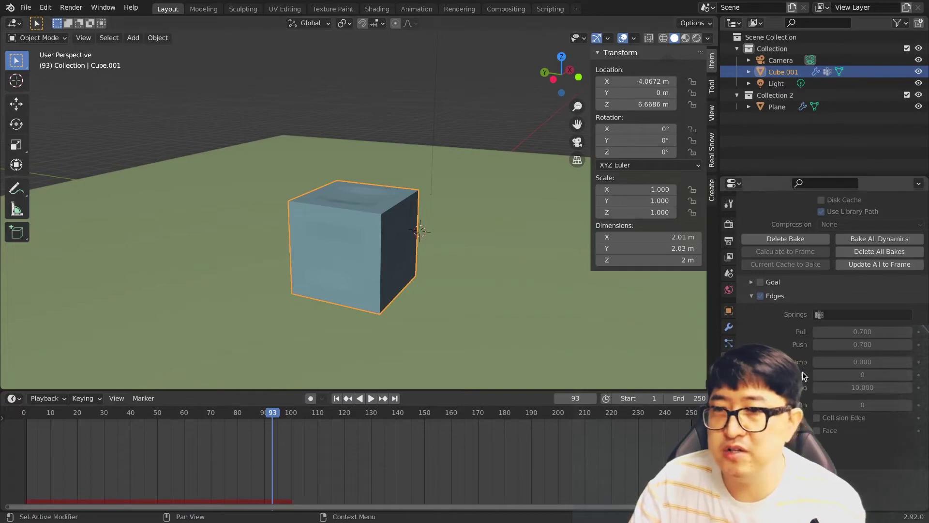
scroll(832, 385, up, 4)
scroll(830, 383, up, 2)
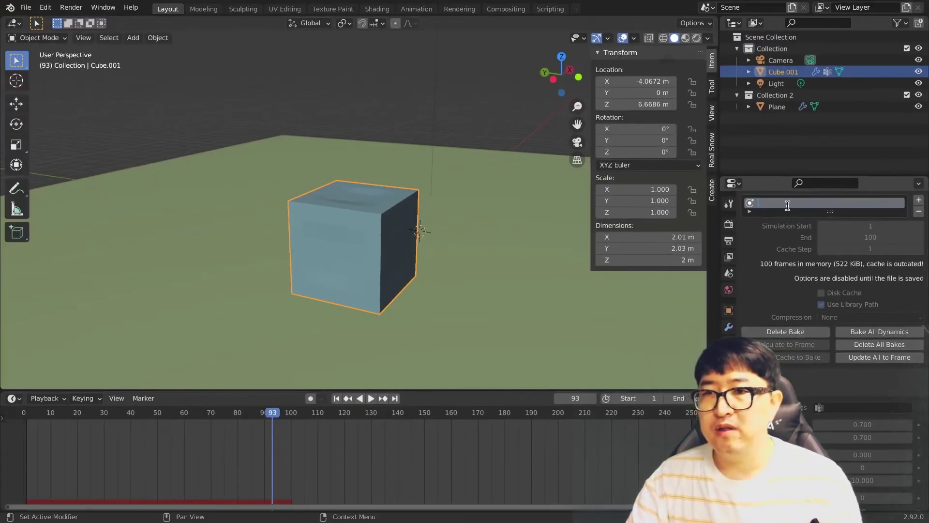
Step: Name the existing cache Bending=10 and add a second cache slot named Bending=1
text(Bending=1-)
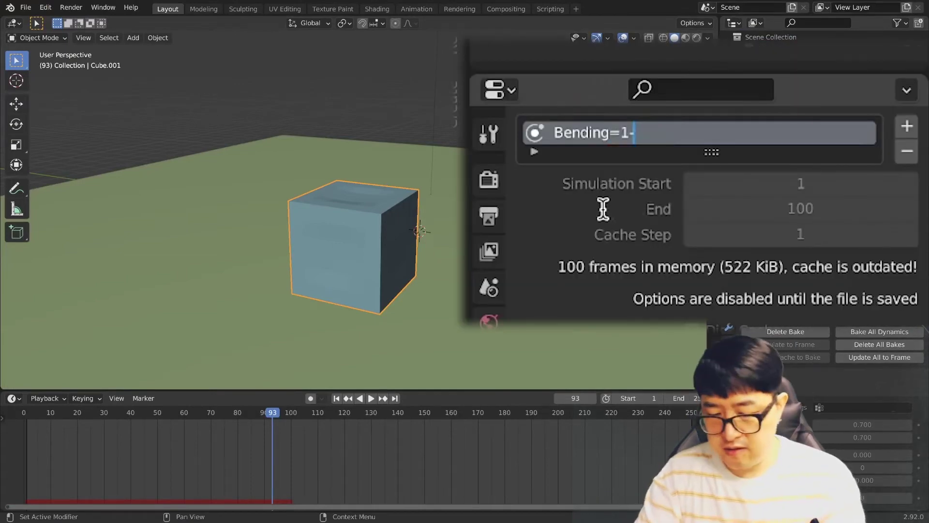
text(0)
key(Return)
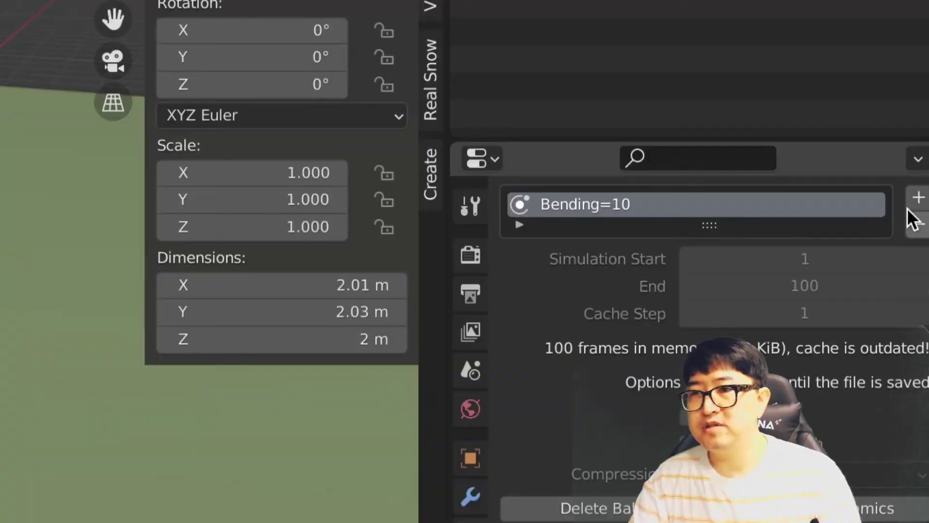
click(920, 206)
double_click(804, 216)
text(Bending=1)
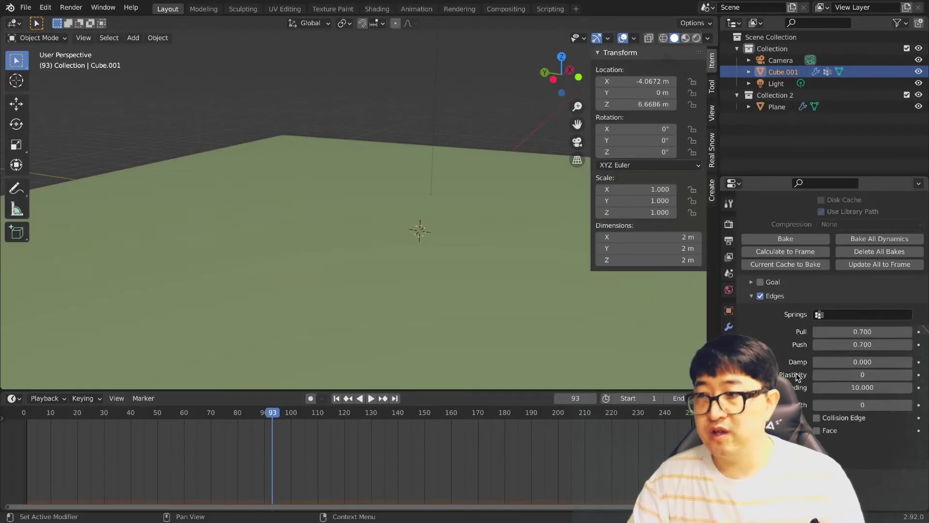
Step: Lower the cube's soft-body edge Bending stiffness to 1
double_click(862, 387)
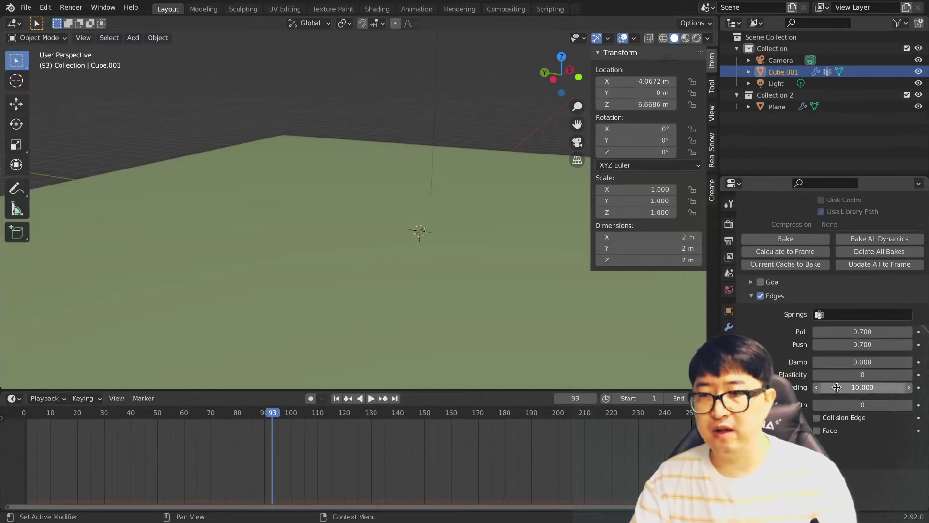
text(1)
key(Return)
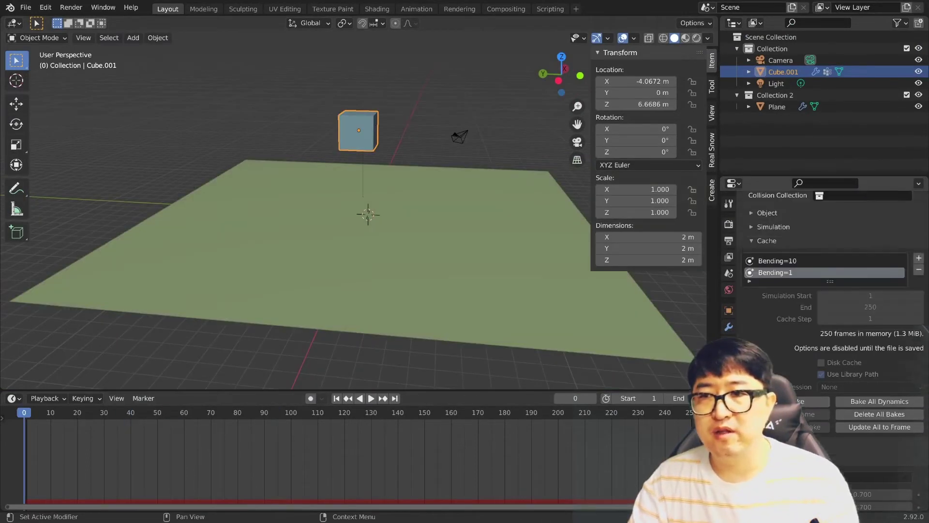
scroll(765, 301, up, 2)
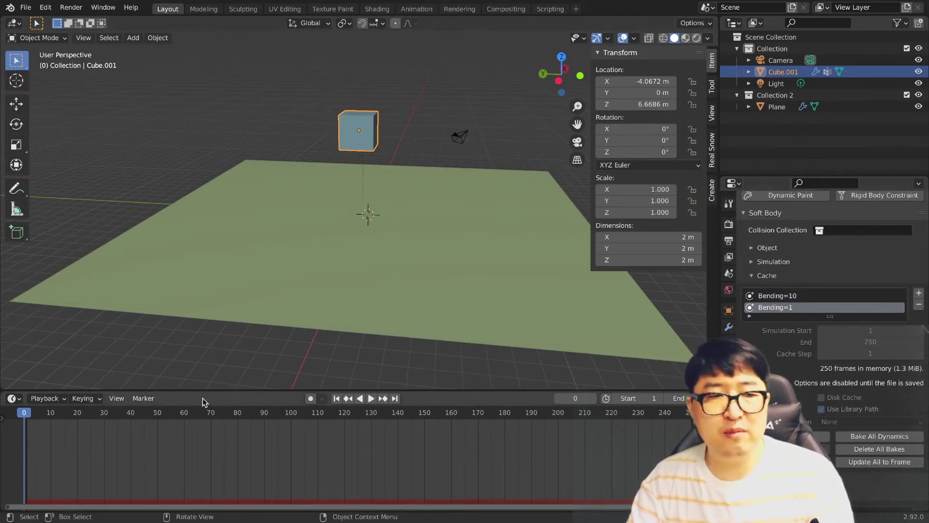
Step: Play back the Bending=1 bake and rewind to the first frame
key(space)
key(KP_Decimal)
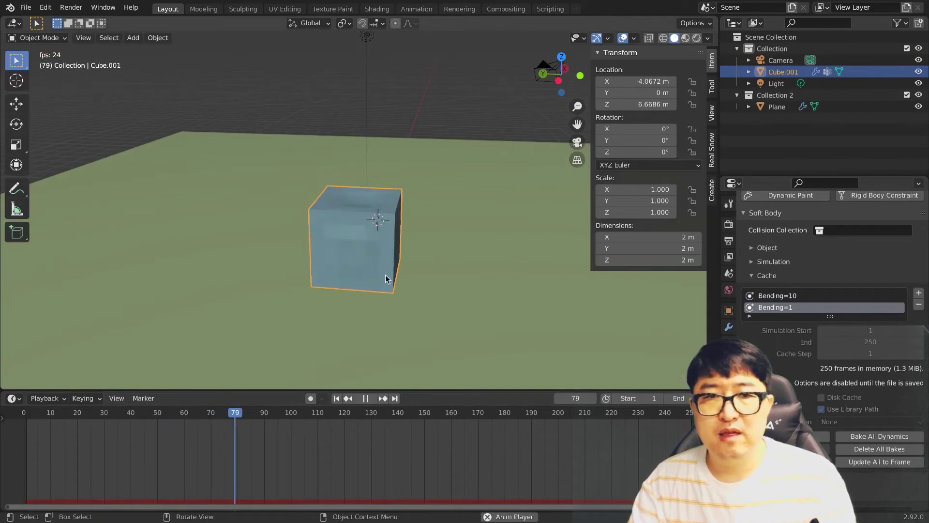
key(space)
key(shift+Left)
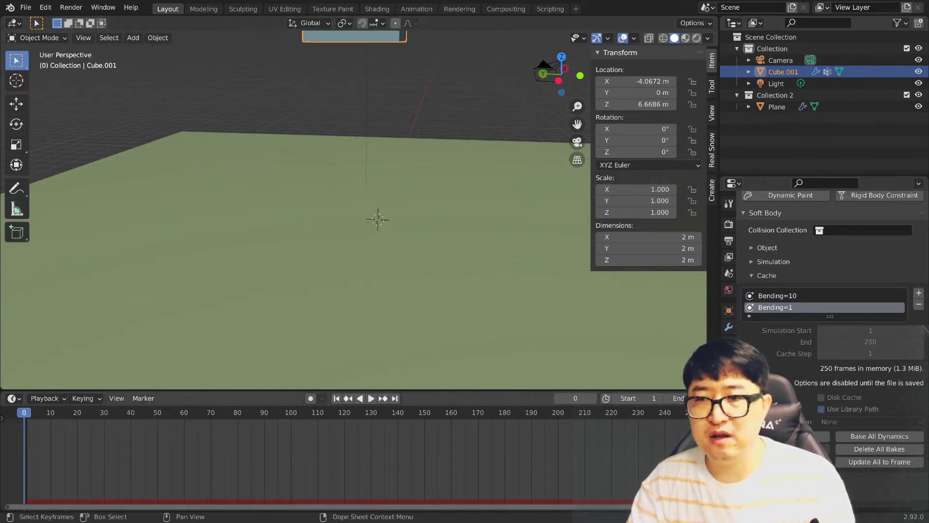
Step: Play the Bending=10 cache, then delete it and collapse the Cache subpanel
click(777, 296)
key(space)
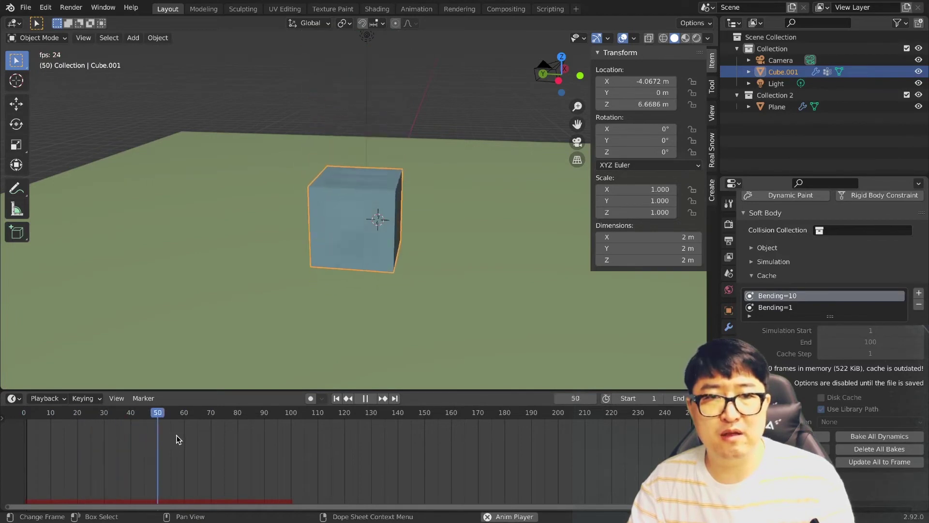
key(space)
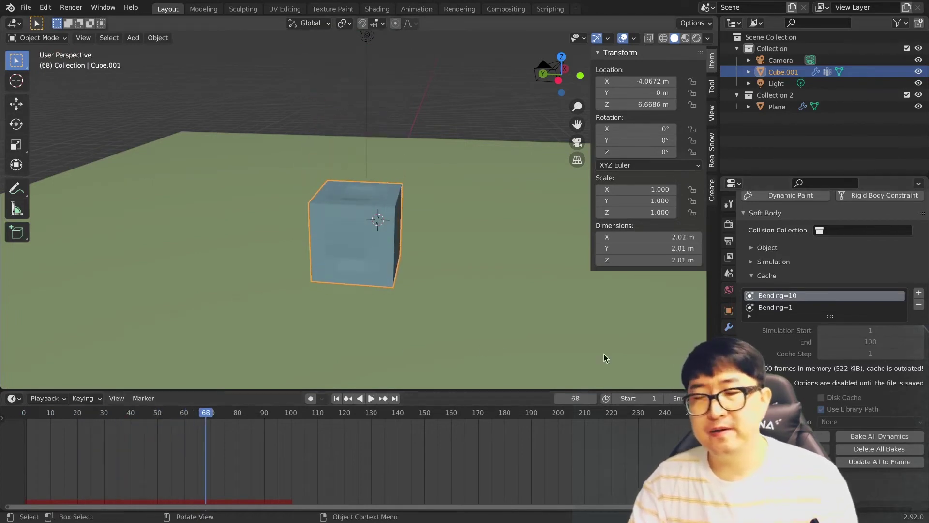
click(918, 306)
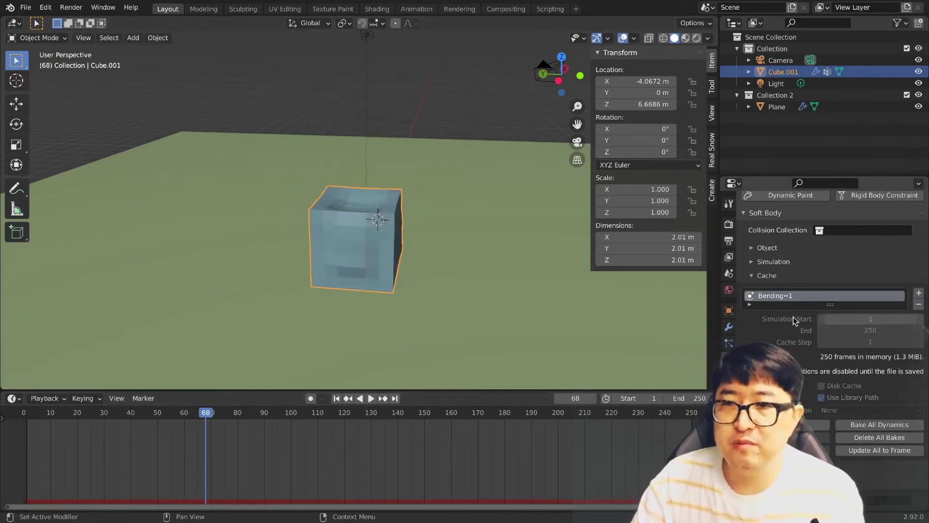
click(753, 276)
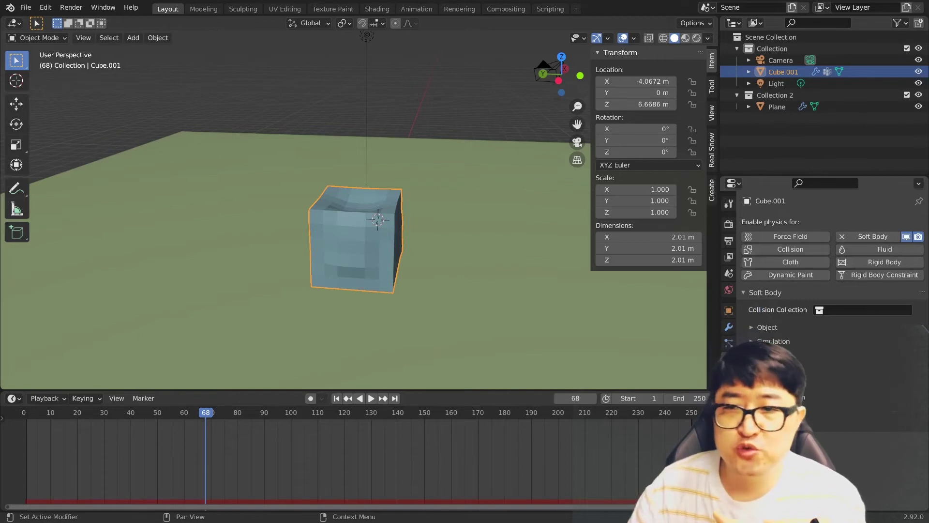
Step: Replay the cube's fall from the start frame and stop partway through
key(shift+Left)
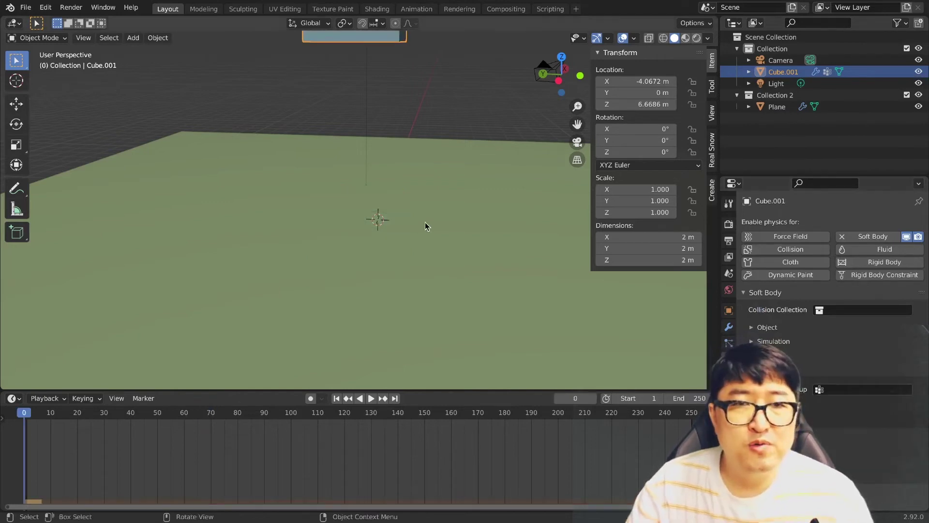
scroll(425, 223, down, 2)
key(space)
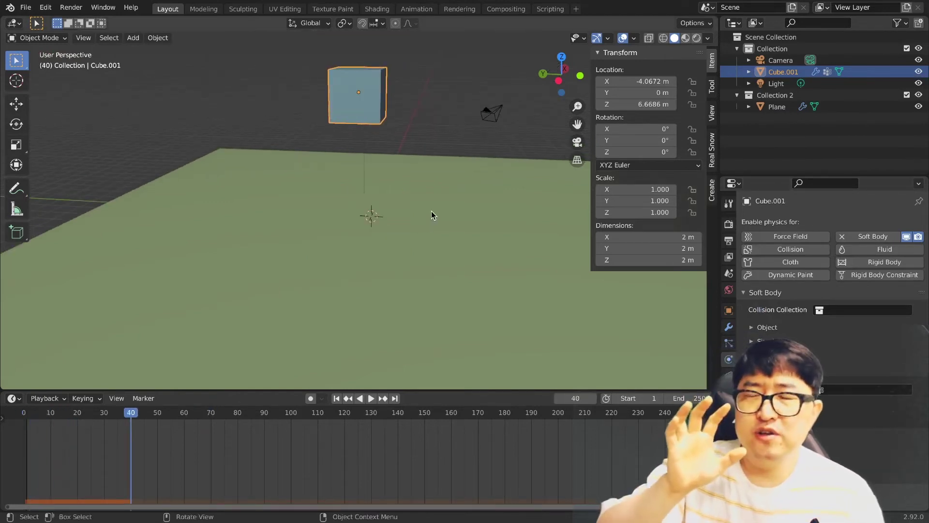
key(space)
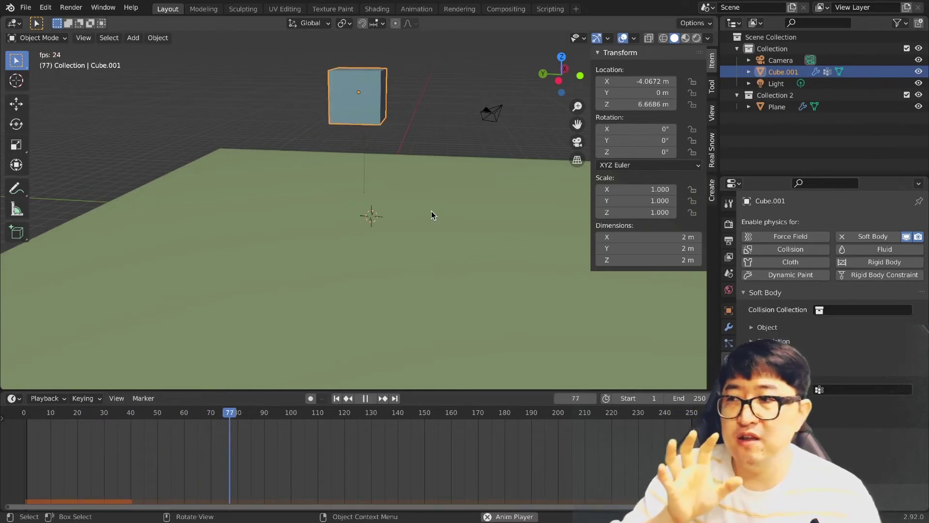
click(41, 415)
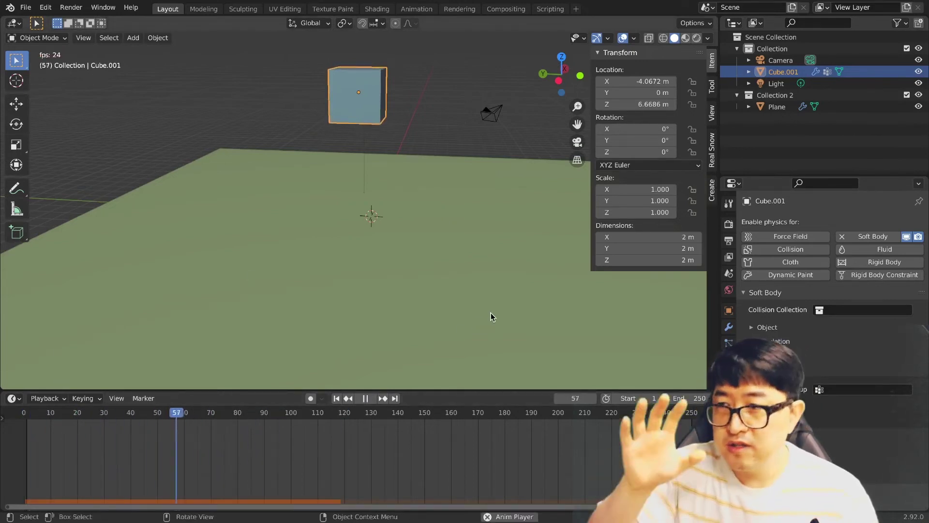
key(space)
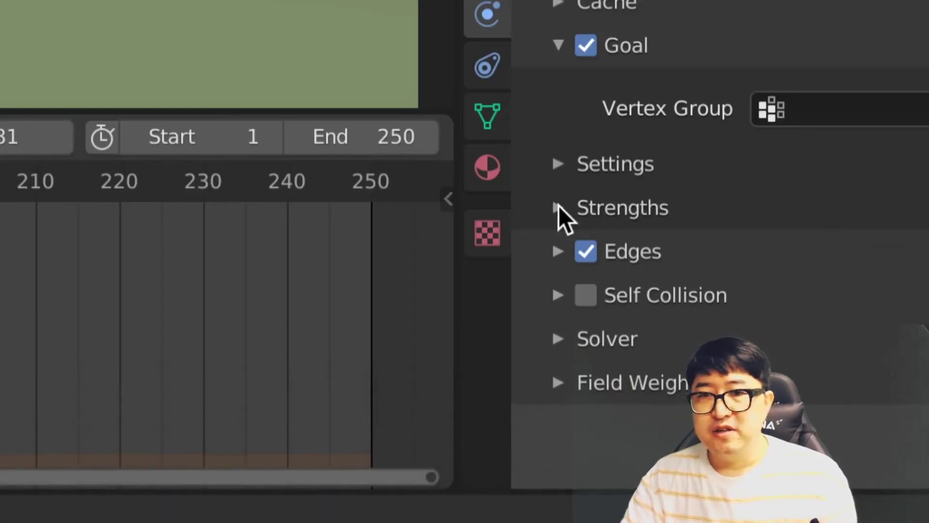
Step: Set goal Default strength to 0.300, then replay from frame 0 to frame 168
click(558, 208)
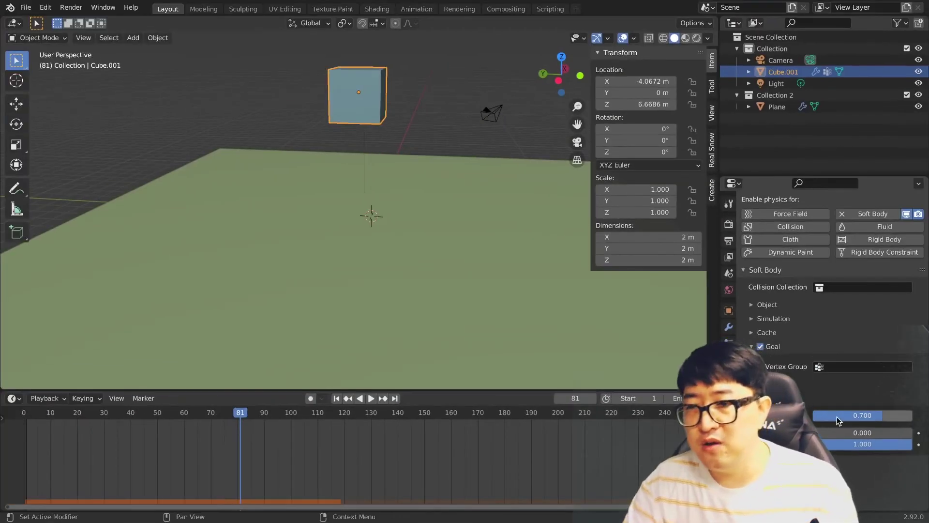
key(shift+Left)
key(space)
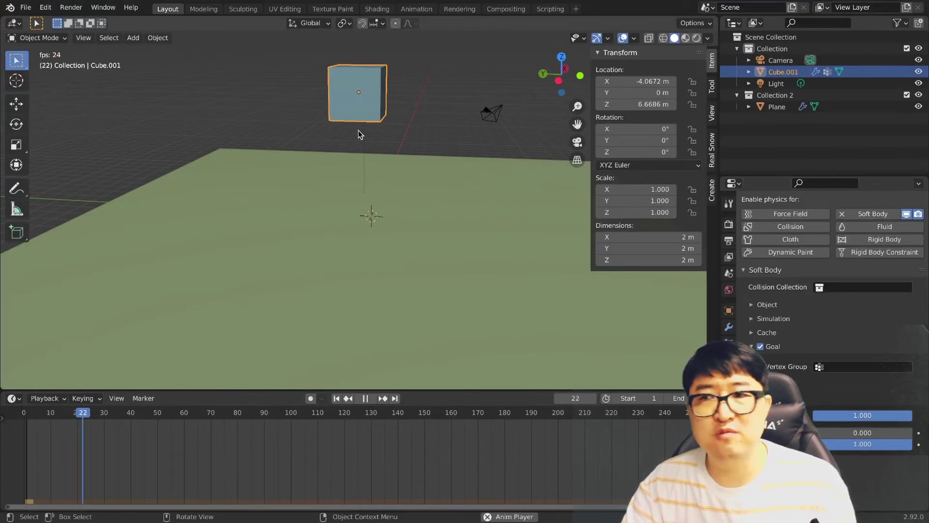
click(866, 415)
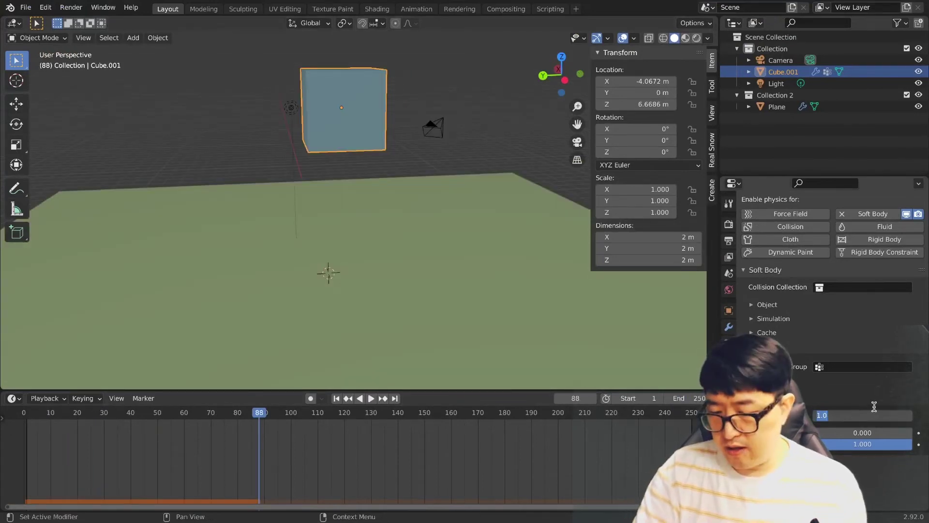
text(0.3)
key(Return)
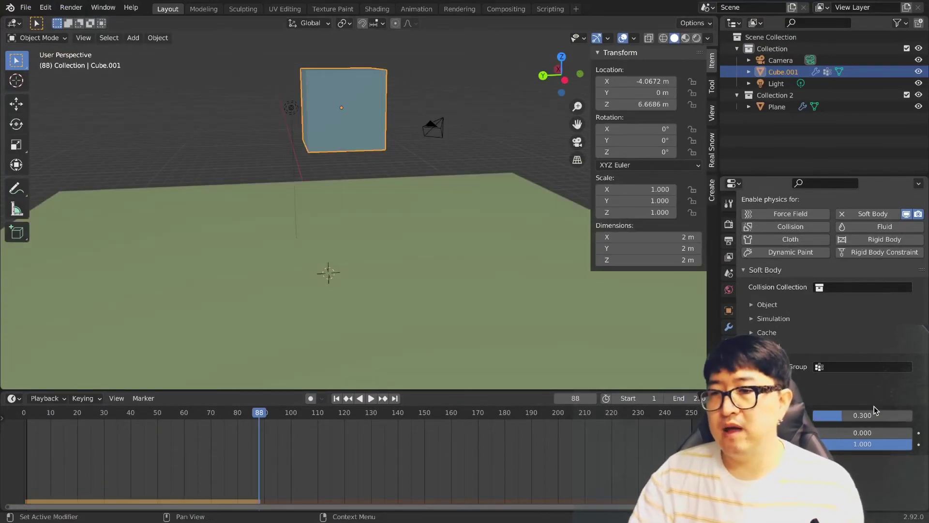
click(25, 412)
key(space)
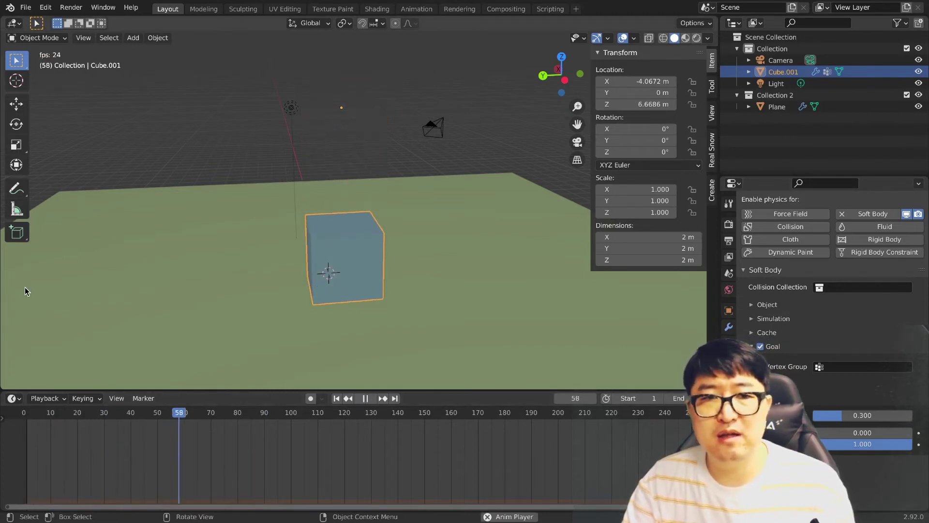
key(space)
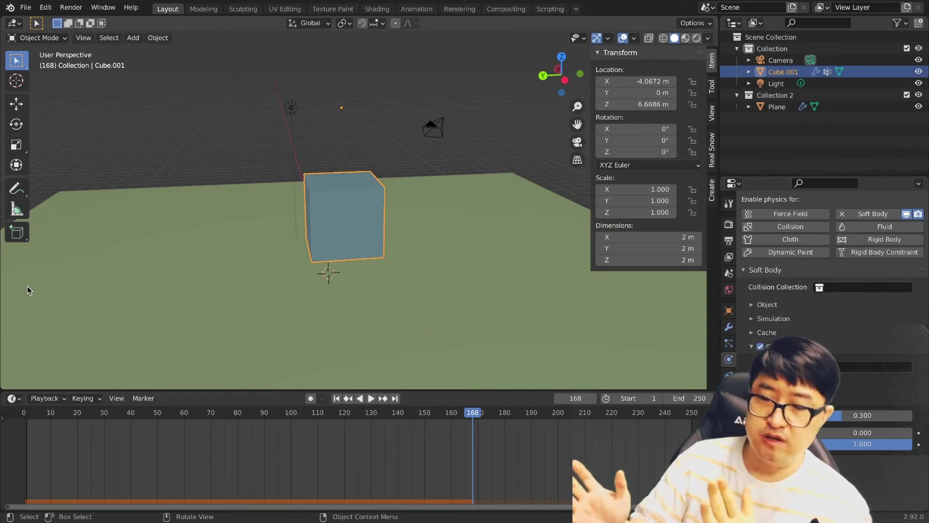
Step: Rewind to frame 0, delete the old Group vertex group, and enter Weight Paint mode
click(24, 413)
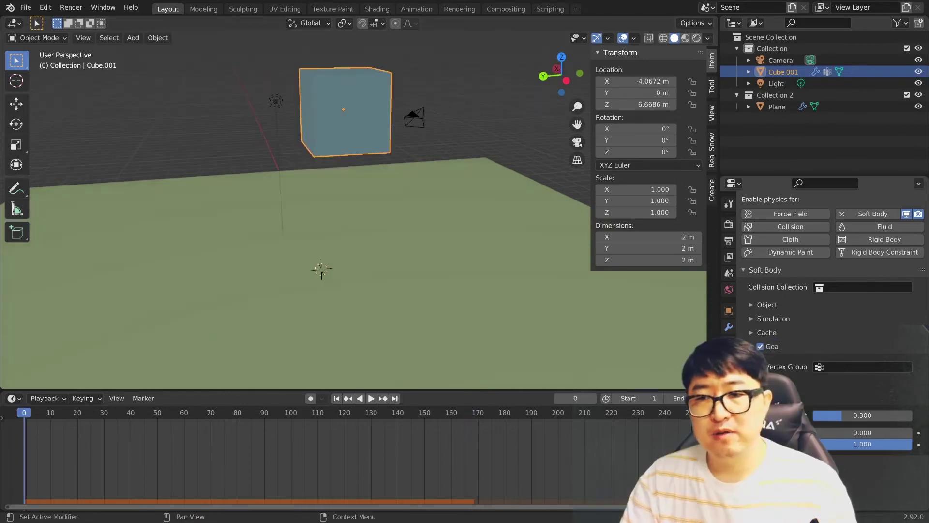
click(729, 391)
click(919, 269)
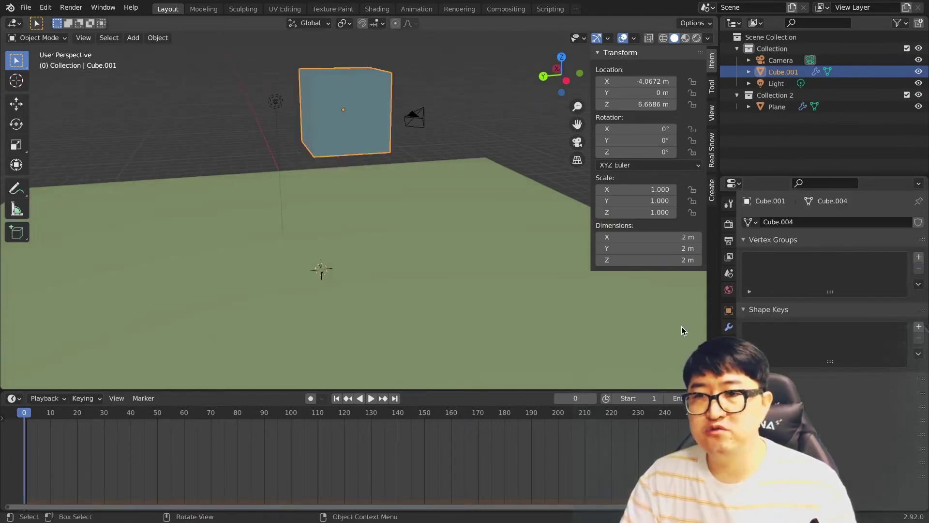
click(38, 38)
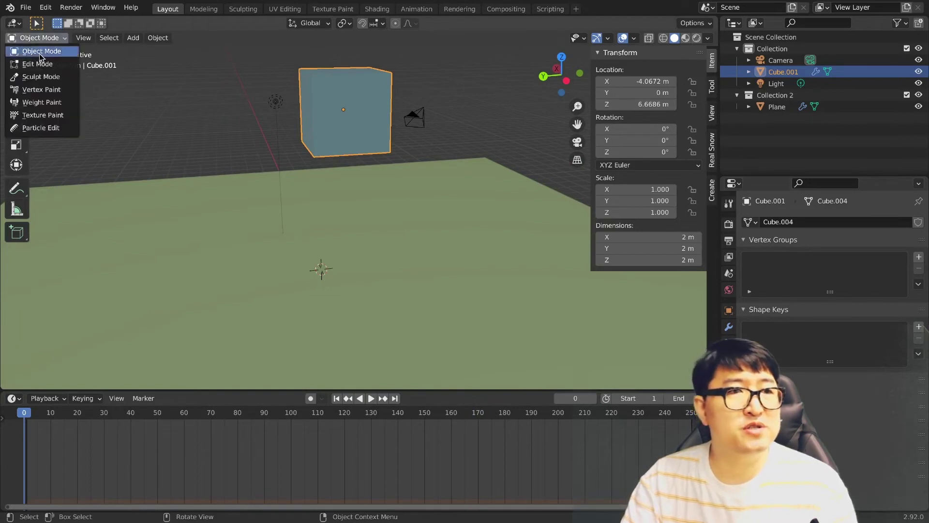
click(34, 96)
Step: Paint full weight on the cube's top and use Group as the goal vertex group
middle_drag(315, 203, 346, 217)
key(KP_7)
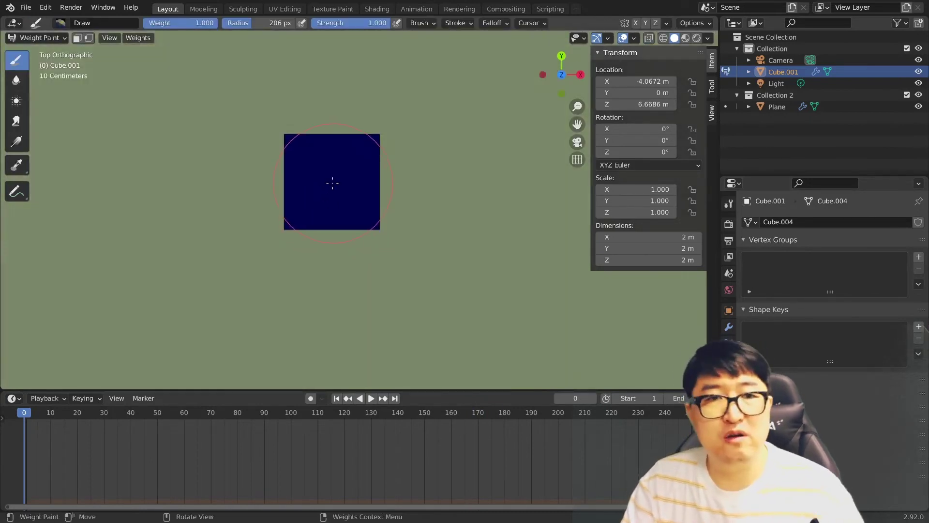
drag(319, 175, 348, 194)
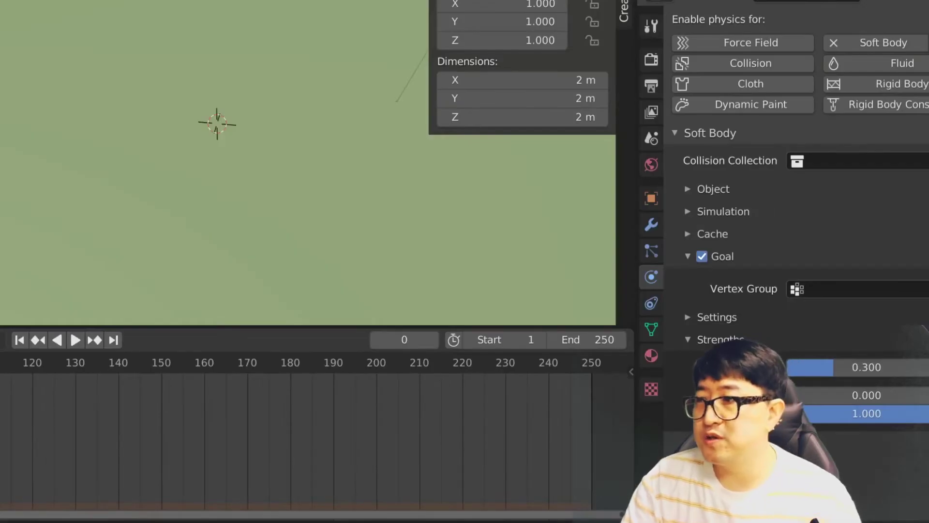
click(809, 289)
click(797, 317)
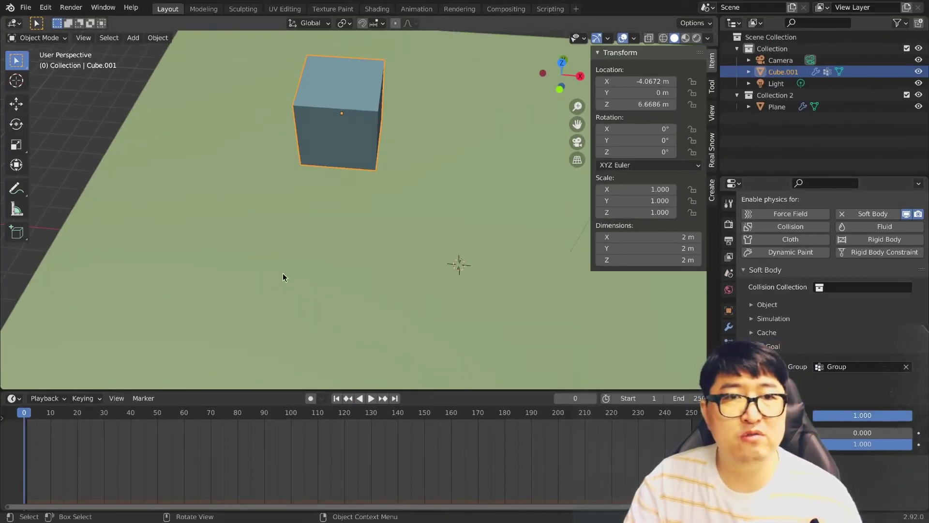
Step: Replay the soft-body cube's simulation, stopping at frame 111
mouse_move(282, 273)
shift+middle_down()
mouse_move(319, 283)
mouse_move(384, 260)
shift+middle_up()
key(space)
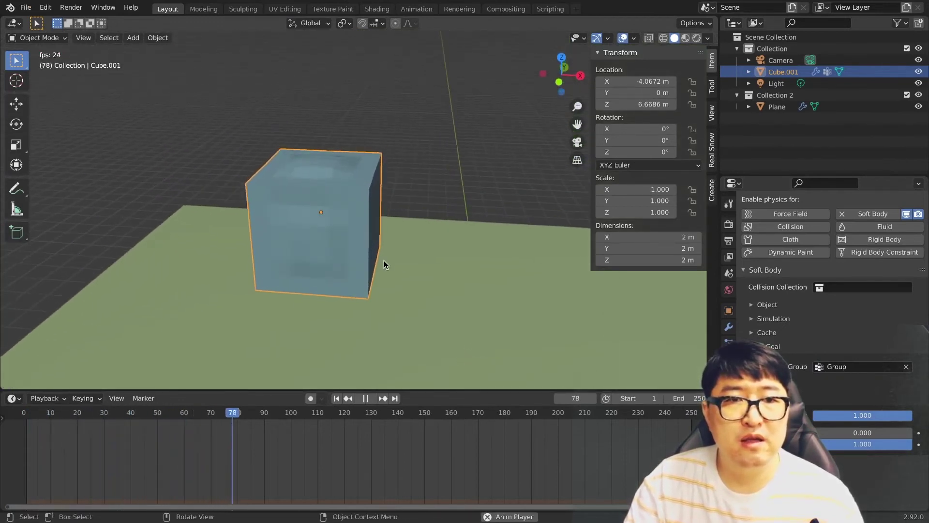
key(space)
Step: Switch to Weight Paint mode and replay from the first frame to watch the weights
click(49, 40)
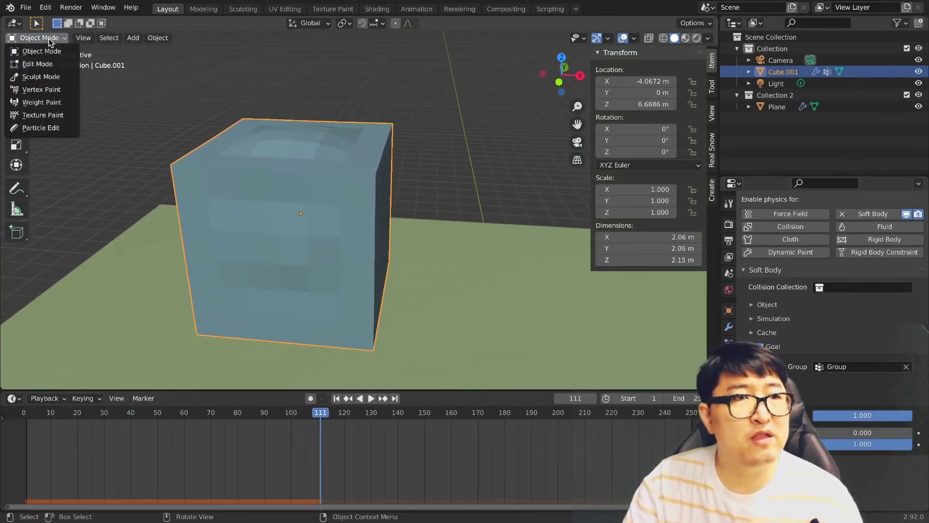
click(43, 102)
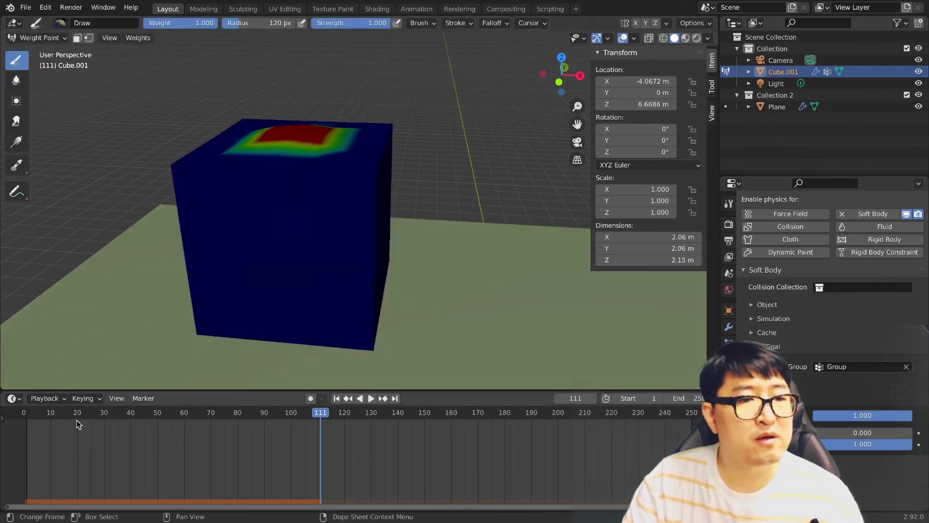
key(shift+Left)
key(space)
key(space)
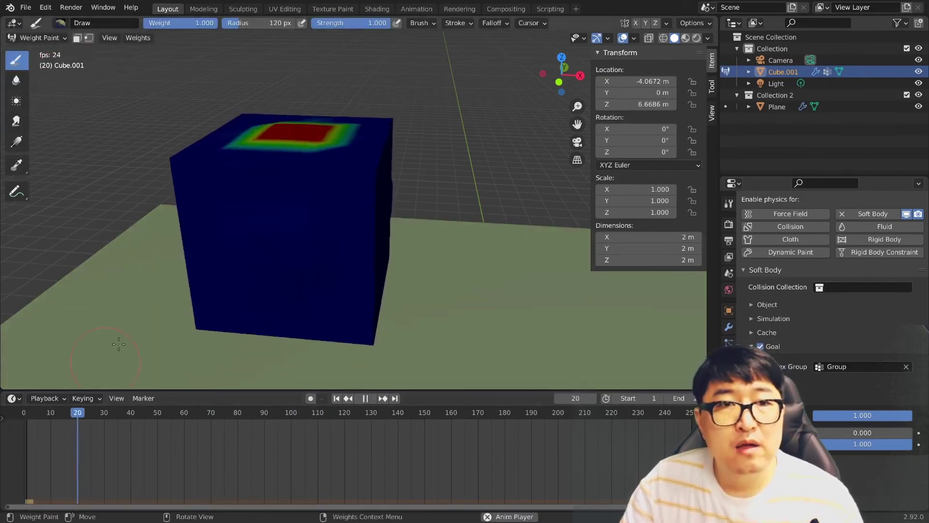
key(space)
drag(317, 151, 289, 121)
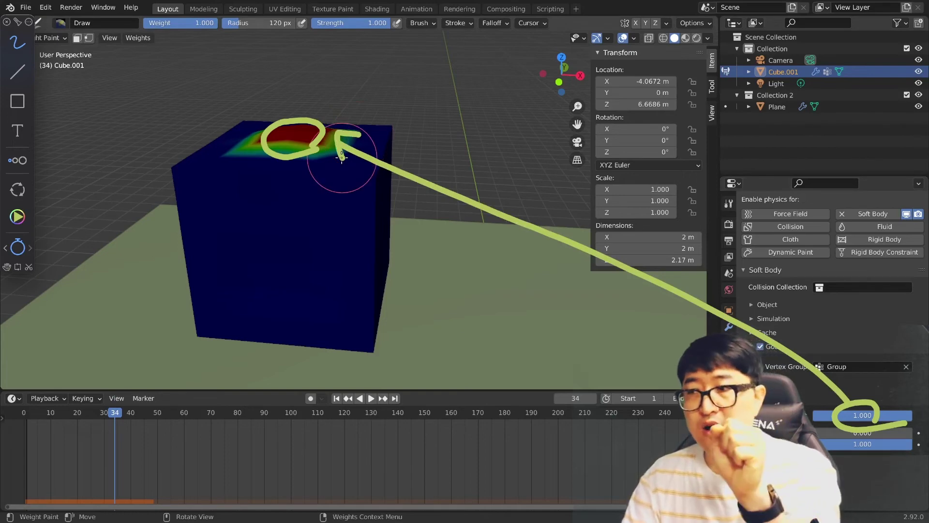
Step: Set the soft body's mass to 5 kg and play it to frame 122
click(751, 305)
scroll(757, 315, down, 2)
scroll(760, 320, down, 2)
click(863, 287)
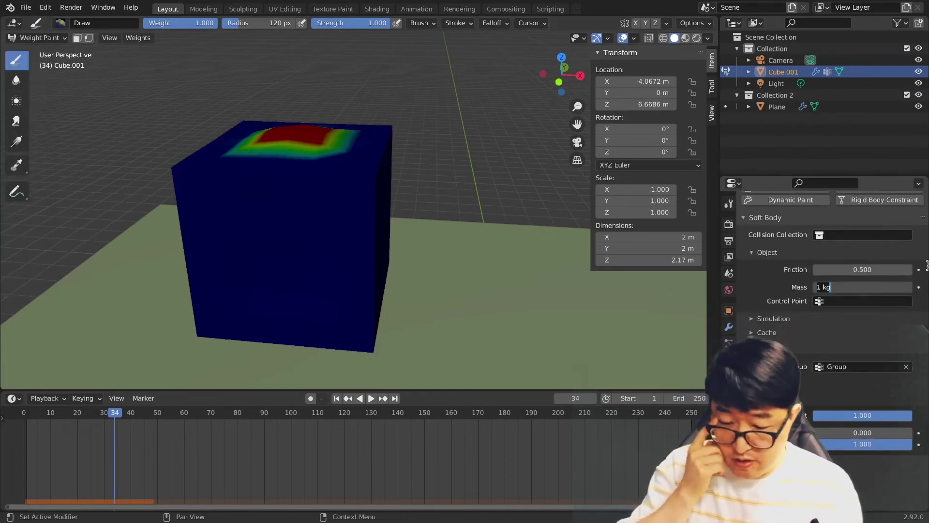
text(5)
key(Return)
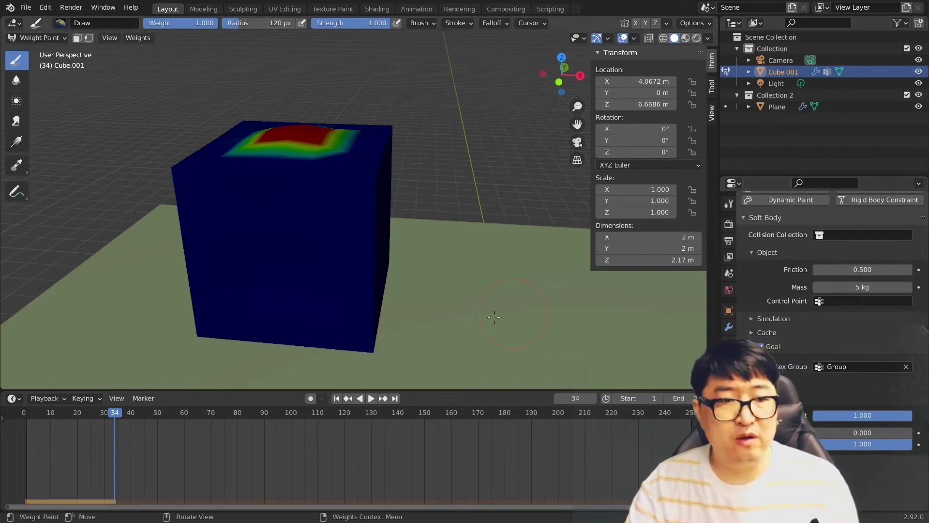
click(23, 416)
key(space)
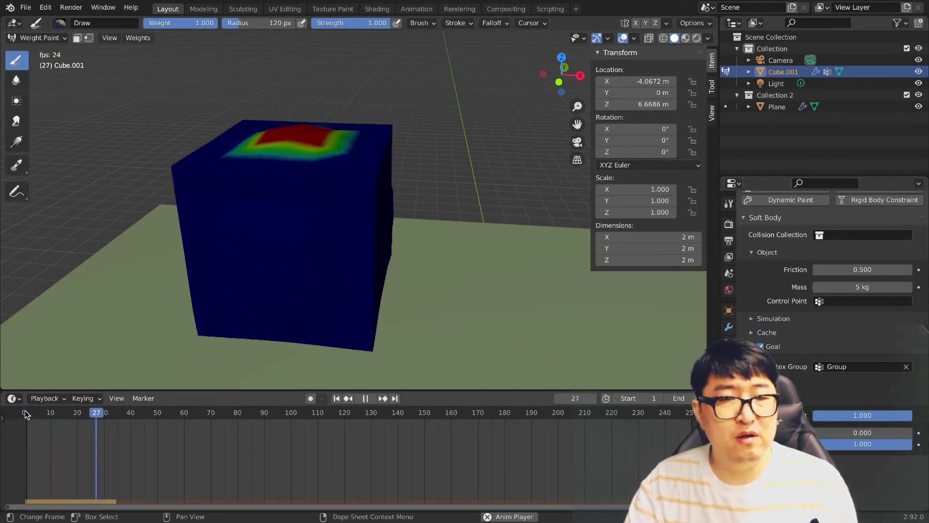
key(space)
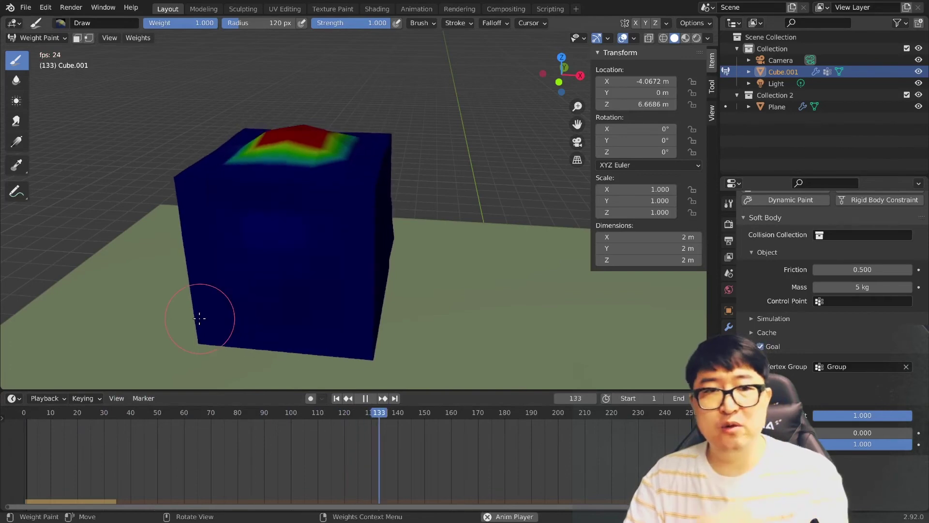
Step: Turn off the soft body's Stiffness option
middle_drag(363, 297, 359, 263)
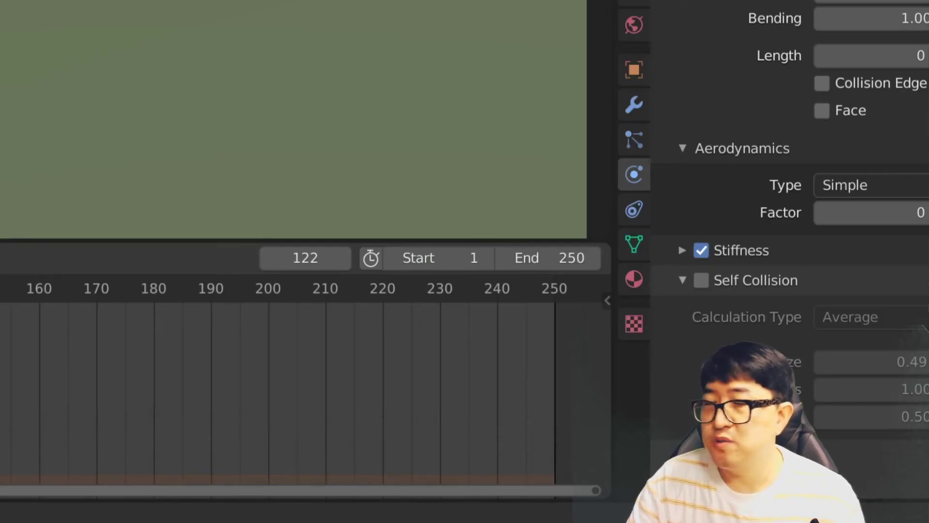
click(703, 250)
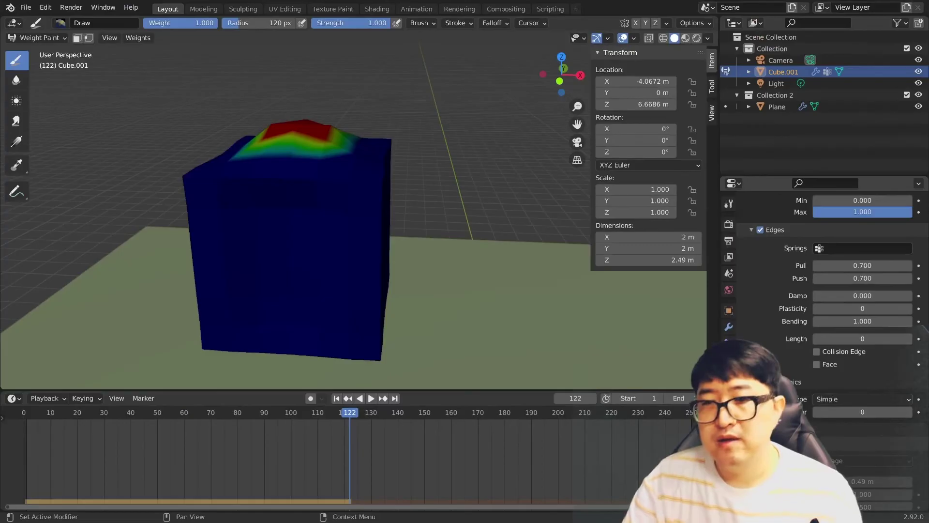
scroll(823, 291, down, 2)
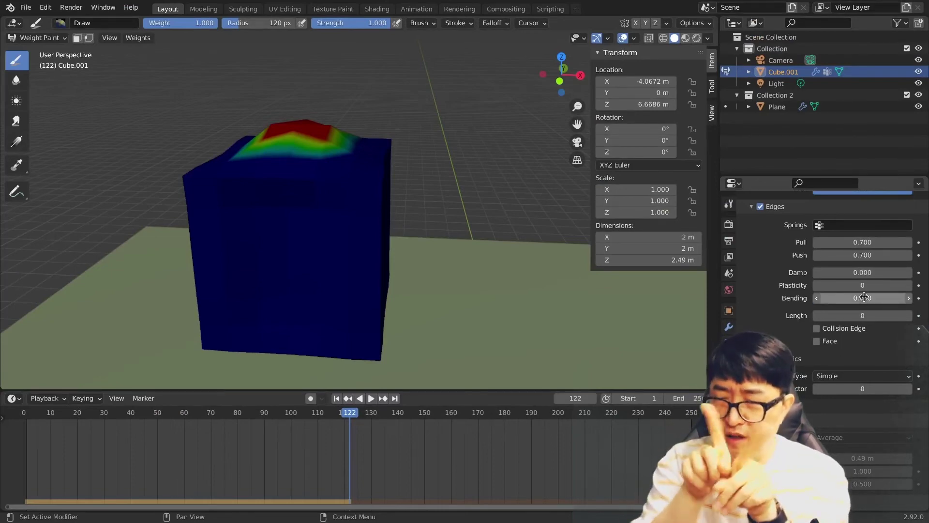
Step: Replay the stiffness-free soft body and stop at frame 40
click(30, 429)
key(space)
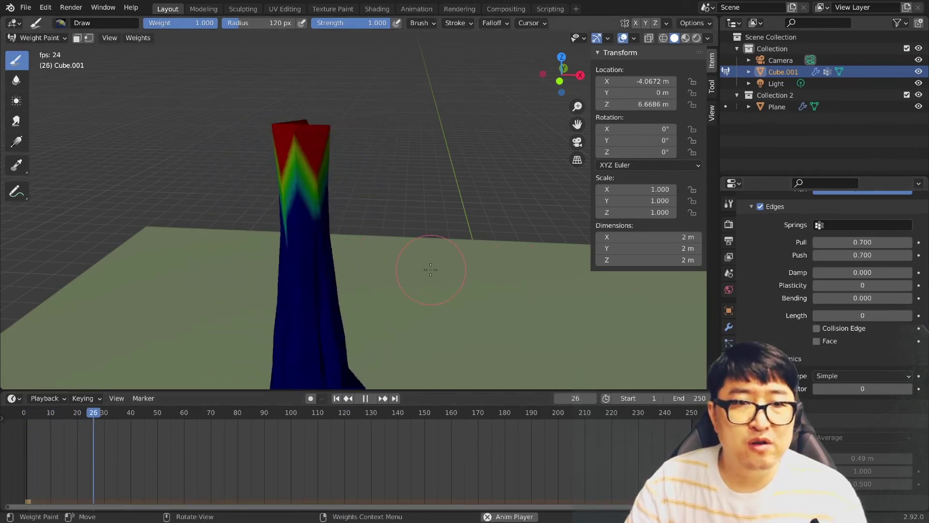
middle_drag(430, 269, 425, 274)
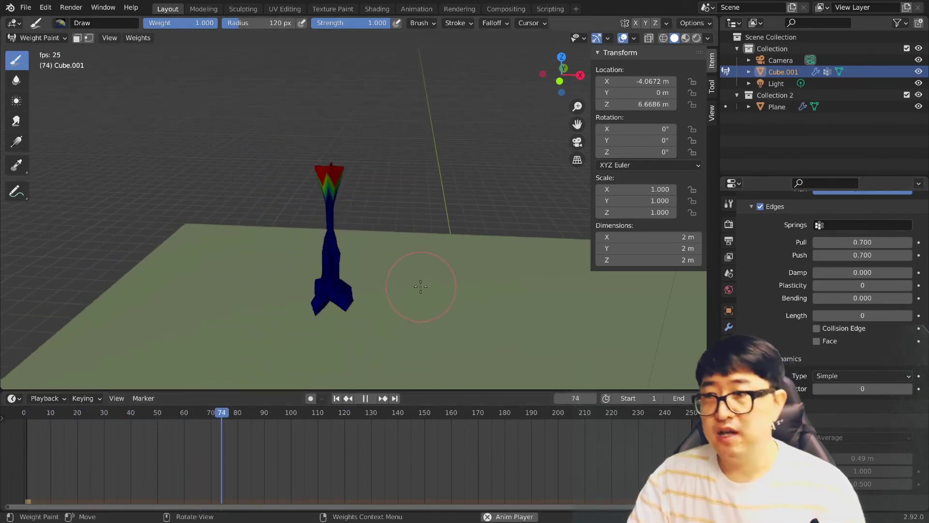
middle_drag(409, 276, 355, 287)
key(Escape)
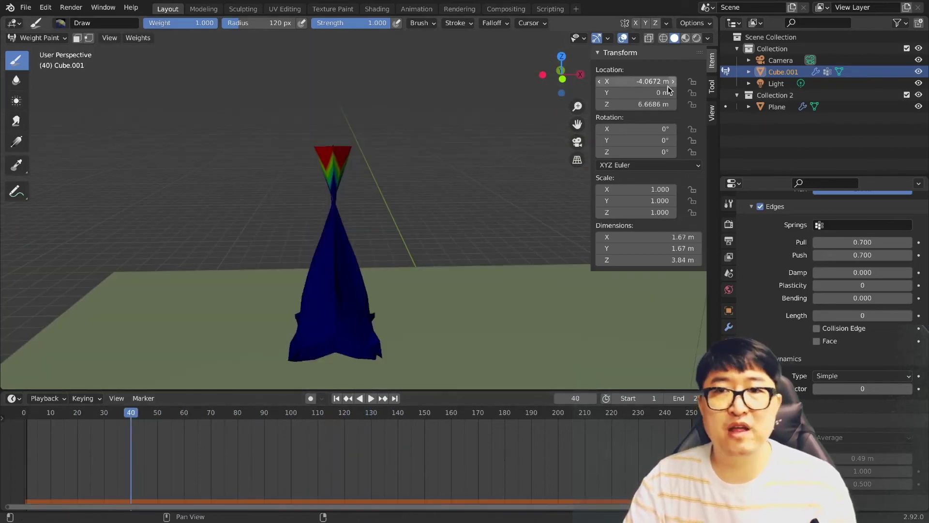
Step: Keyframe the cube sliding along X from -4.0672 m at frame 40 to 0.22102 m at frame 90
key(i)
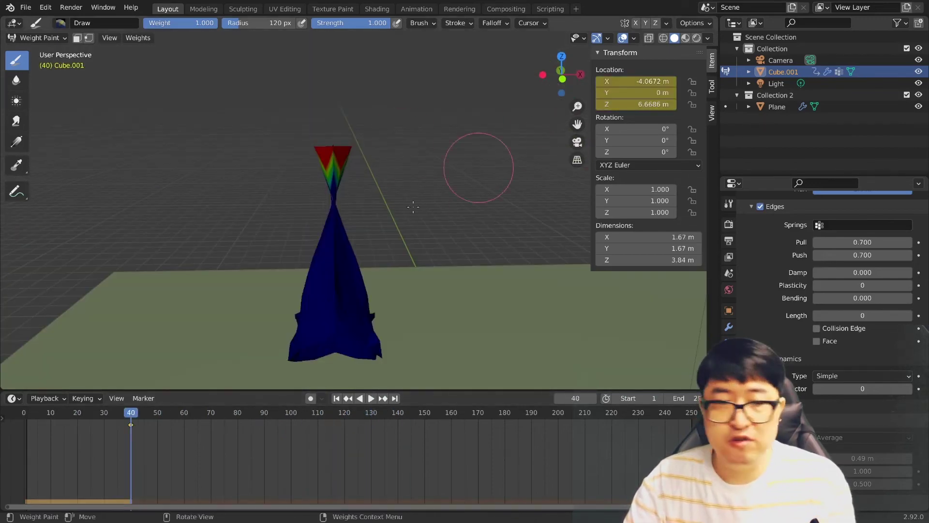
drag(131, 414, 264, 415)
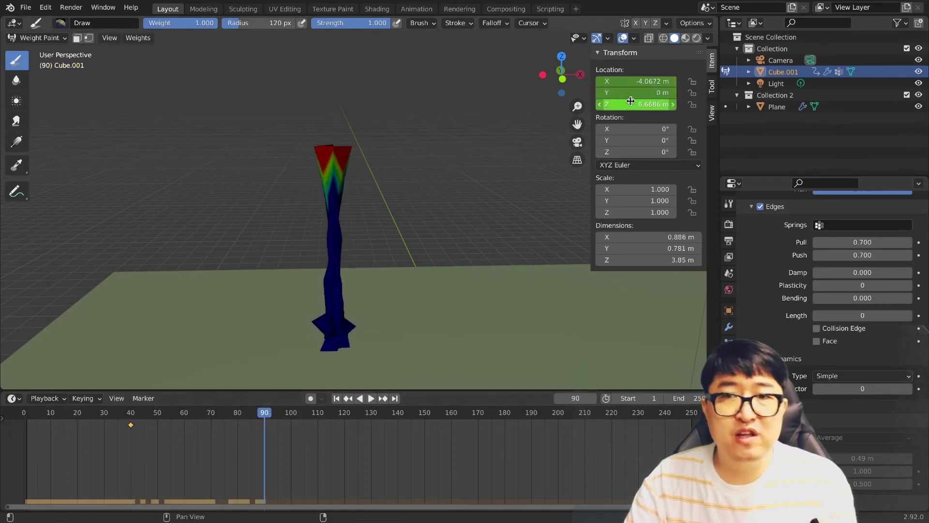
click(20, 40)
click(34, 44)
key(g)
key(x)
click(551, 212)
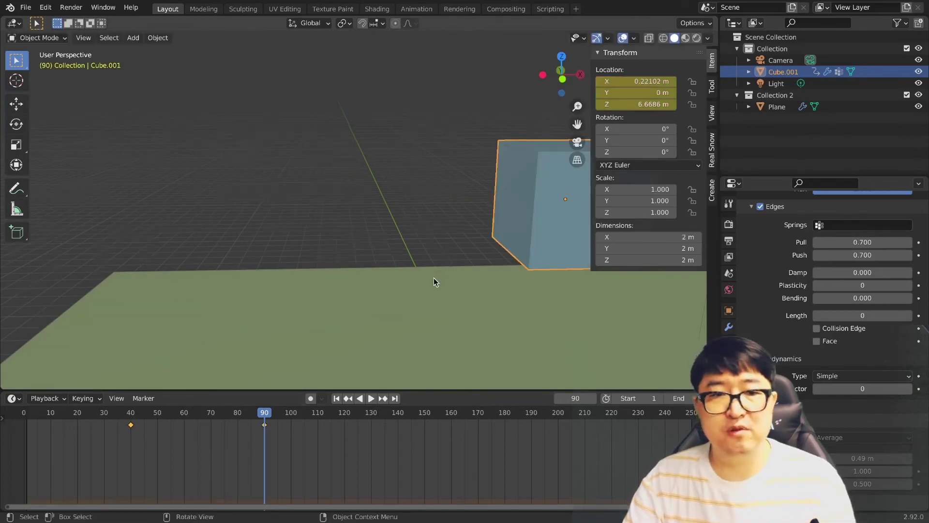
key(shift+Left)
key(space)
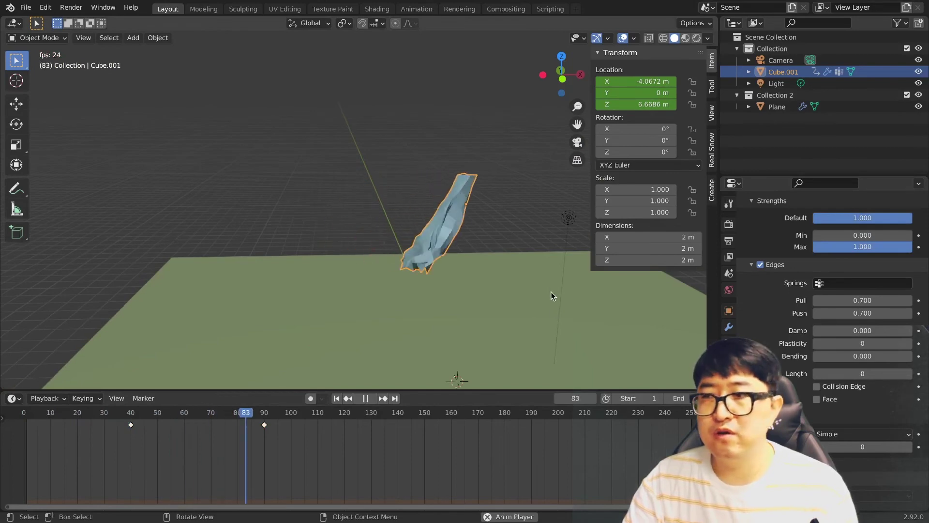
key(shift+Left)
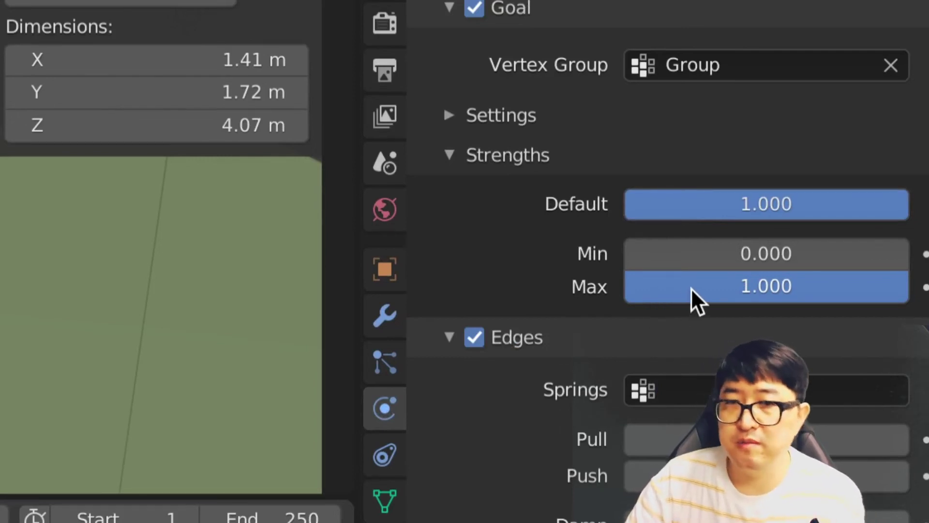
Step: Try goal Max strength 0.500 during playback, then undo back to 1.000 at frame 0
mouse_move(757, 312)
mouse_down()
mouse_move(721, 265)
mouse_move(878, 280)
mouse_move(750, 313)
mouse_up()
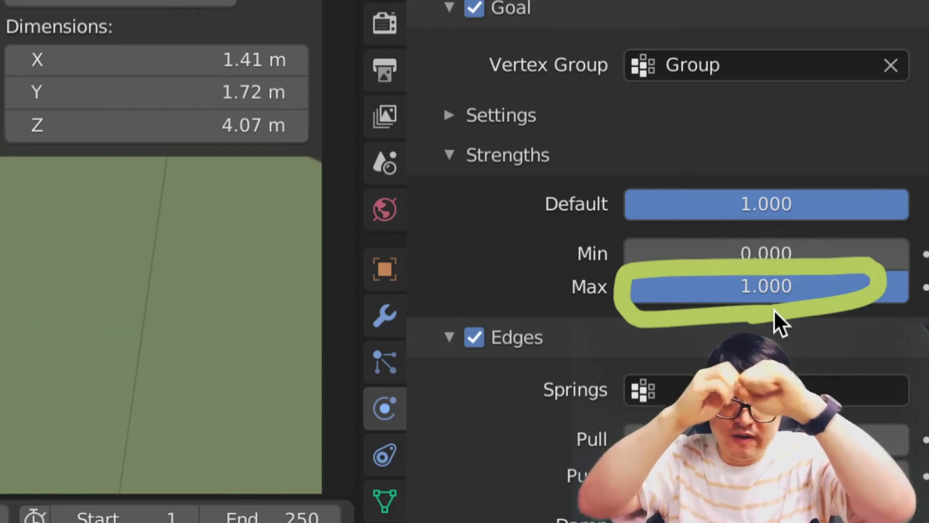
click(796, 296)
text(0.)
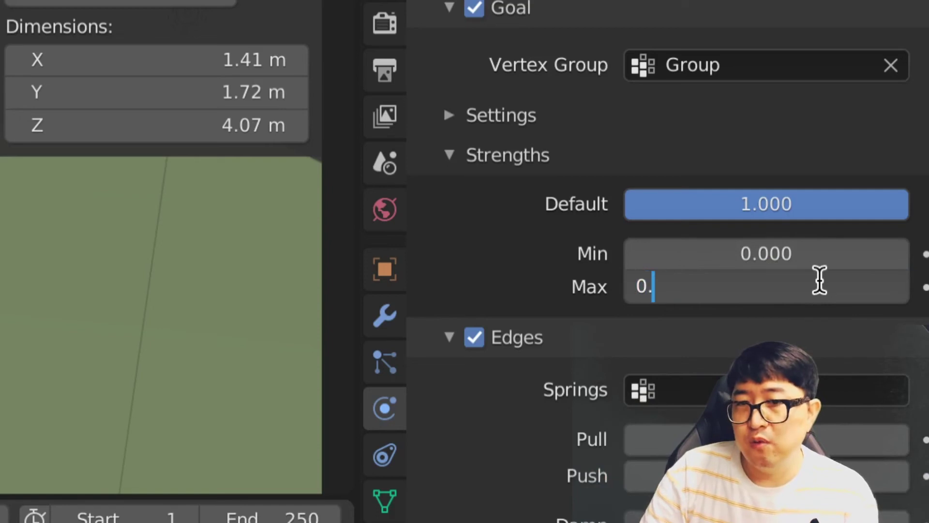
text(5)
key(Return)
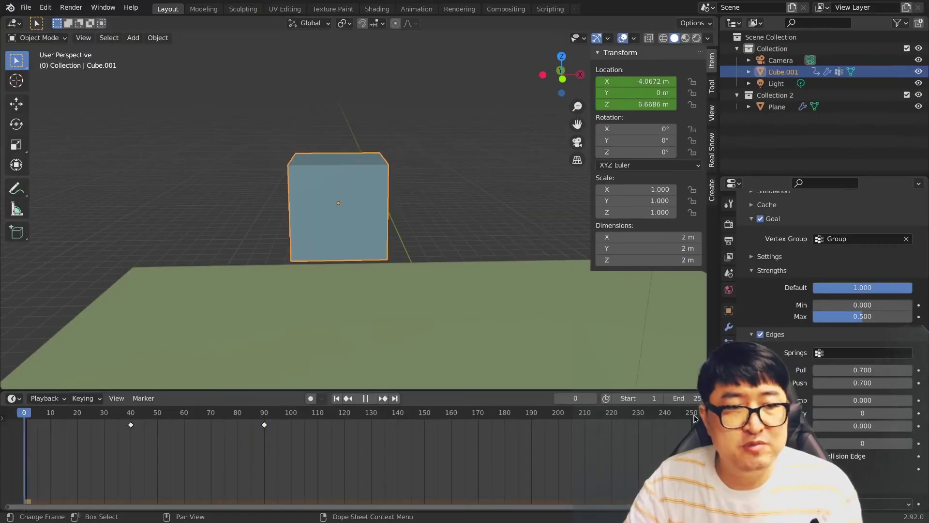
key(space)
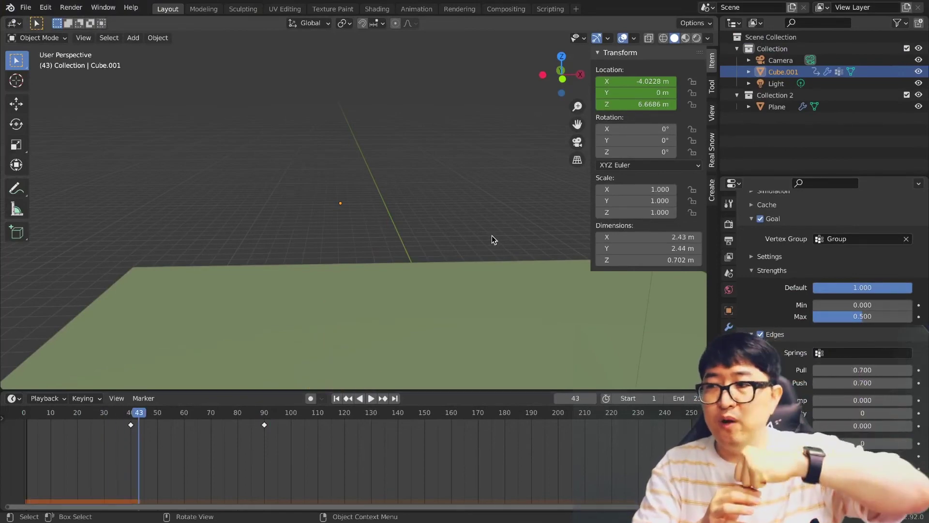
key(ctrl+z)
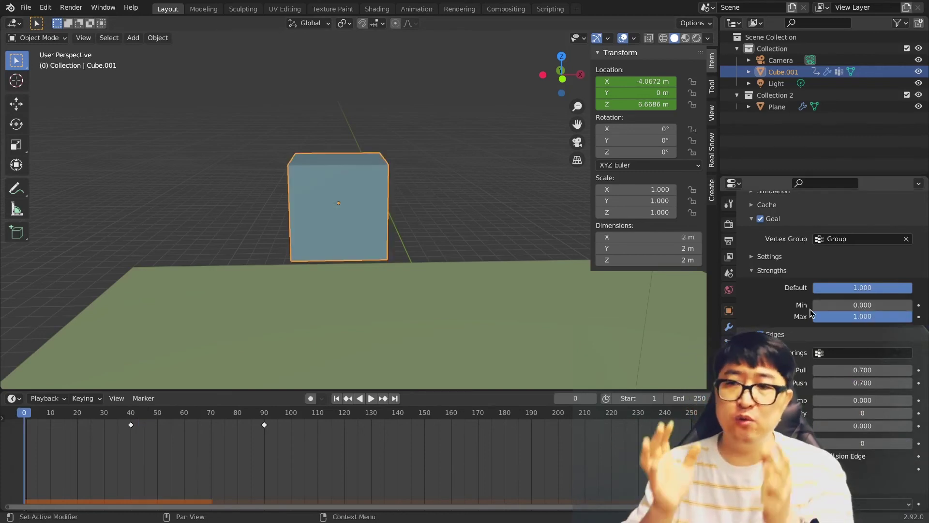
Step: Enter 0.9 as Cube.001's soft-body Goal Strengths Min value
click(896, 306)
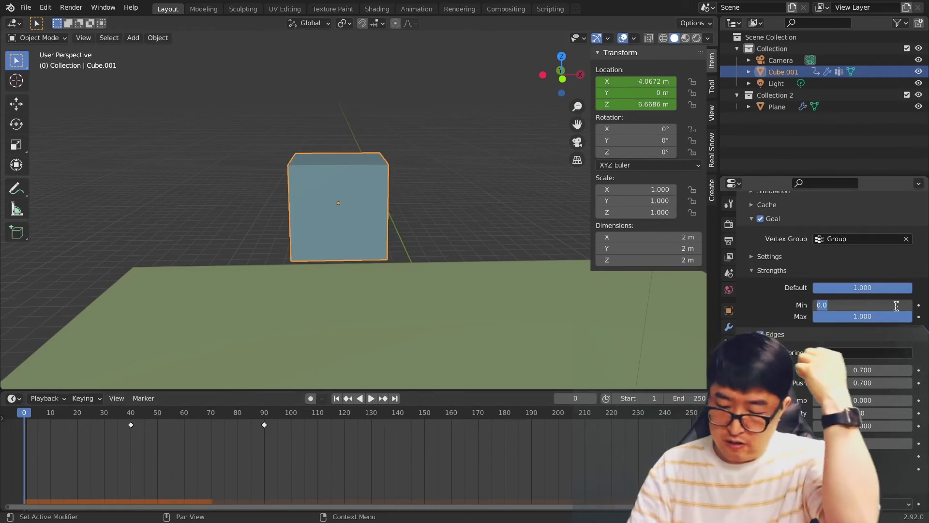
text(0.9)
key(Return)
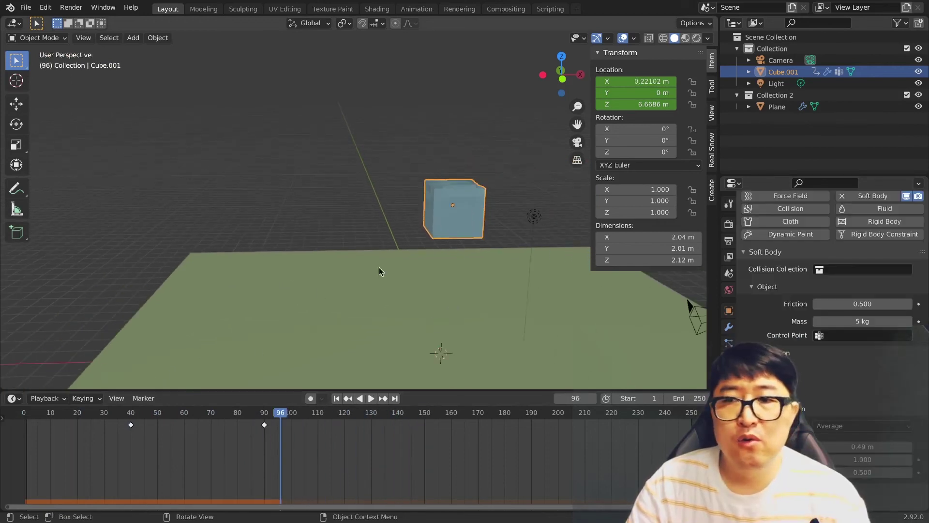
click(320, 194)
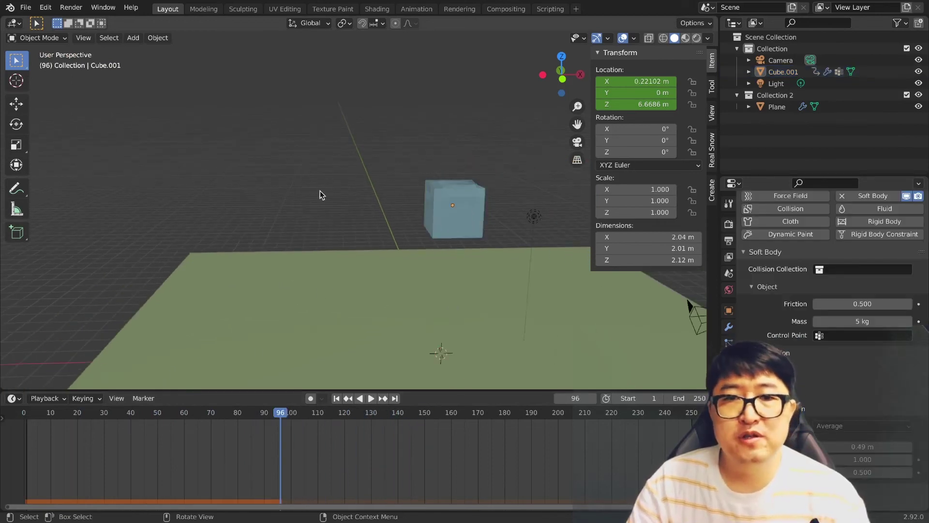
scroll(380, 176, down, 3)
mouse_move(438, 132)
middle_down()
mouse_move(443, 267)
mouse_move(391, 108)
middle_up()
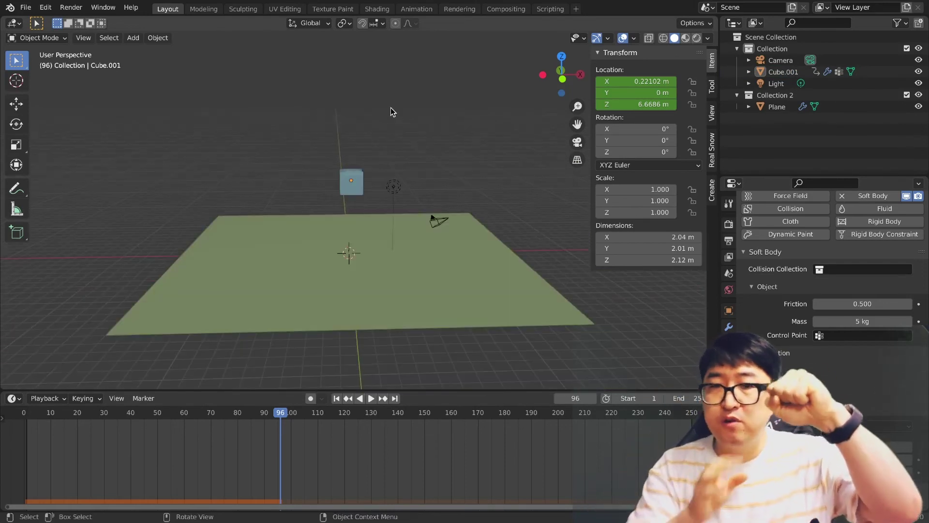
mouse_move(390, 107)
middle_down()
mouse_move(401, 310)
mouse_move(400, 281)
middle_up()
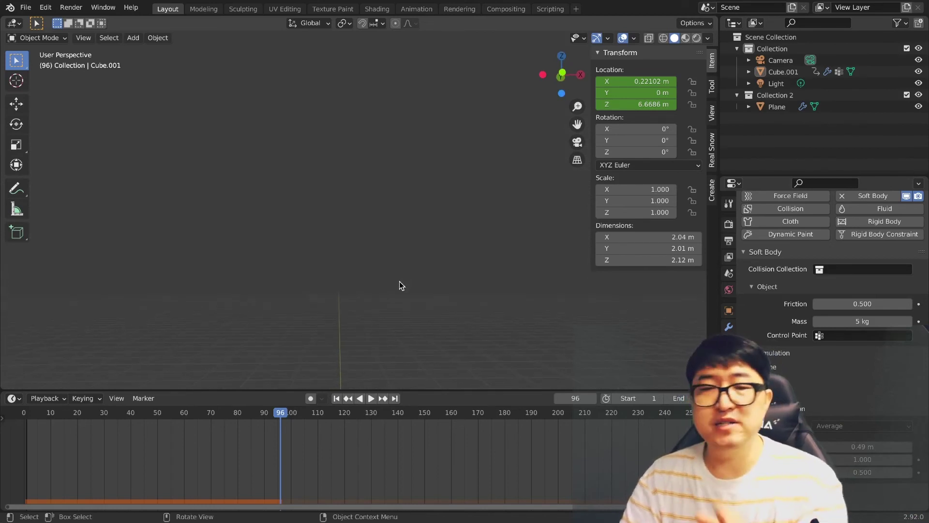
Step: Add a plane, raise it to 59.48 m, and rotate it 90° upright
key(shift+a)
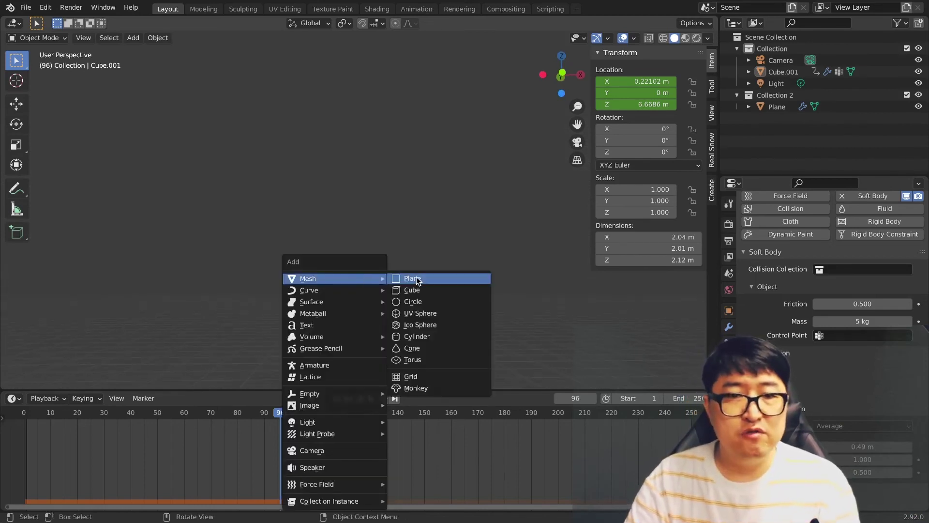
click(421, 279)
key(g)
key(z)
click(404, 263)
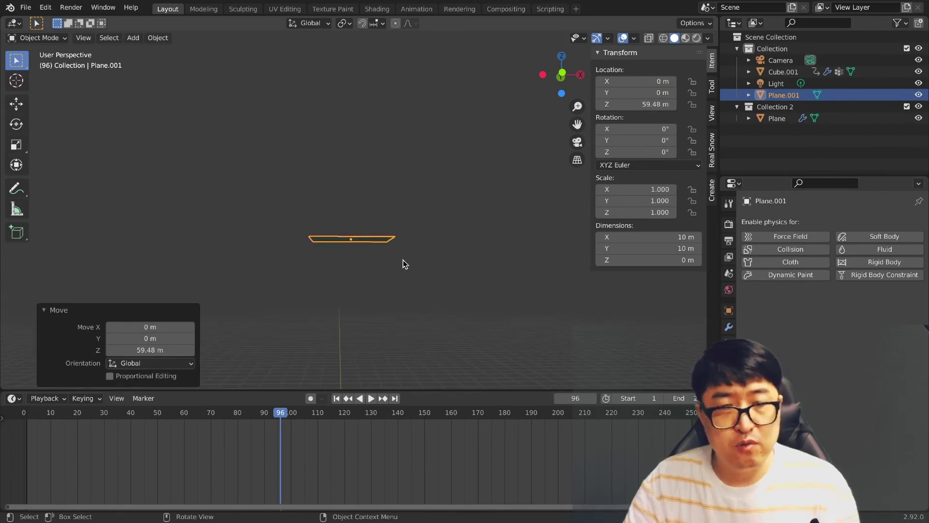
text(r)
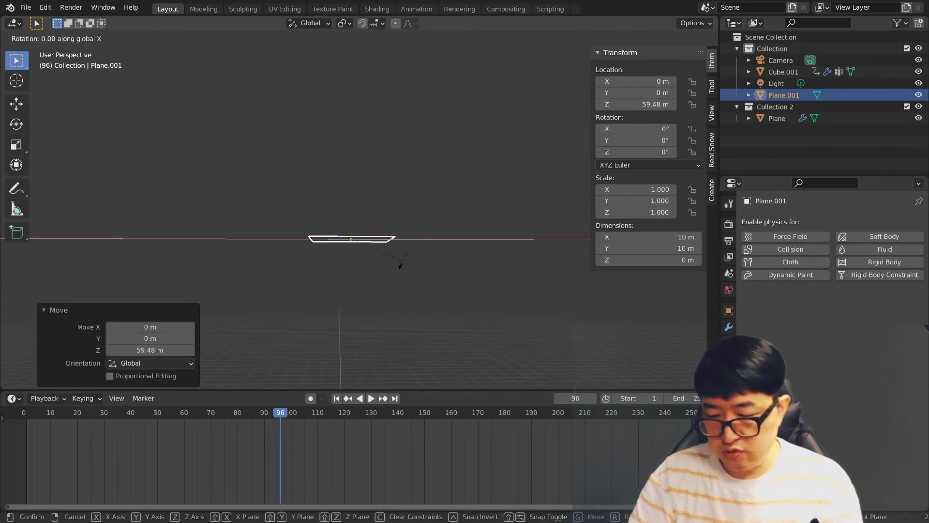
text(90)
key(Return)
Step: Subdivide the plane in Edit Mode with 10 cuts and deselect all vertices
key(Tab)
right_click(333, 248)
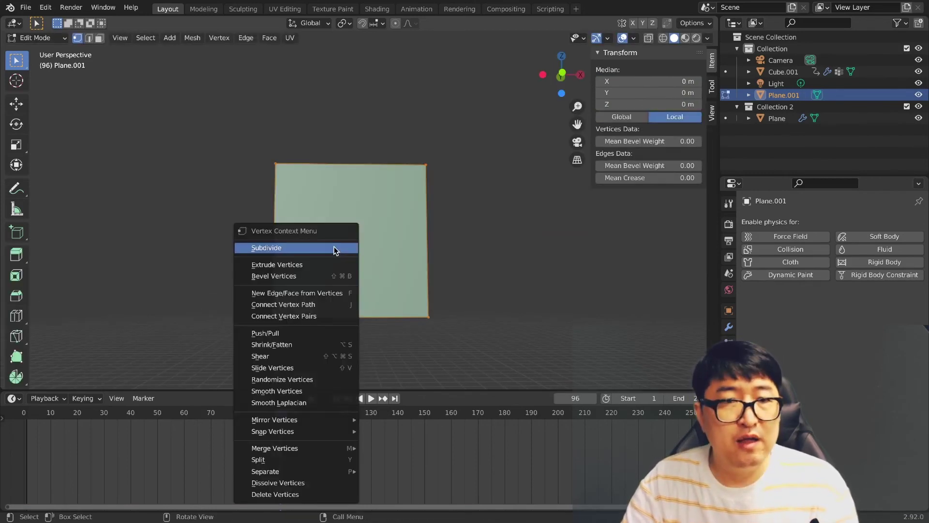
click(333, 248)
click(190, 299)
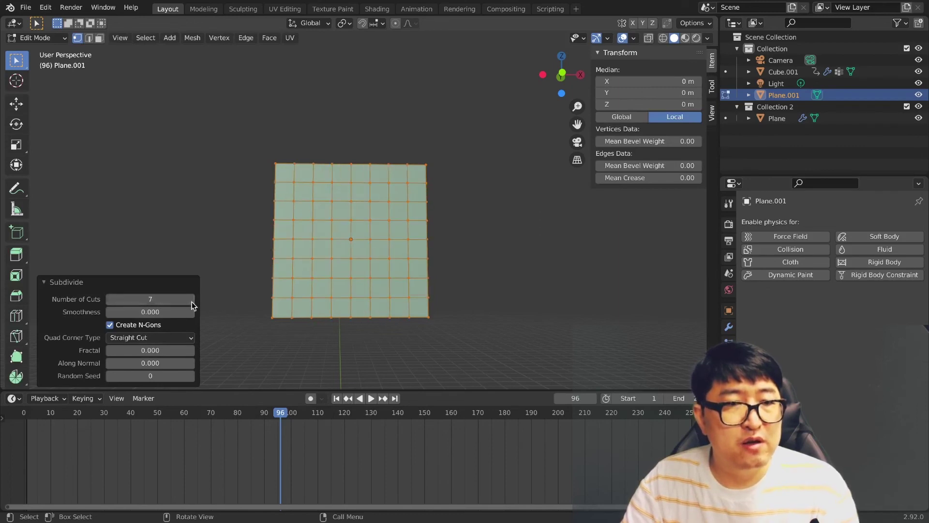
click(191, 299)
click(439, 165)
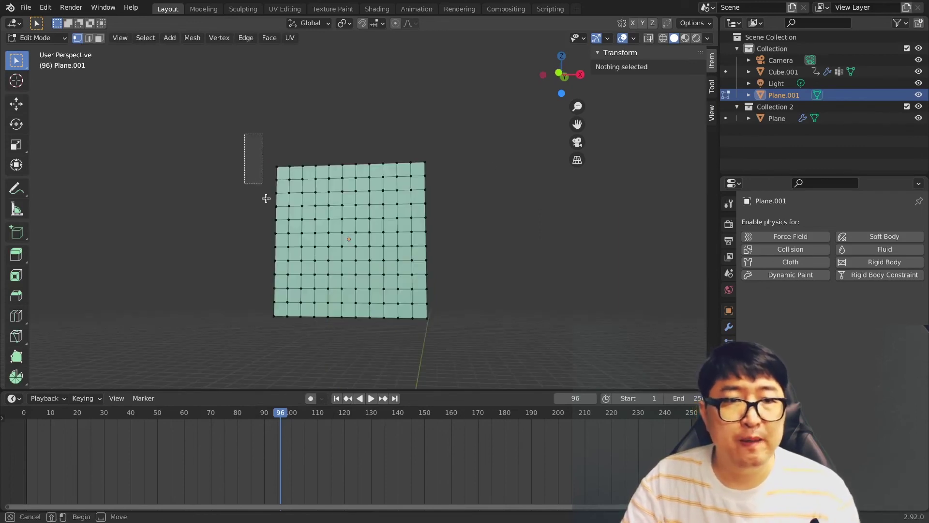
Step: Assign the plane's left vertex column to a new vertex group 'Group', check its weights, return to Object Mode
drag(276, 337, 281, 336)
mouse_move(280, 336)
middle_down()
mouse_move(417, 313)
mouse_move(390, 300)
middle_up()
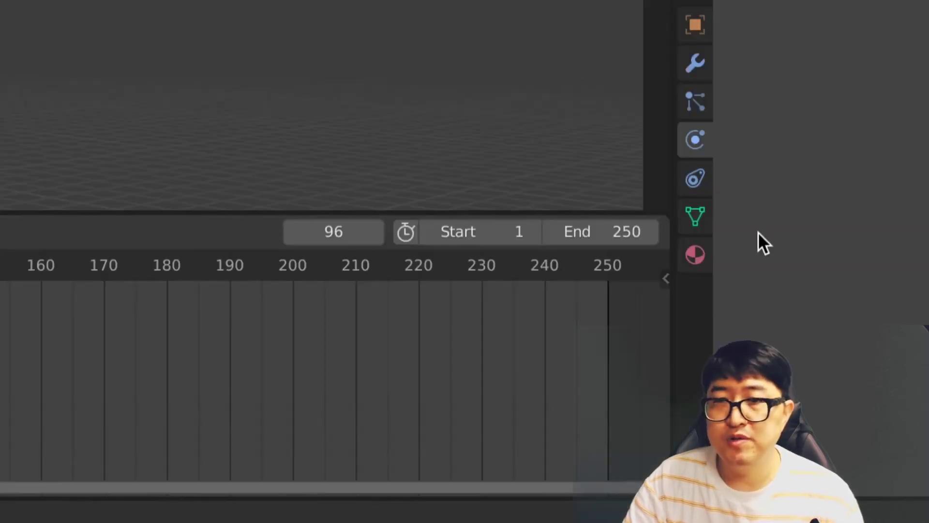
click(701, 217)
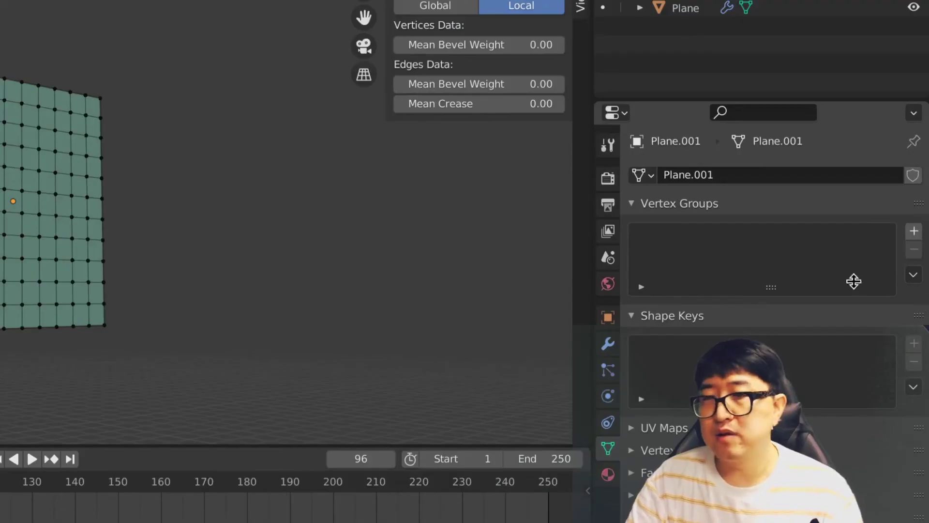
click(913, 234)
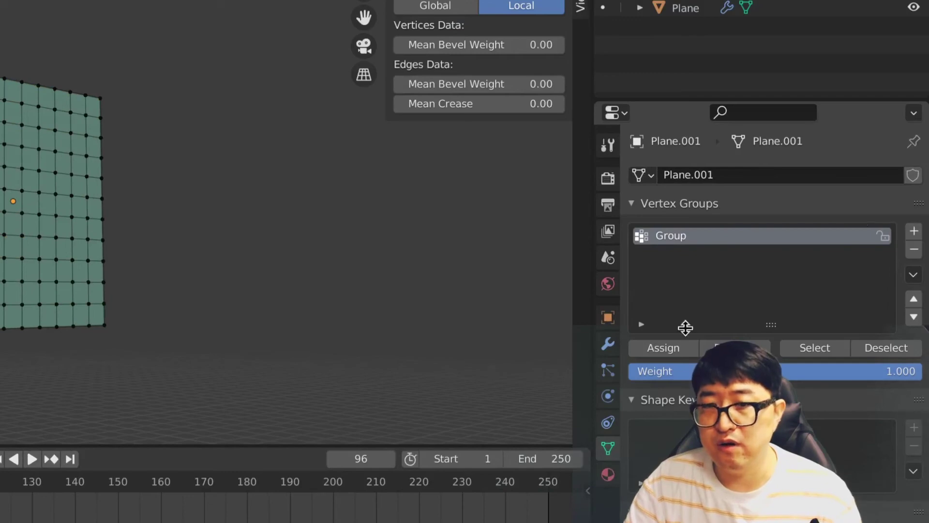
click(667, 351)
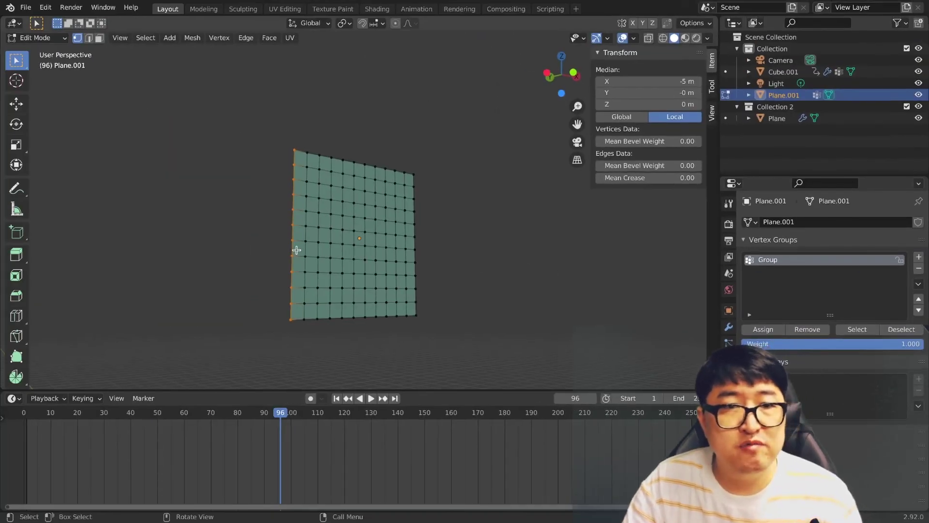
click(36, 38)
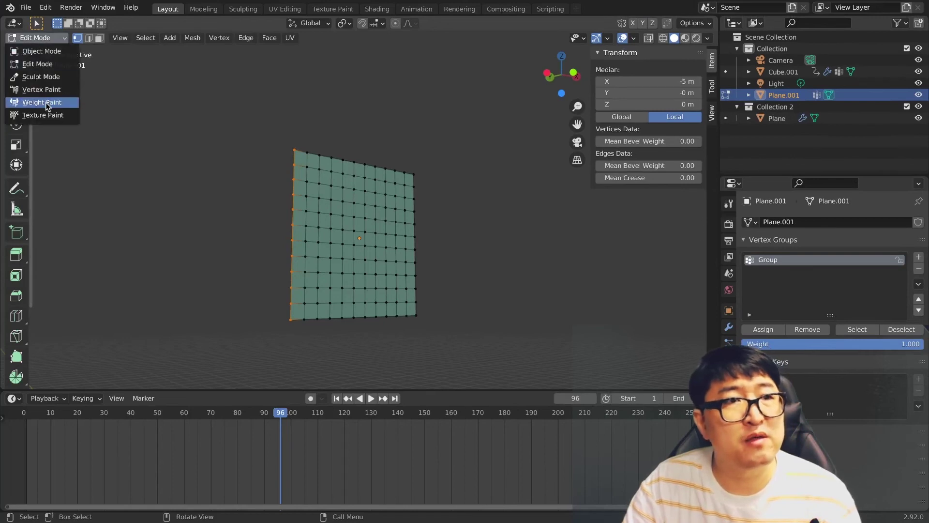
click(38, 100)
click(29, 38)
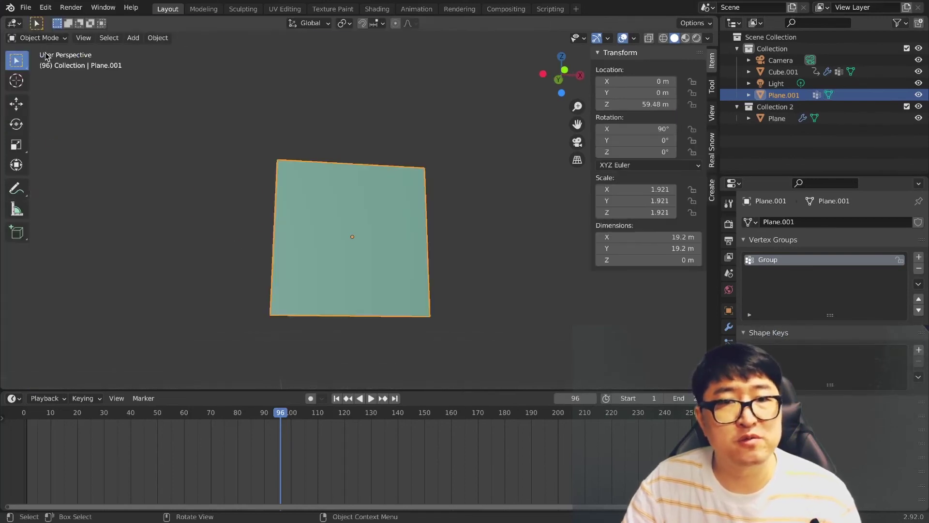
Step: Make the plane a soft body using Group as its goal vertex group
click(729, 358)
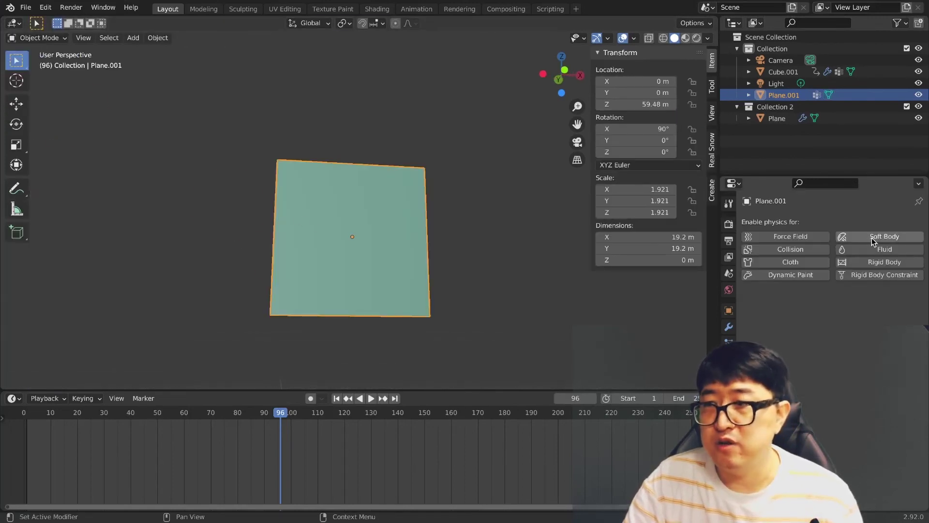
click(872, 237)
scroll(790, 379, down, 5)
click(819, 300)
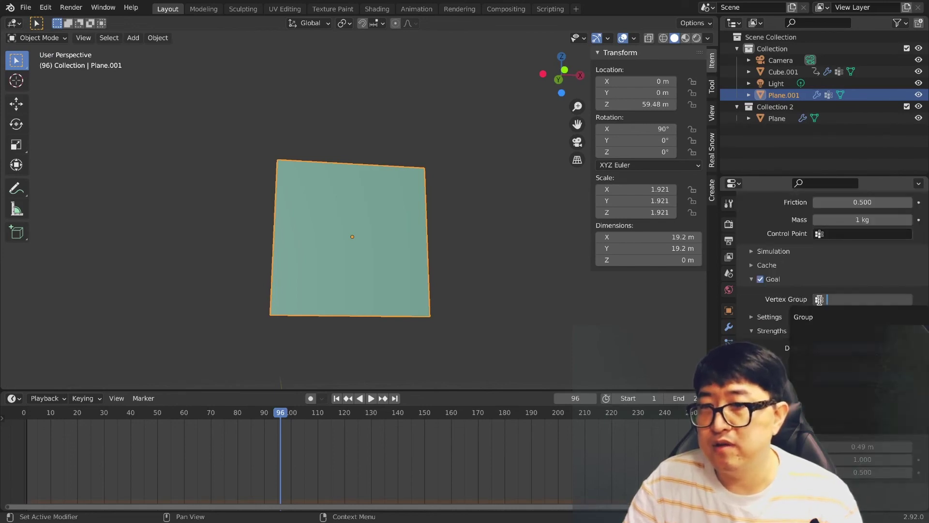
click(812, 318)
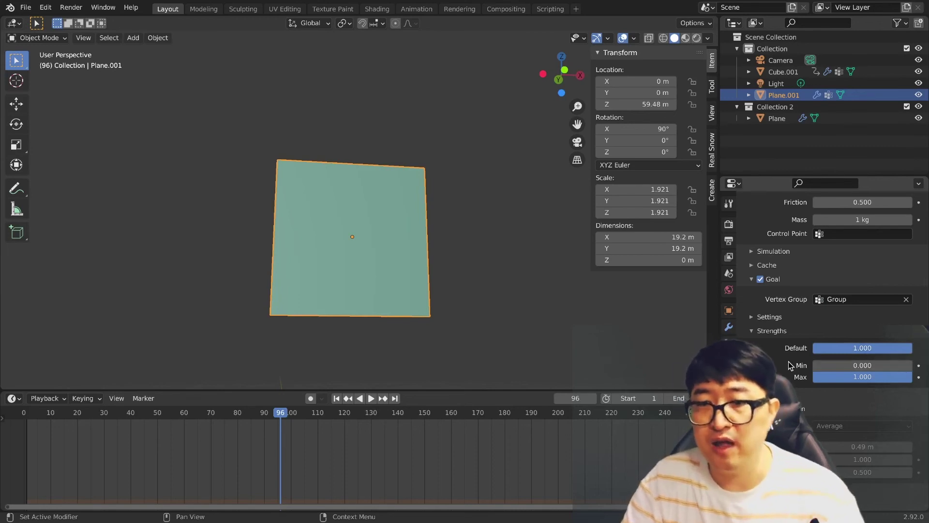
Step: Set the soft body's edge Bending stiffness to 2
scroll(788, 361, up, 10)
scroll(804, 360, down, 2)
scroll(814, 360, down, 4)
scroll(817, 340, down, 3)
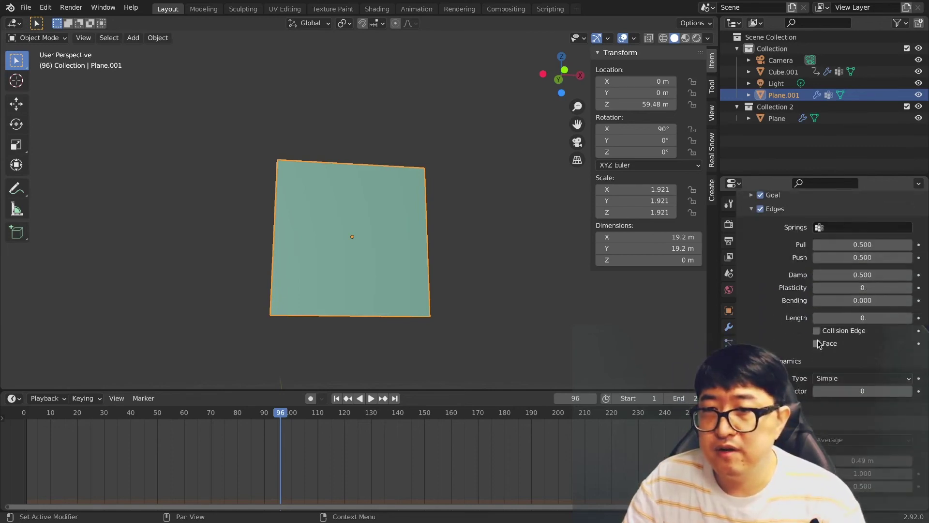
click(863, 300)
text(2)
key(Return)
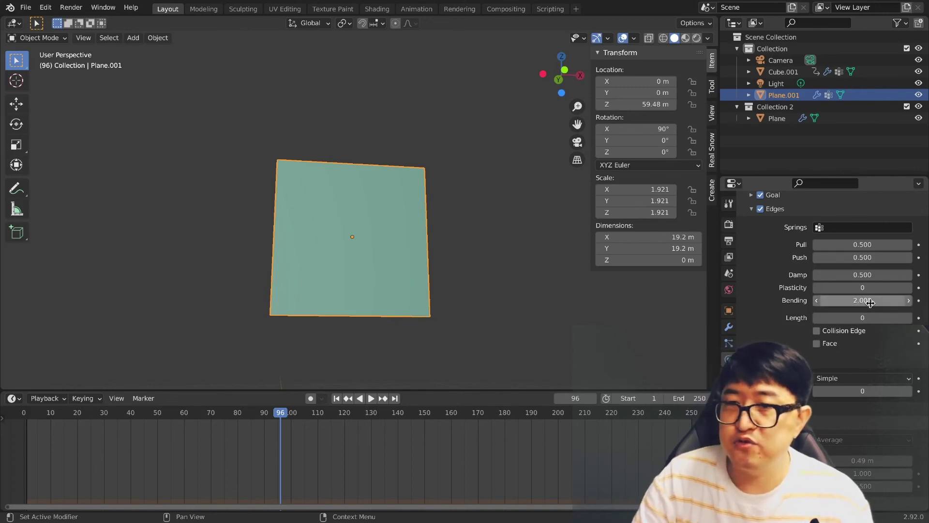
Step: Expand the soft-body Object settings (mass 3 kg) and play back the flapping plane
scroll(792, 304, up, 3)
scroll(792, 304, up, 5)
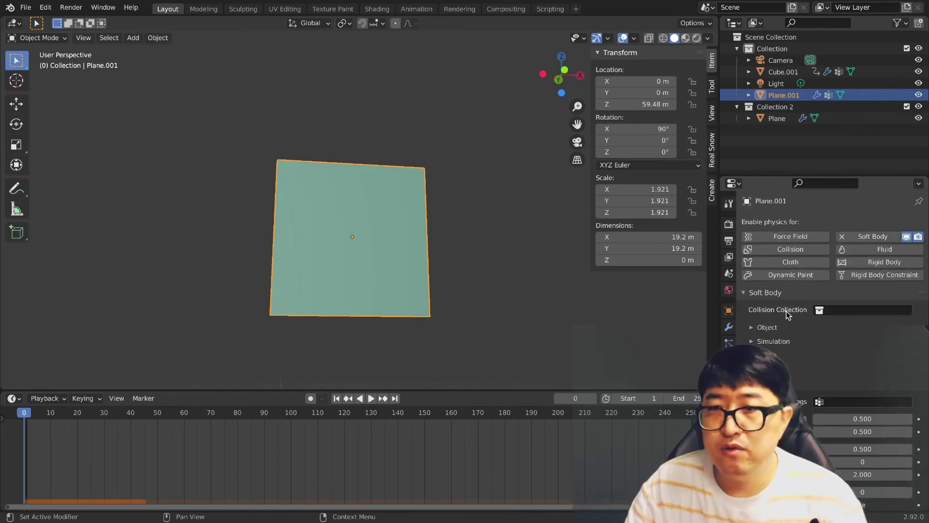
click(753, 327)
scroll(823, 330, down, 2)
key(space)
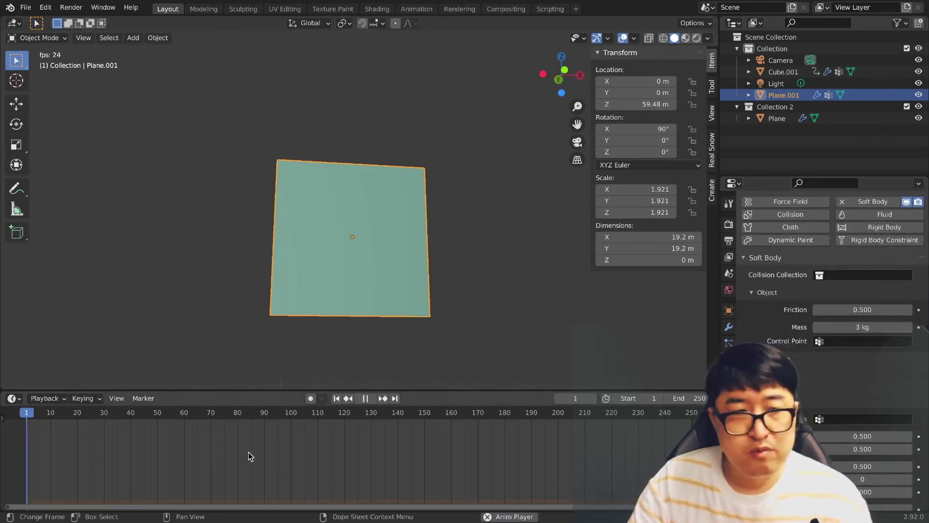
drag(387, 420, 24, 420)
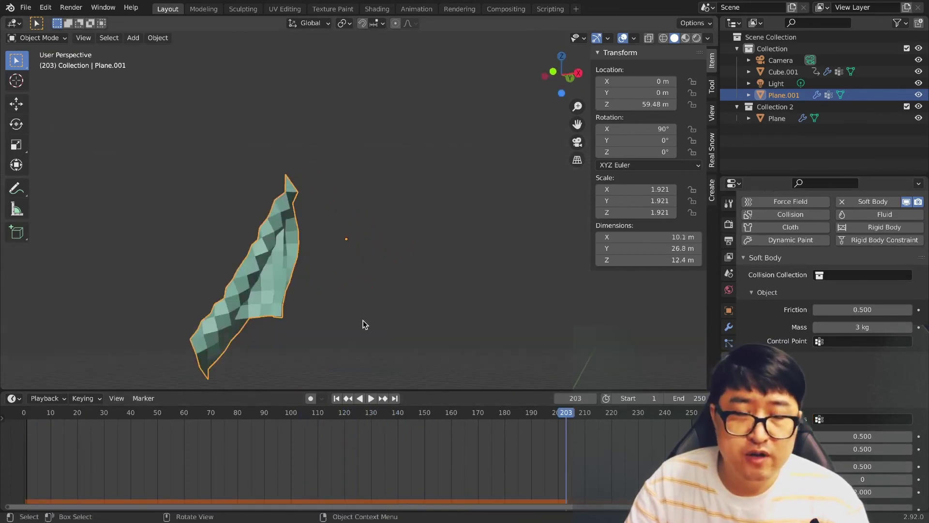
Step: Add a Wind force field, move it, rotate it 90° on Y, and scale it to 2.865
key(shift+a)
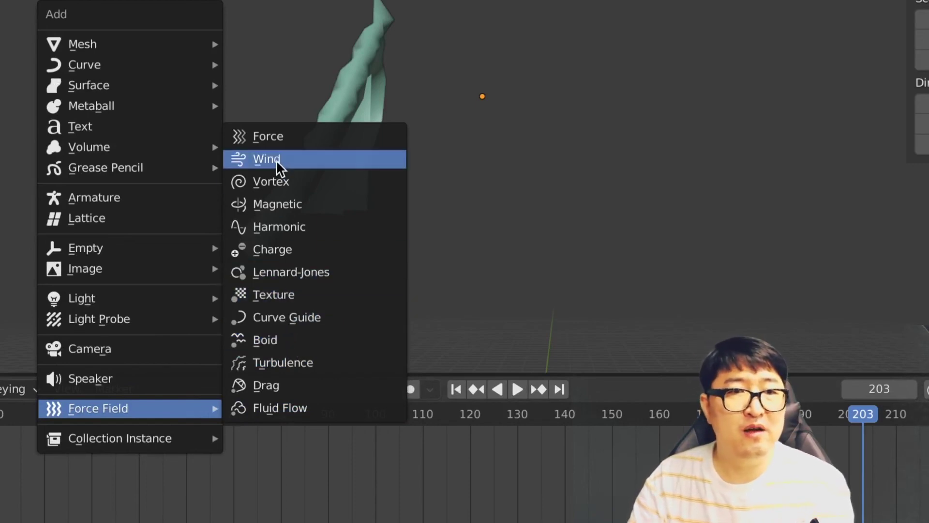
click(305, 162)
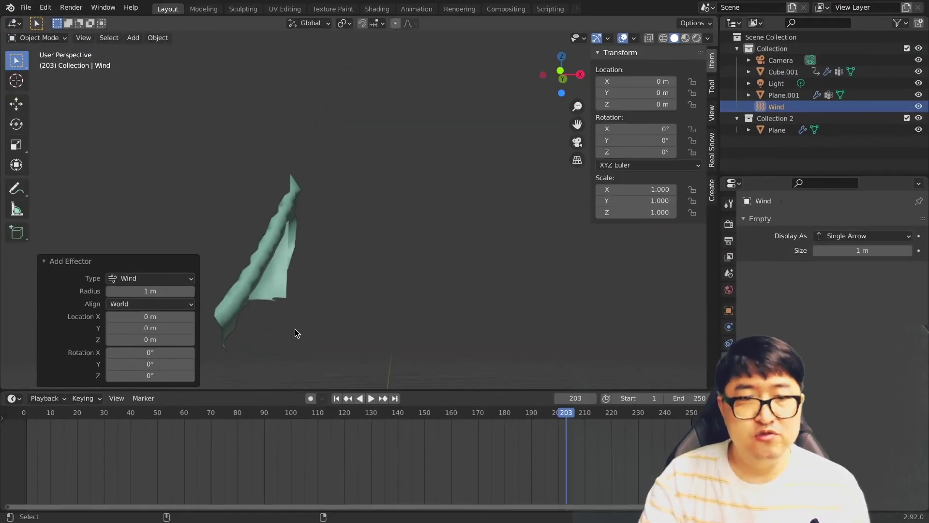
key(g)
key(r)
text(y)
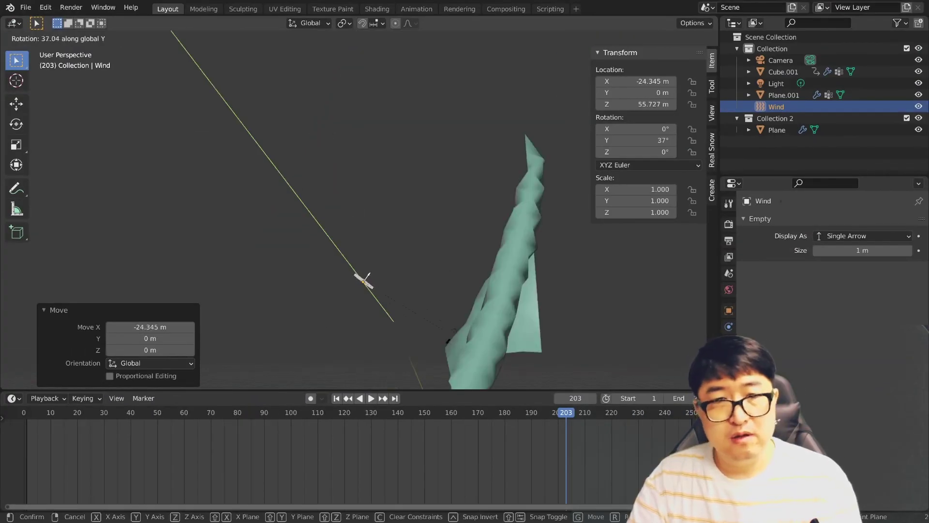
text(90)
key(Return)
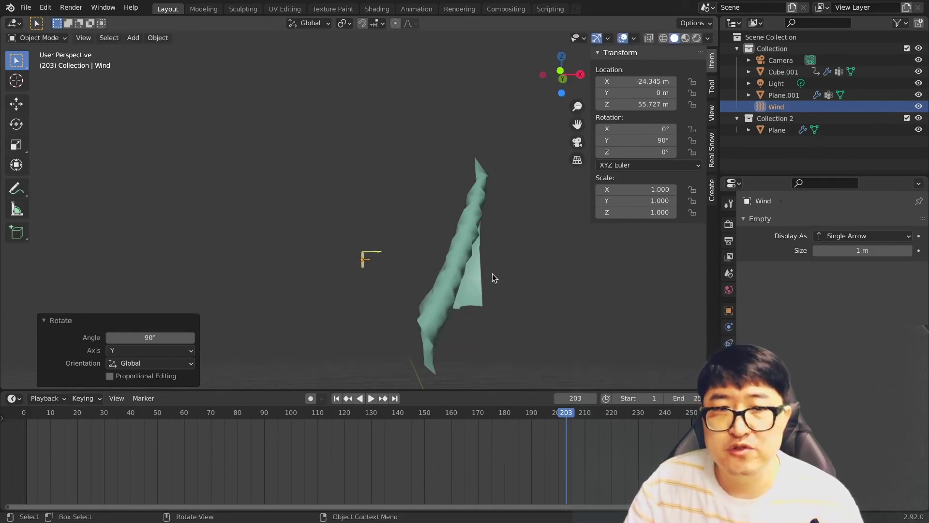
key(s)
Step: Set the Wind force field Strength to 0
click(768, 262)
click(729, 327)
click(853, 323)
text(1.6)
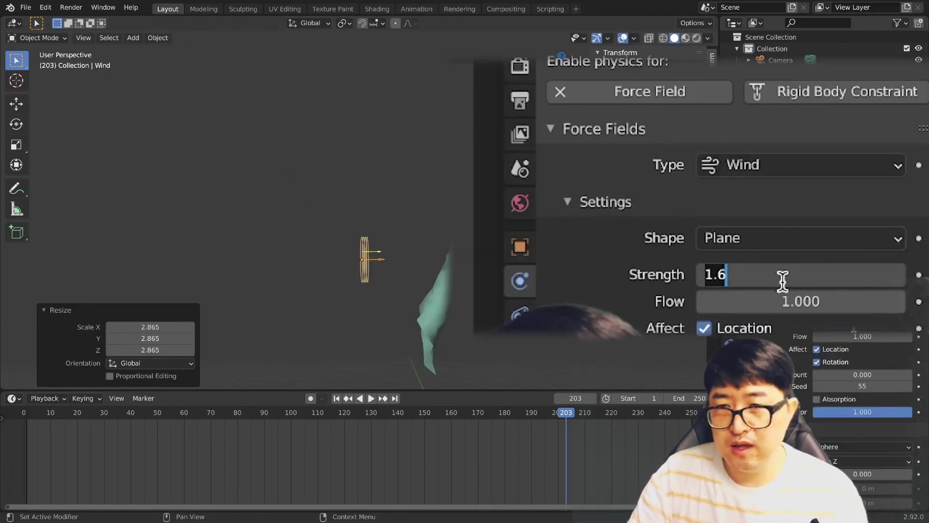
text(0)
key(Return)
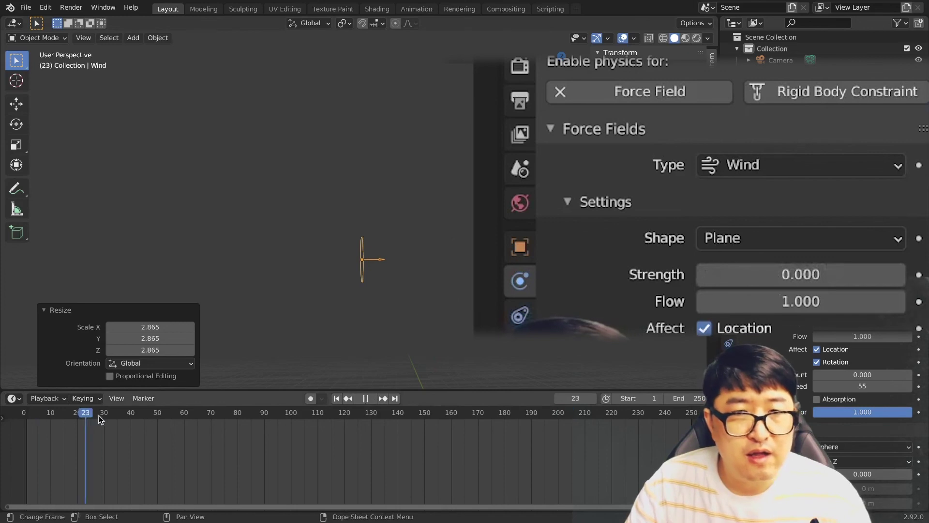
Step: Keyframe Wind Strength 0 at frame 80 and a higher value at frame 100, then replay
drag(52, 414, 237, 412)
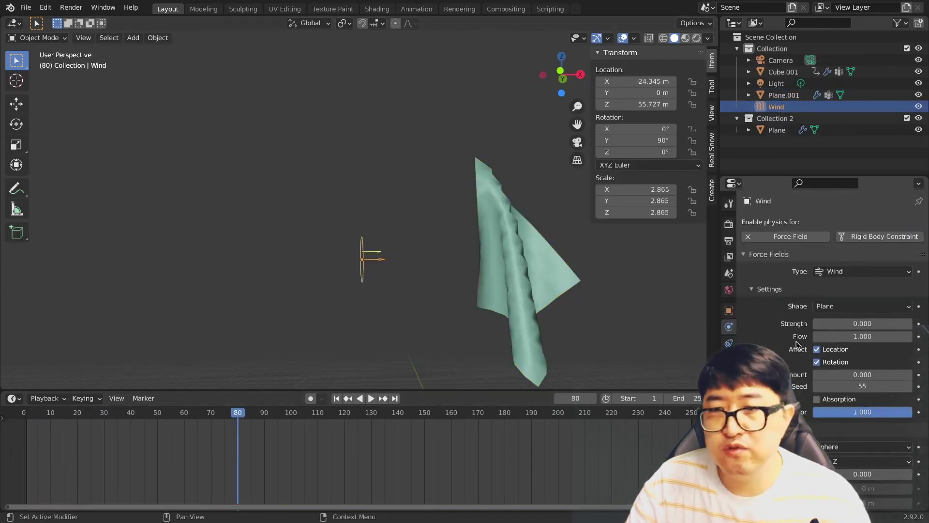
key(i)
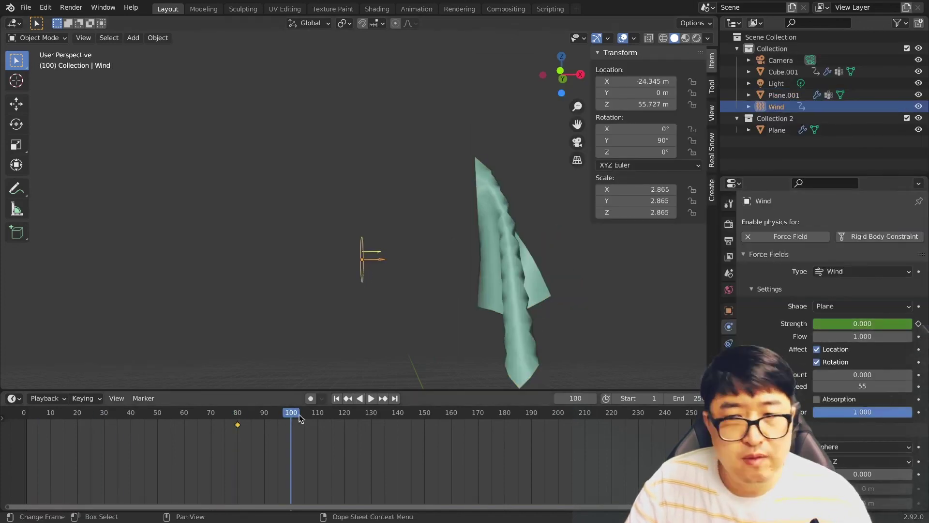
drag(852, 326, 901, 326)
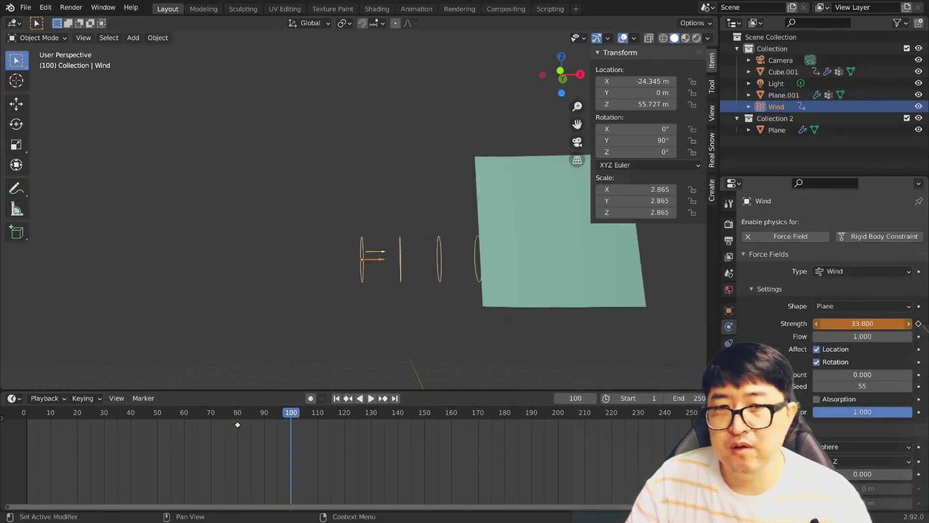
click(919, 324)
key(shift+Left)
key(space)
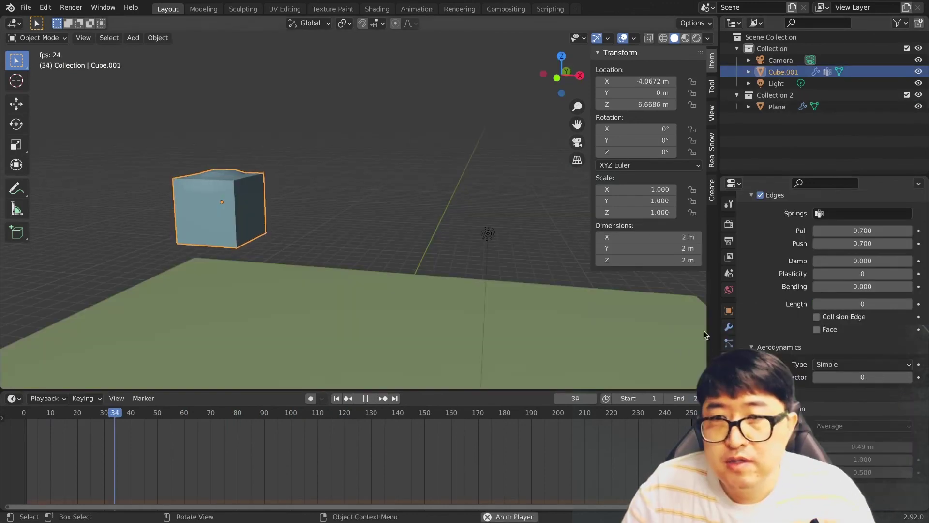
Step: Tick Self Collision in Cube.001's Soft Body panel
scroll(751, 275, up, 5)
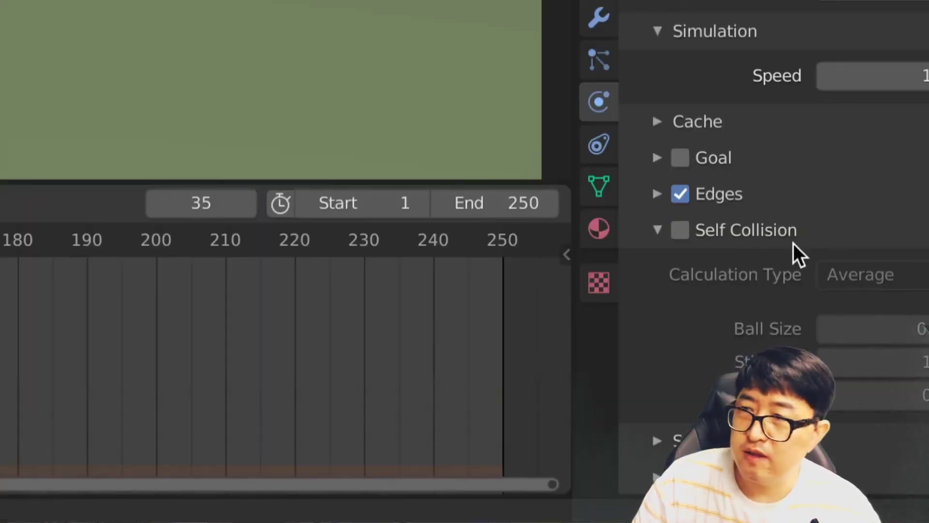
click(680, 230)
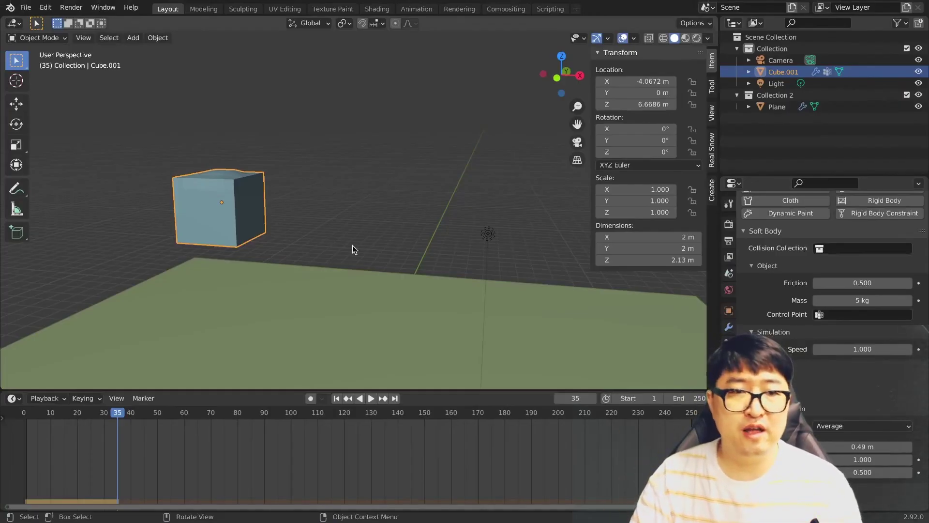
Step: Duplicate the whole cube mesh in Edit Mode and place the copy above the original
key(Tab)
middle_drag(291, 266, 381, 219)
key(a)
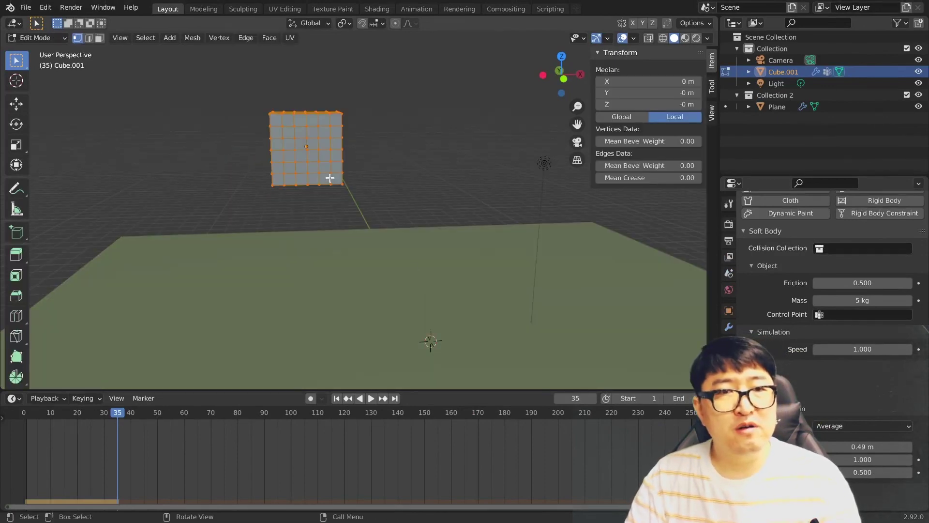
key(shift+d)
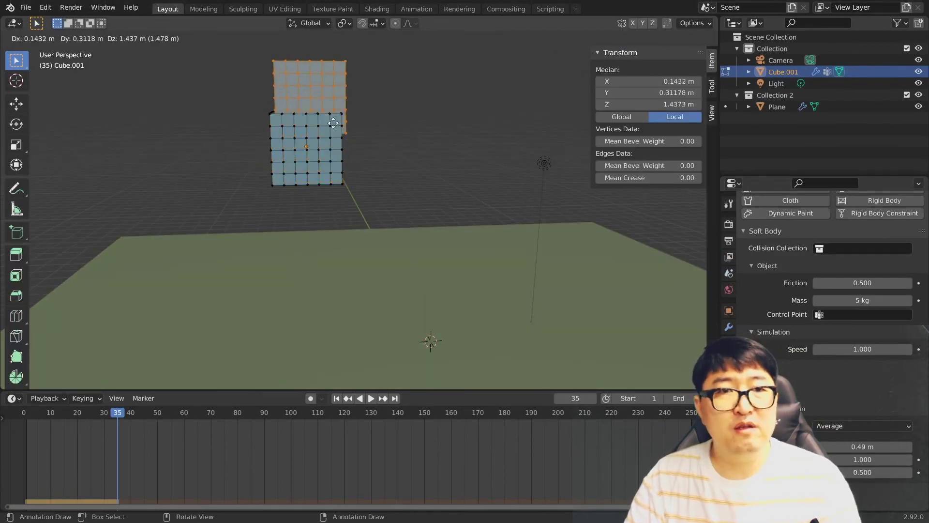
click(294, 73)
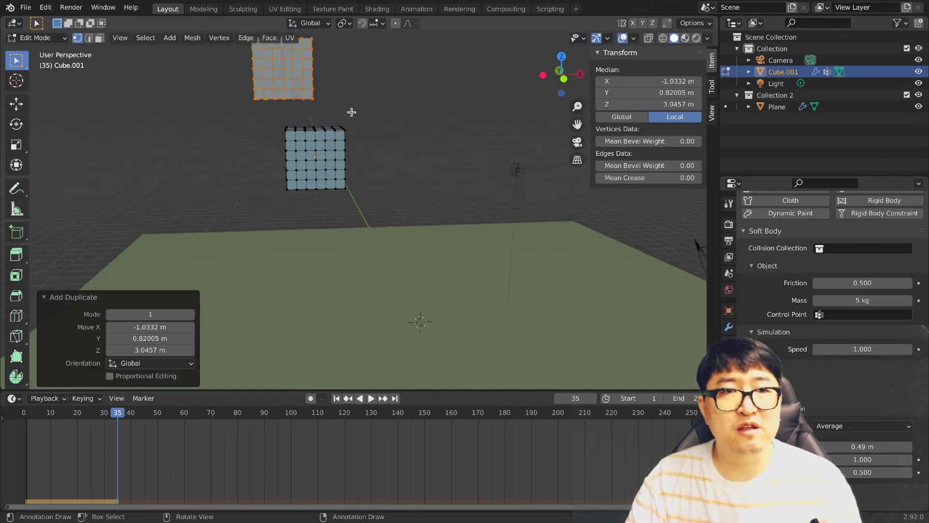
middle_drag(350, 110, 418, 160)
click(417, 160)
key(Tab)
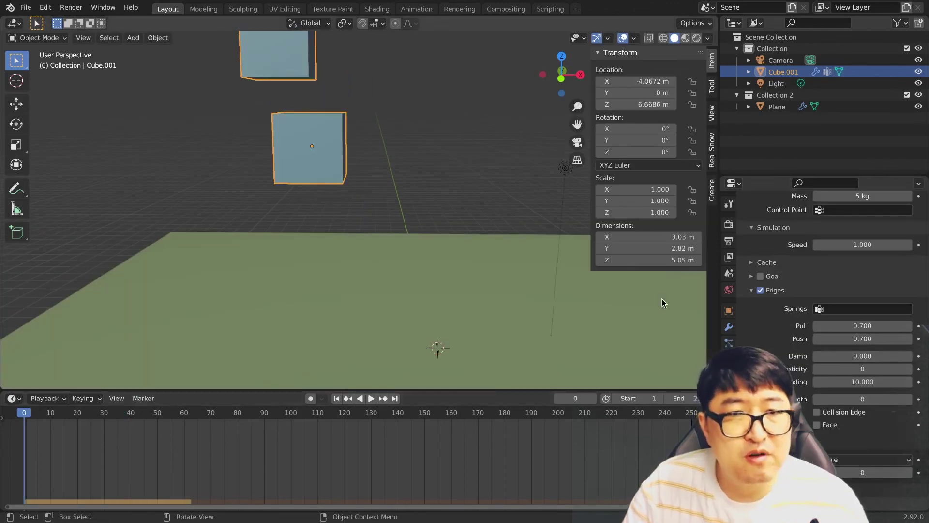
Step: Play the two-cube simulation briefly, then return the timeline to the first frame
key(space)
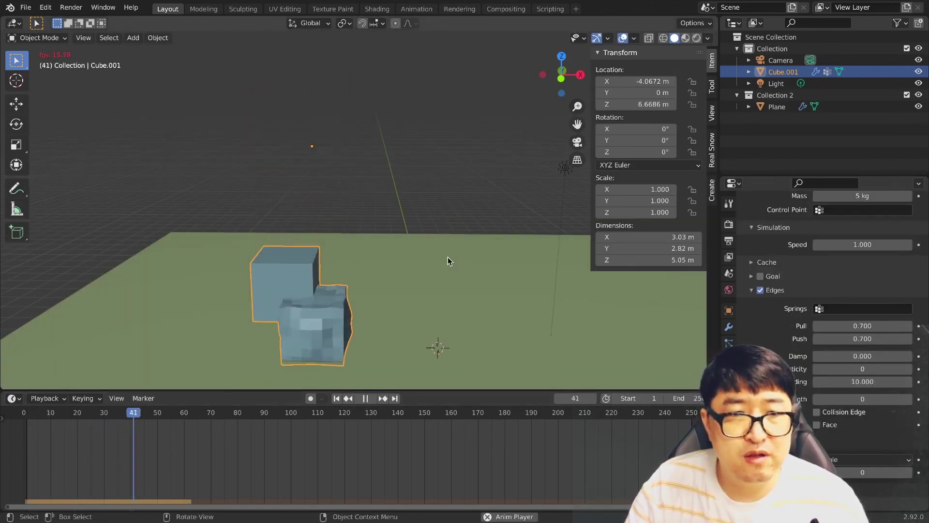
key(space)
mouse_move(299, 338)
middle_down()
mouse_move(351, 41)
mouse_move(280, 336)
middle_up()
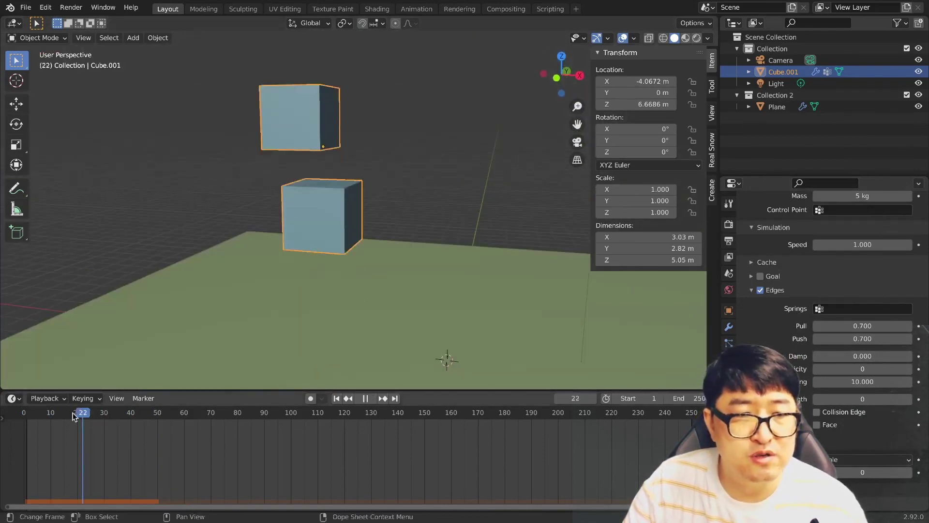
drag(143, 413, 24, 413)
middle_drag(342, 201, 342, 145)
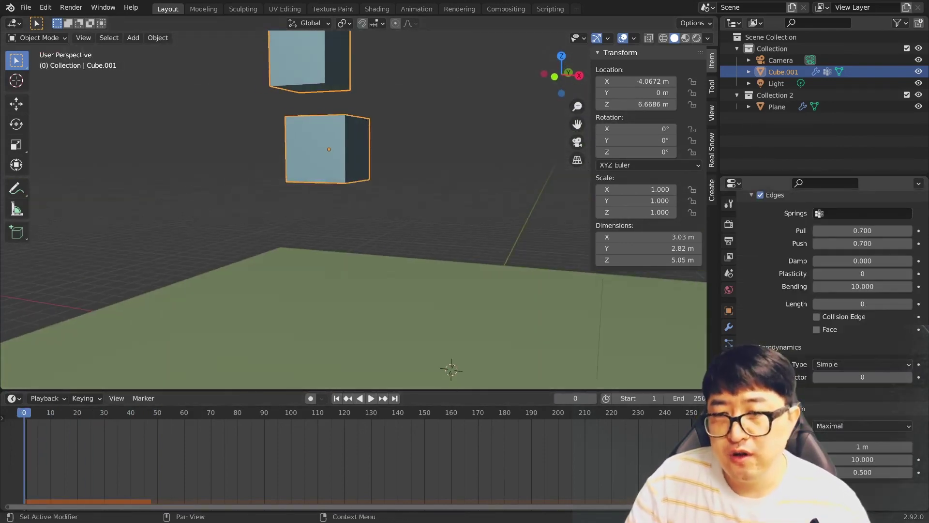
Step: Set Self Collision Calculation to Maximal and preview the fall, stopping at frame 65
click(842, 426)
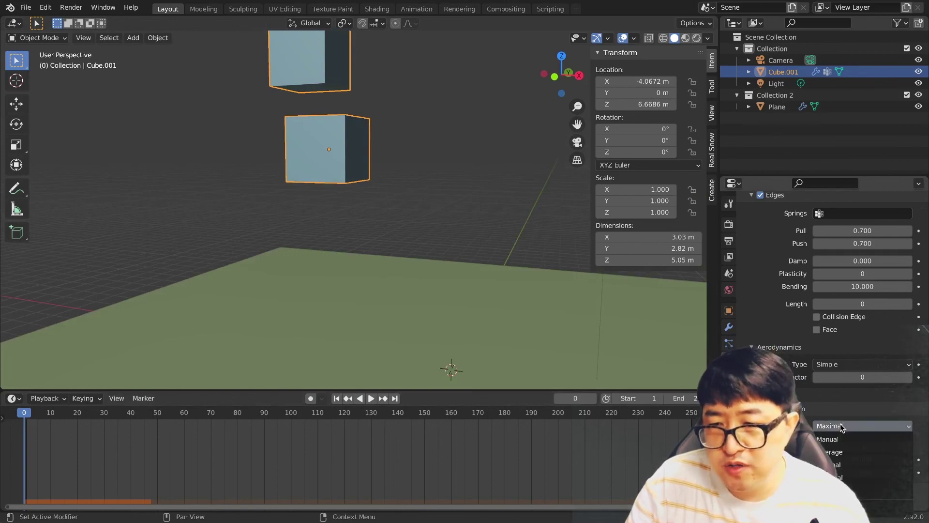
click(843, 479)
scroll(111, 272, down, 1)
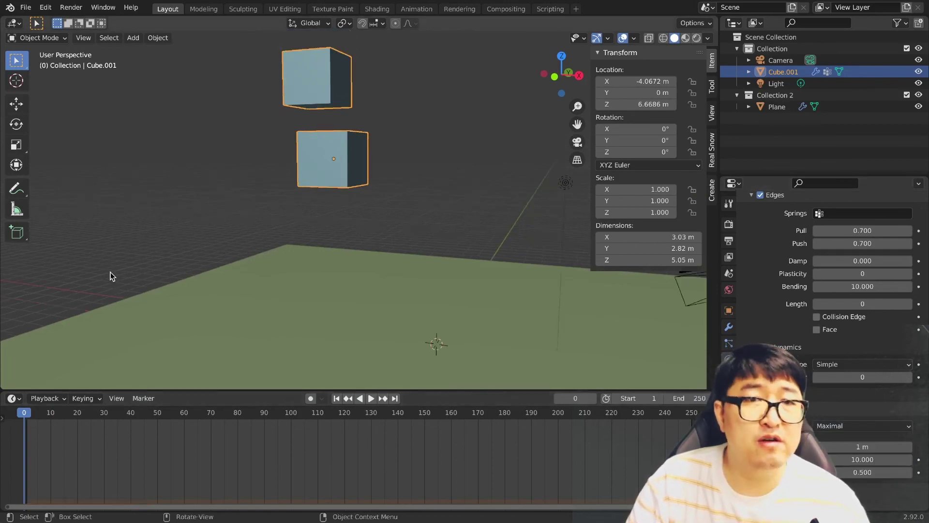
key(space)
click(138, 286)
middle_drag(137, 286, 97, 339)
click(29, 417)
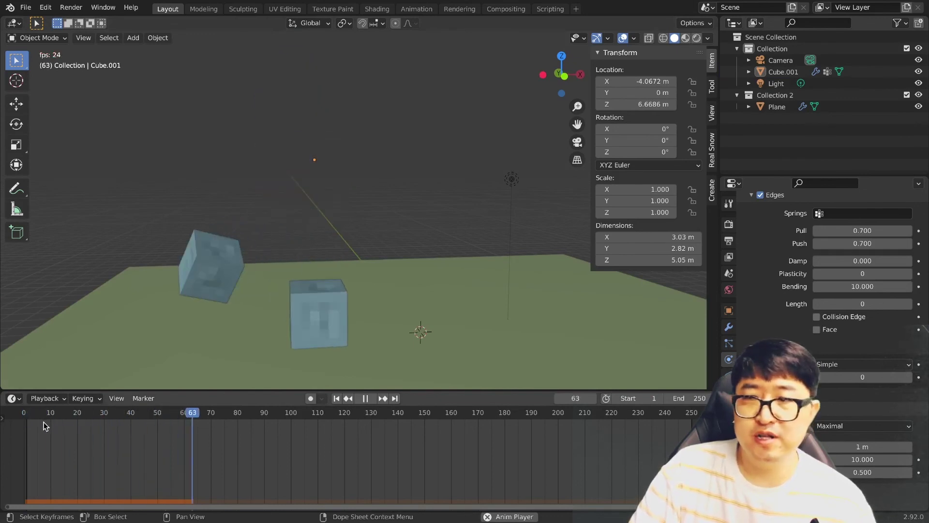
click(44, 425)
key(Escape)
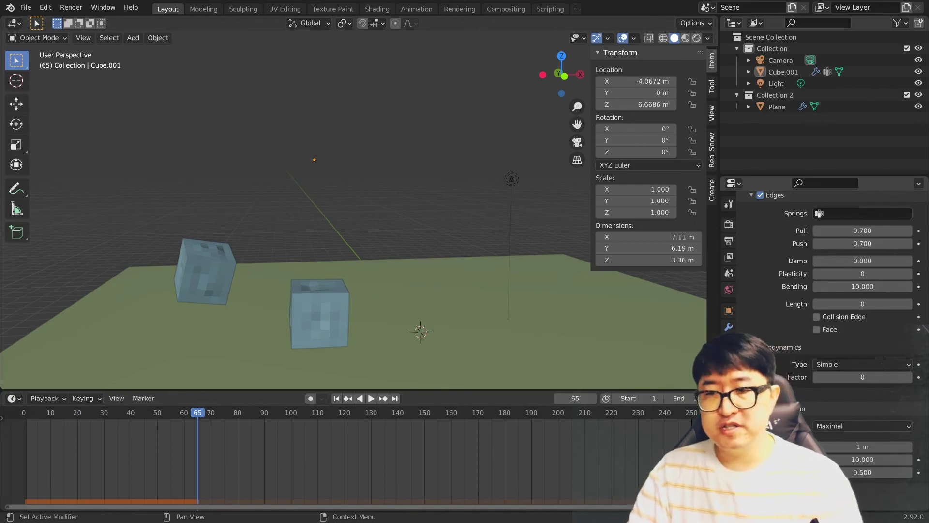
Step: Rewind to the start and replay the two-cube soft-body simulation
scroll(793, 328, down, 10)
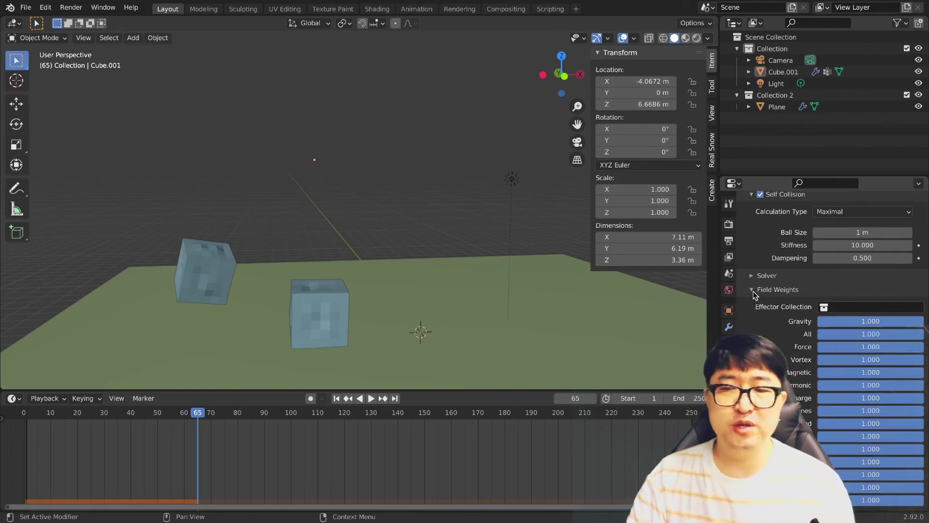
scroll(753, 293, up, 8)
scroll(753, 292, up, 2)
scroll(822, 290, down, 5)
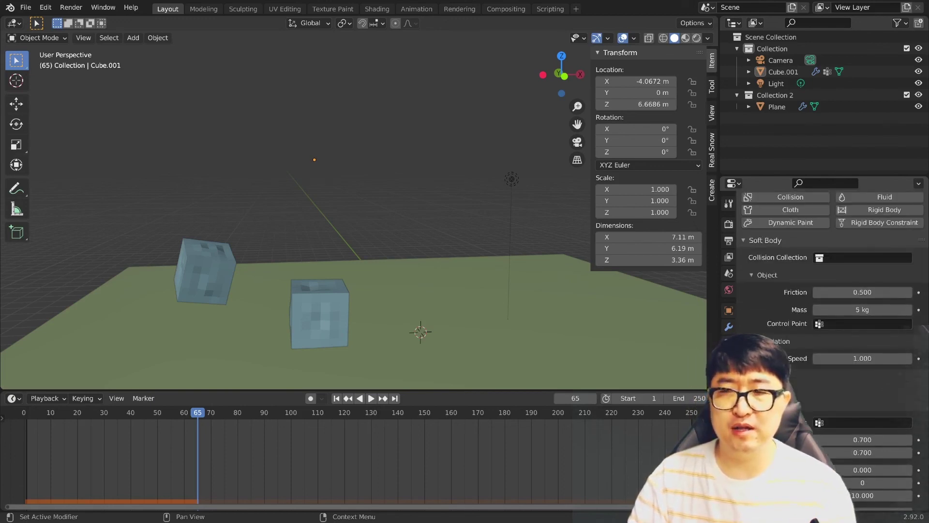
key(shift+Left)
key(space)
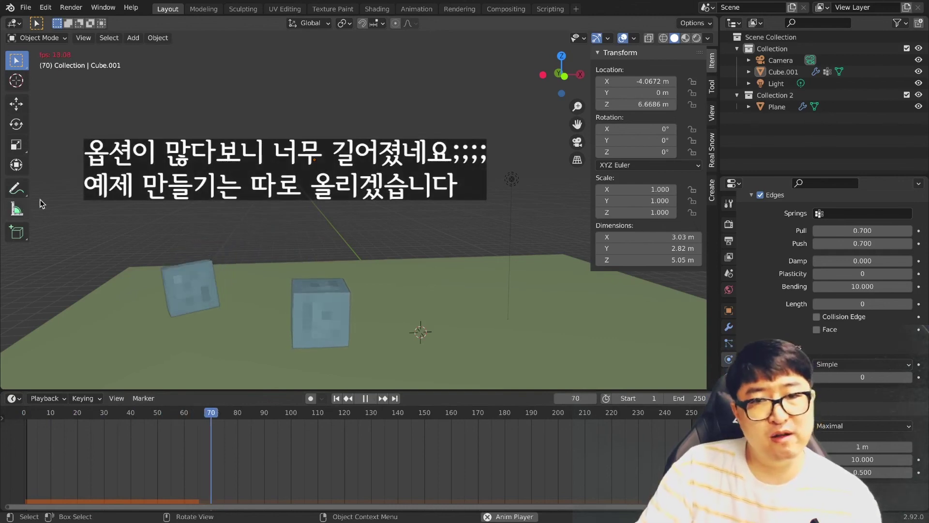
Step: Stop playback at frame 45 and box-select all objects in the viewport
scroll(269, 281, down, 4)
key(space)
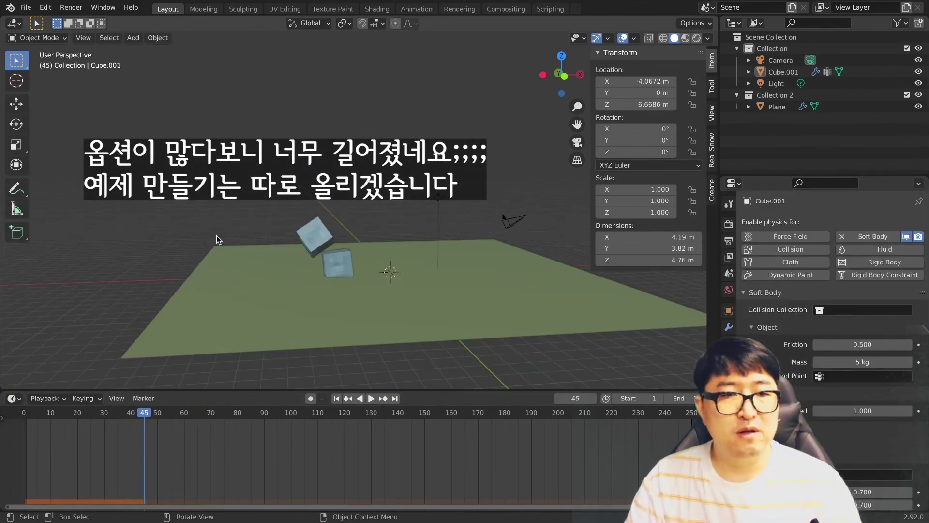
drag(127, 194, 634, 370)
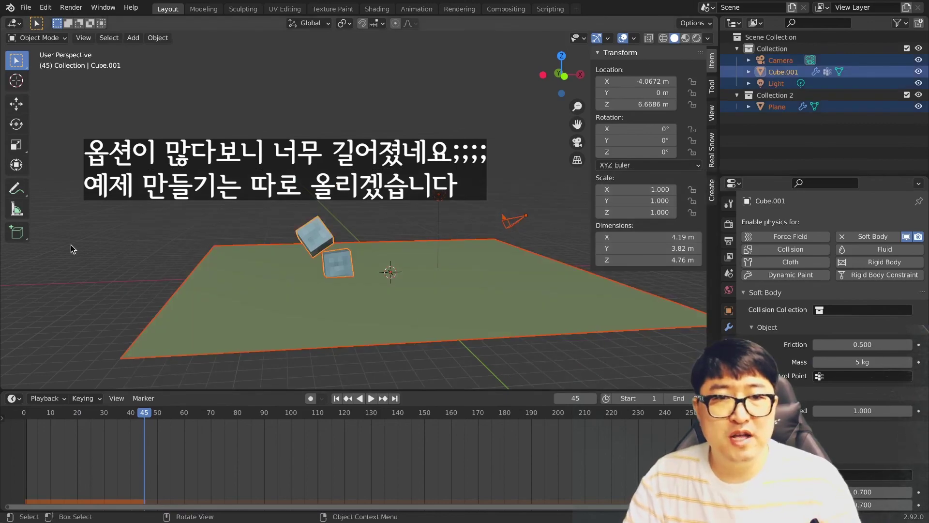